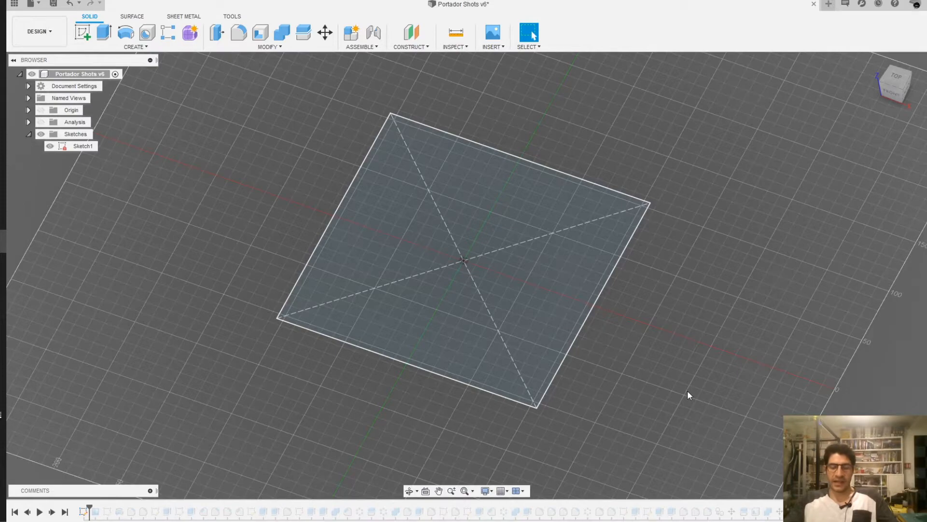
Display the Sketch4 glass profile over the reference photo in the right view and examine its inner spline
middle_click_drag(622, 335, 410, 235, "shift")
scroll(409, 235, "up", 3)
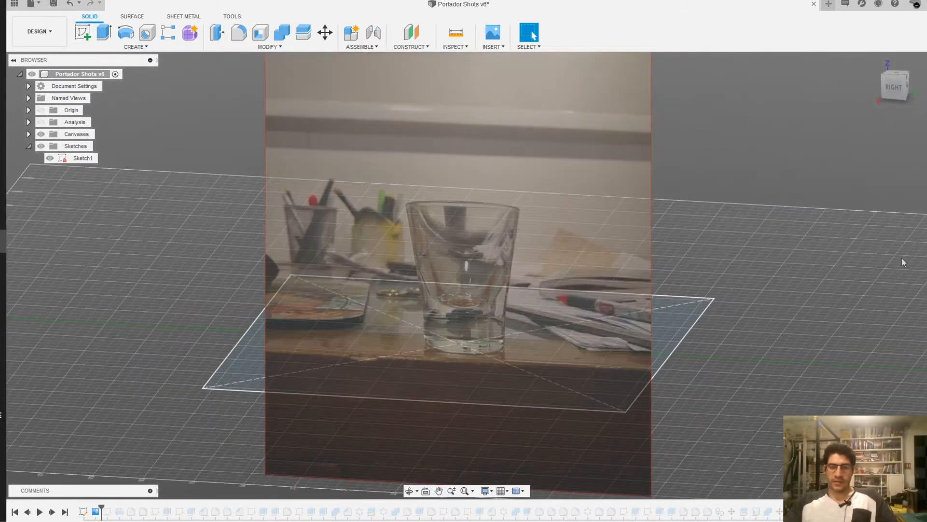
left_click(894, 95)
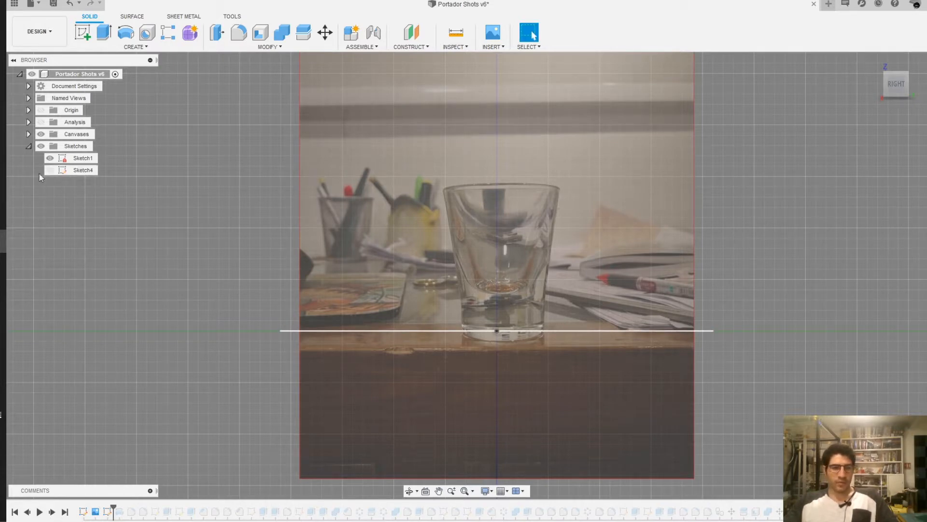
left_click(50, 170)
scroll(563, 253, "up", 3)
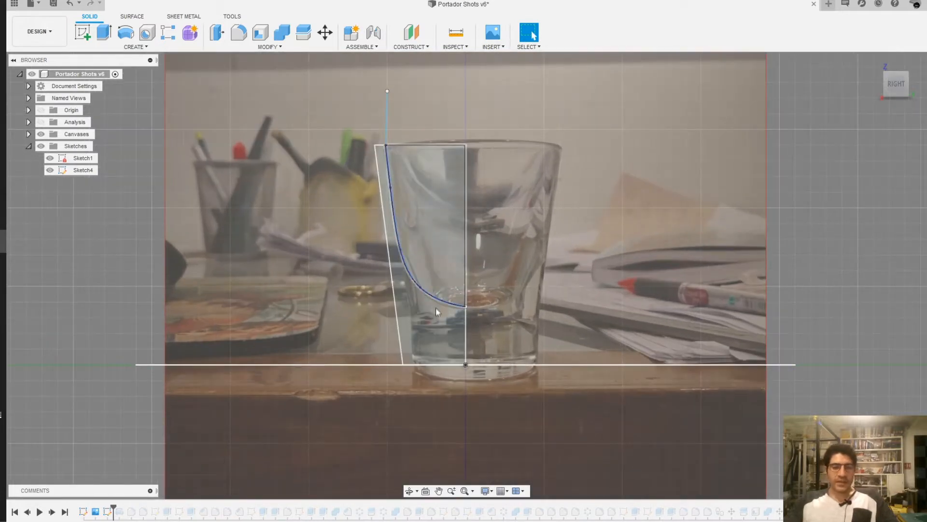
left_click(396, 218)
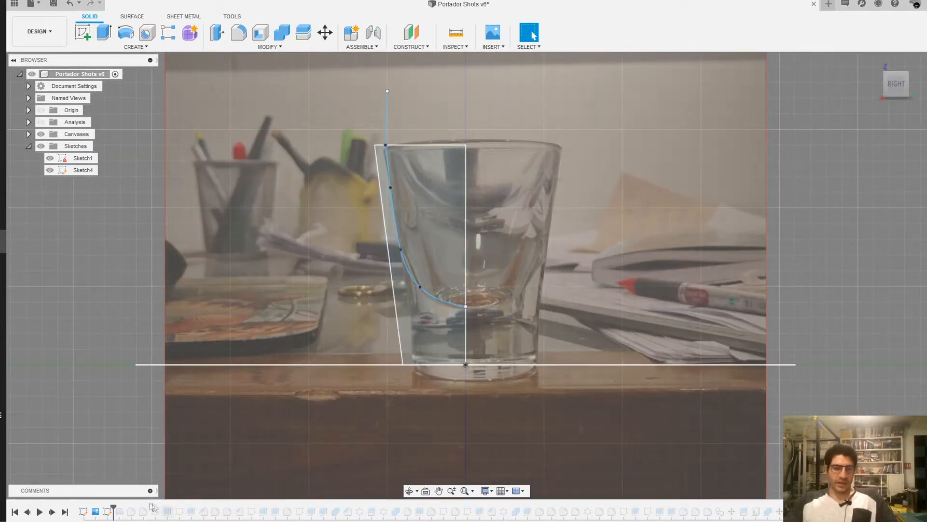
Advance the design history to the Revolve feature and inspect the resulting glass body
left_click(51, 512)
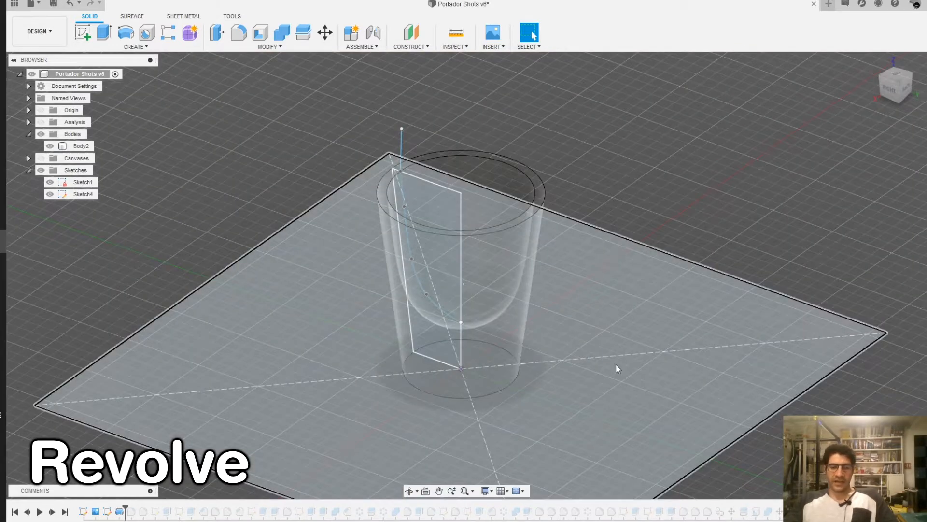
middle_click_drag(616, 363, 612, 337, "shift")
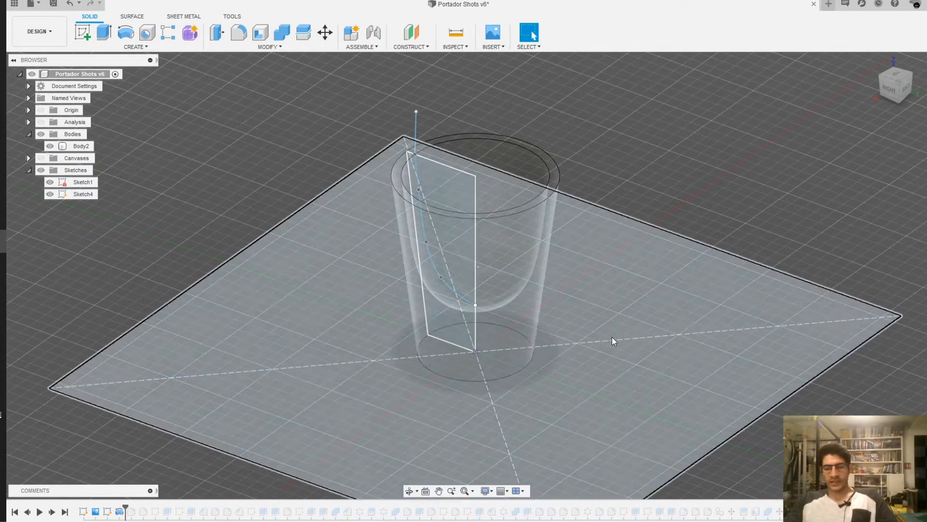
left_click(496, 257)
mouse_move(497, 257)
middle_mouse_down("shift")
mouse_move(470, 276)
mouse_move(515, 315)
middle_mouse_up("shift")
Advance the design history past the two fillets and examine the glass's rim and base
left_click(52, 512)
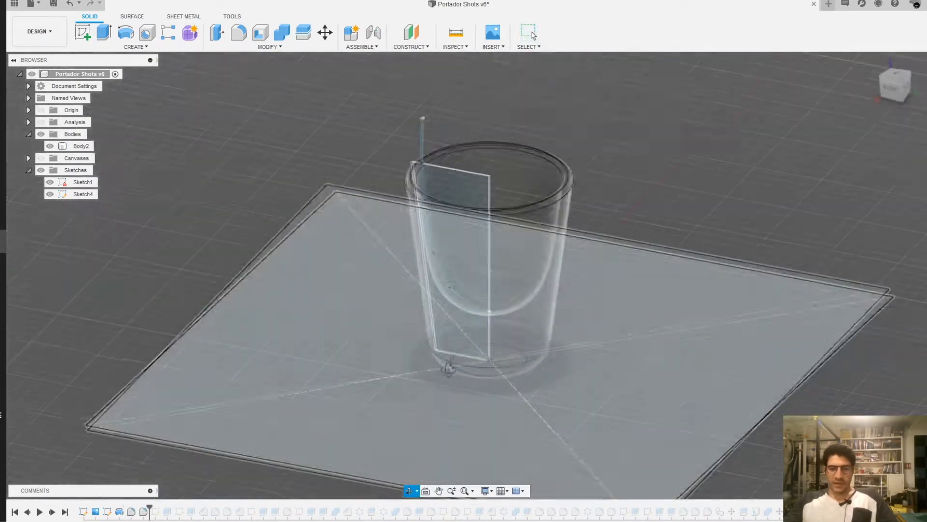
middle_click_drag(447, 369, 535, 170, "shift")
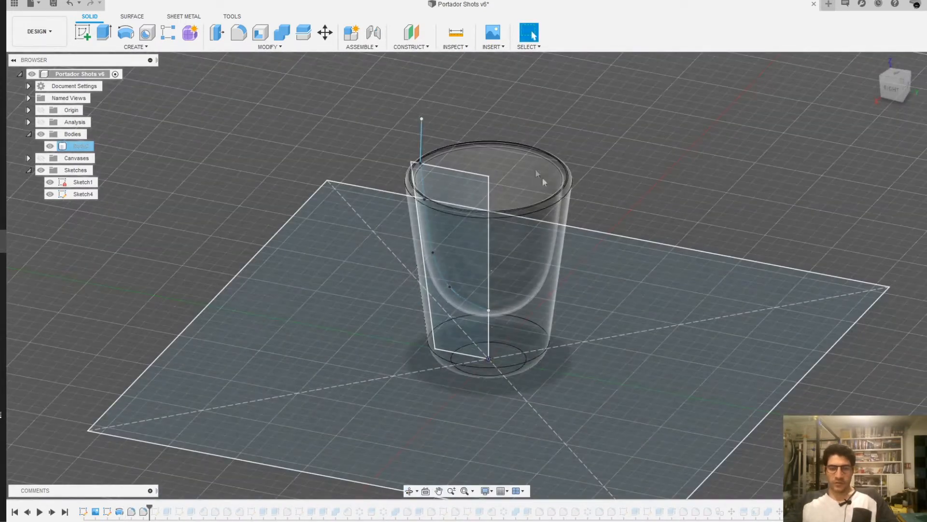
scroll(536, 171, "up", 2)
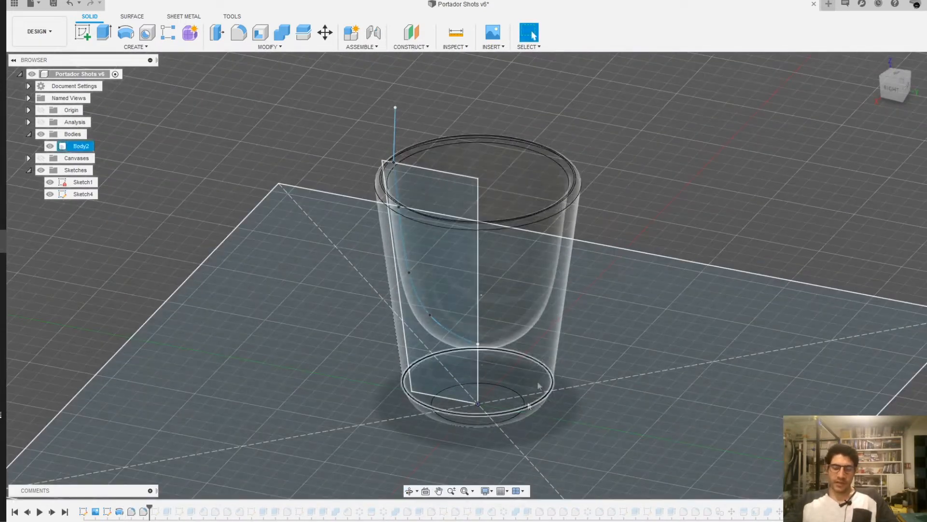
mouse_move(491, 436)
middle_mouse_down()
mouse_move(536, 325)
mouse_move(542, 334)
middle_mouse_up()
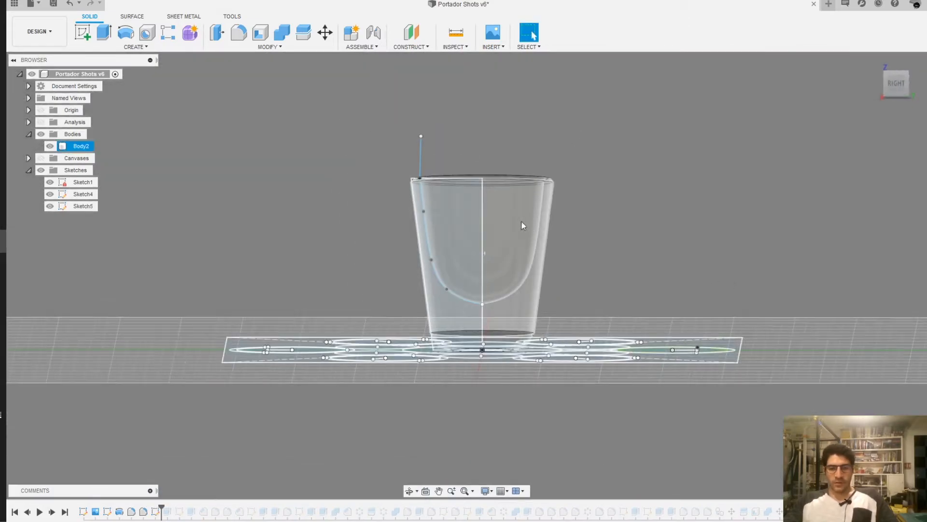
Hide Body2 and open Sketch5, the layout of circles on the base square, for editing
middle_click_drag(522, 224, 256, 273, "shift")
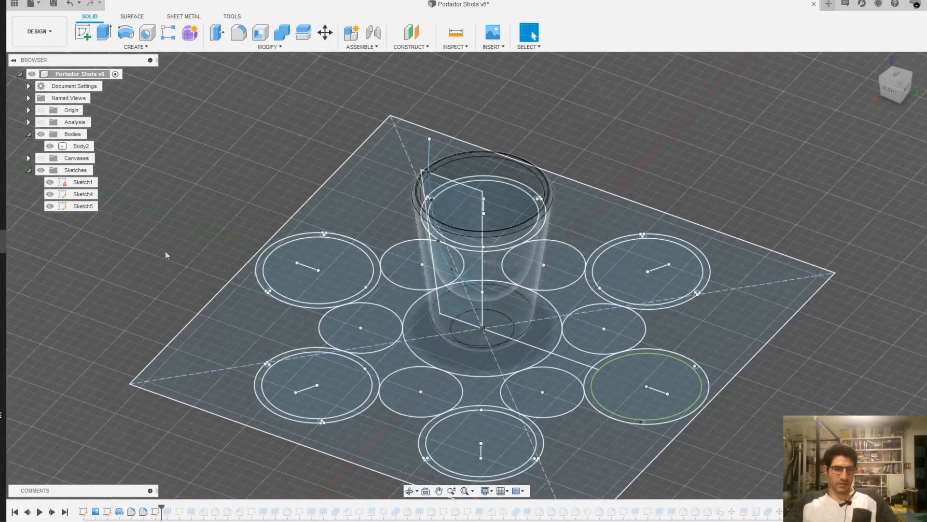
left_click(50, 145)
scroll(614, 337, "down", 2)
double_click(613, 332)
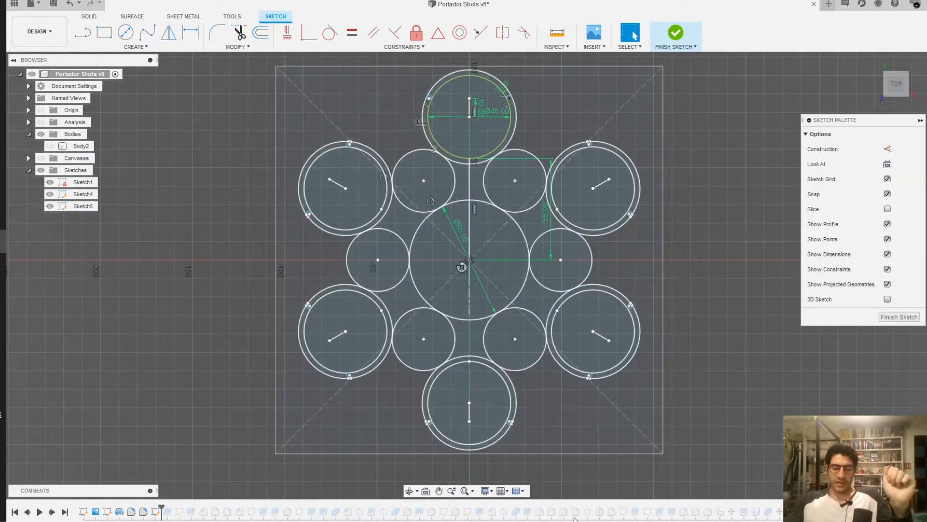
Examine the central circle's diameter dimension and the vertical offset dimension to the outer glass circle
scroll(743, 318, "up", 2)
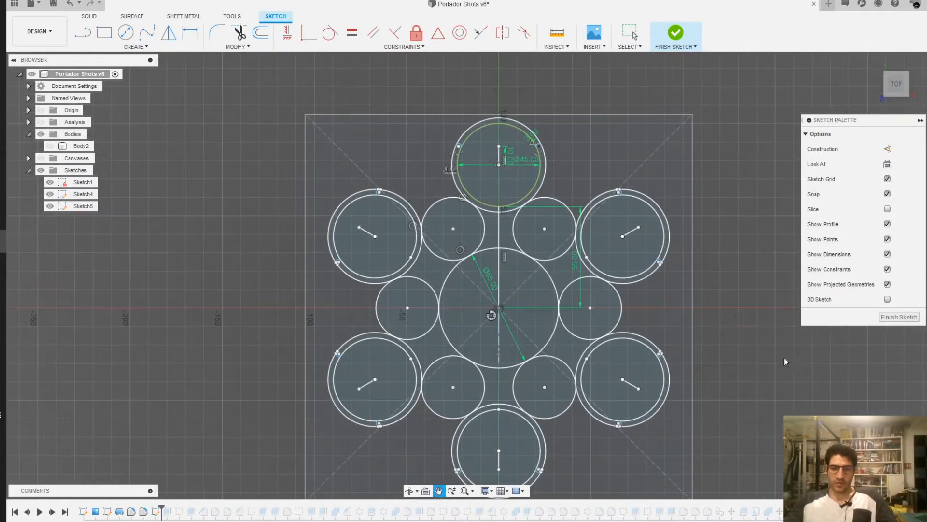
scroll(739, 321, "up", 1)
mouse_move(299, 367)
middle_mouse_down()
mouse_move(319, 418)
mouse_move(353, 439)
middle_mouse_up()
scroll(517, 419, "up", 1)
scroll(517, 418, "up", 3)
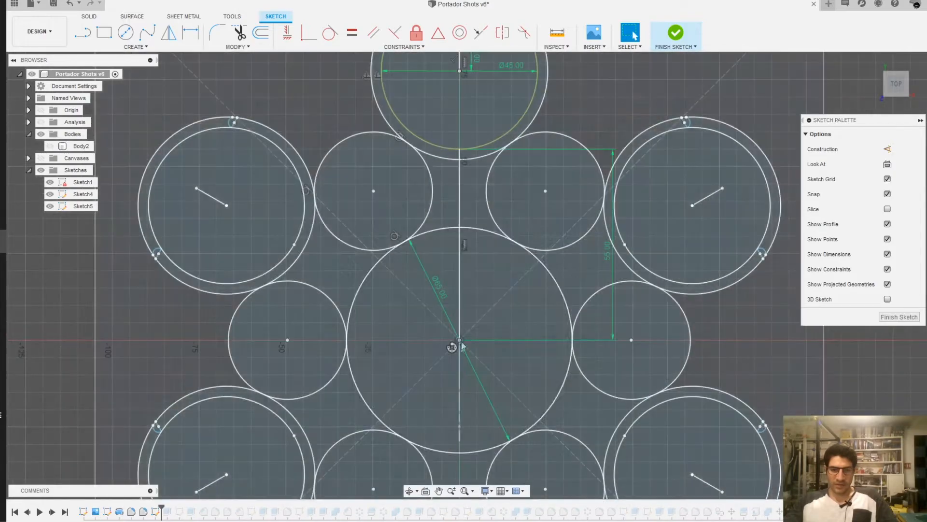
scroll(437, 297, "up", 2)
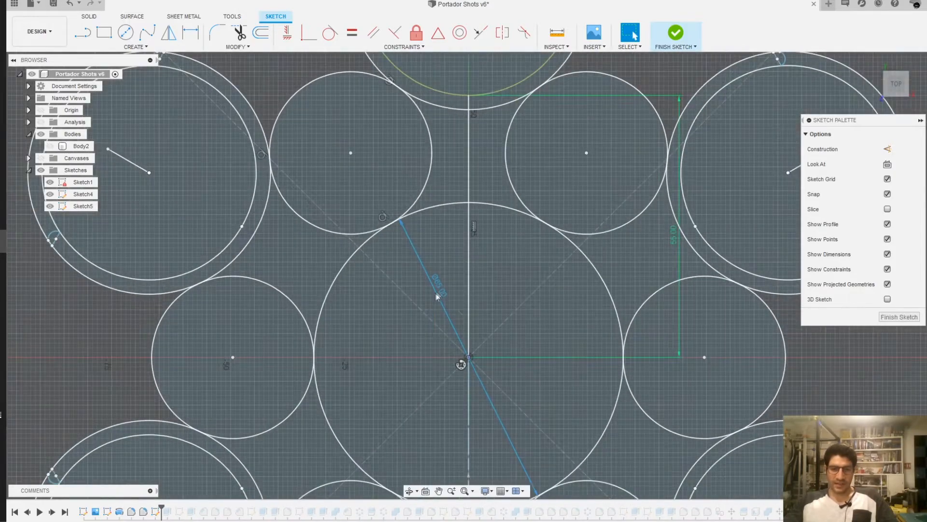
scroll(466, 363, "down", 2)
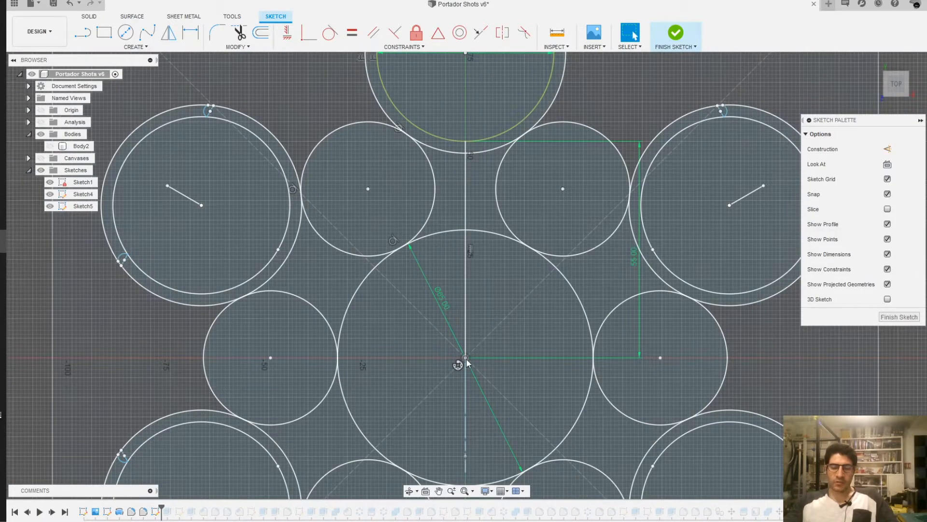
middle_click_drag(641, 267, 637, 298)
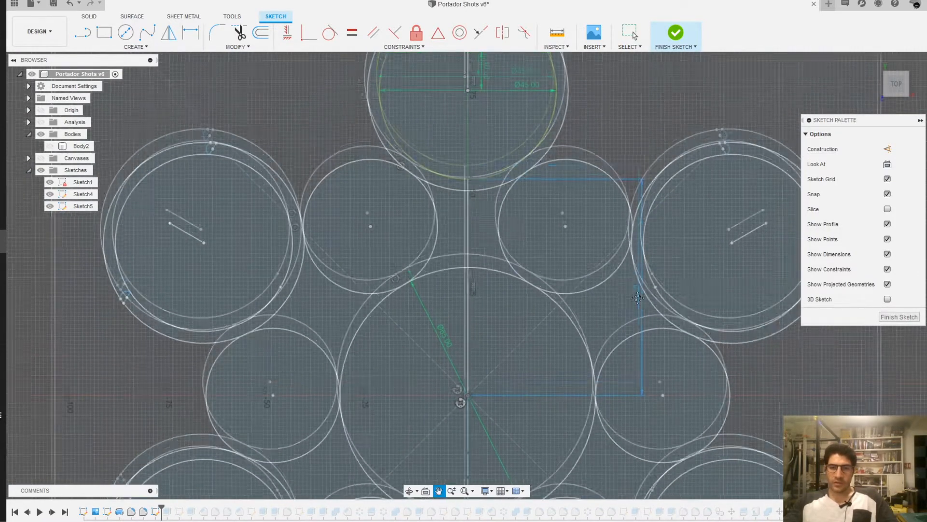
Examine the dimensions of the fully dimensioned outer glass circle, its surrounding ring and the short centre line
middle_click_drag(483, 115, 482, 154)
scroll(505, 173, "up", 2)
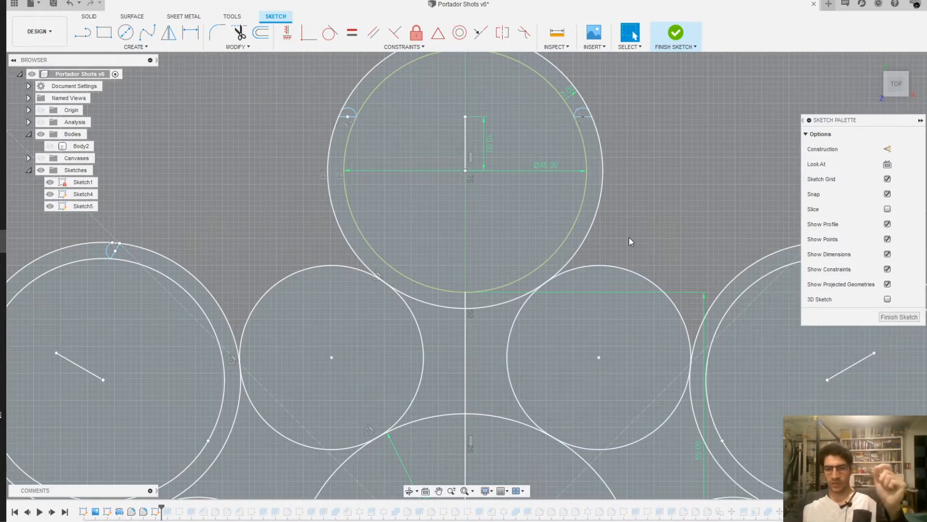
middle_click_drag(618, 245, 616, 269)
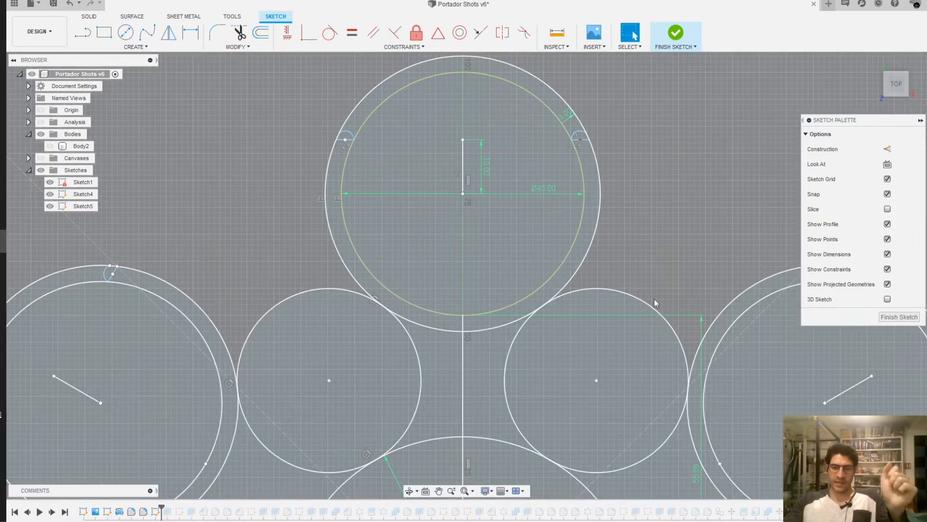
scroll(546, 192, "up", 2)
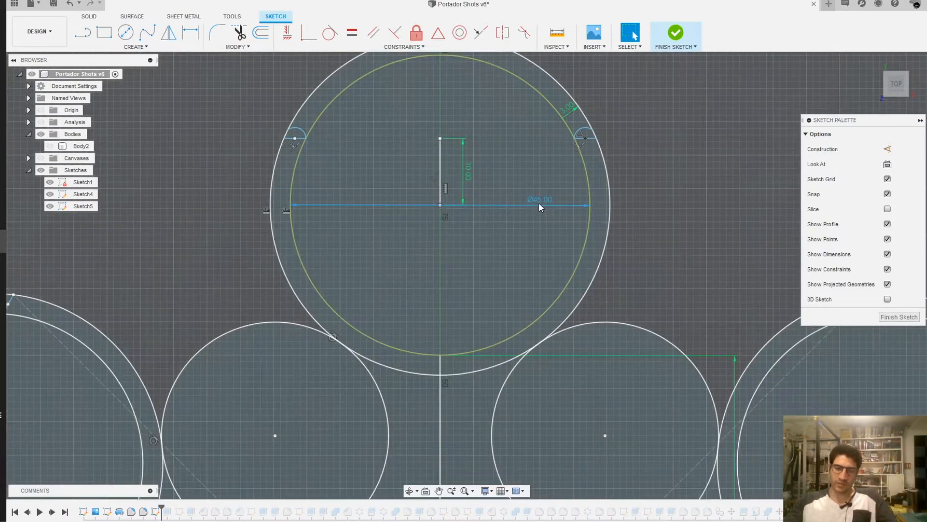
scroll(568, 113, "up", 1)
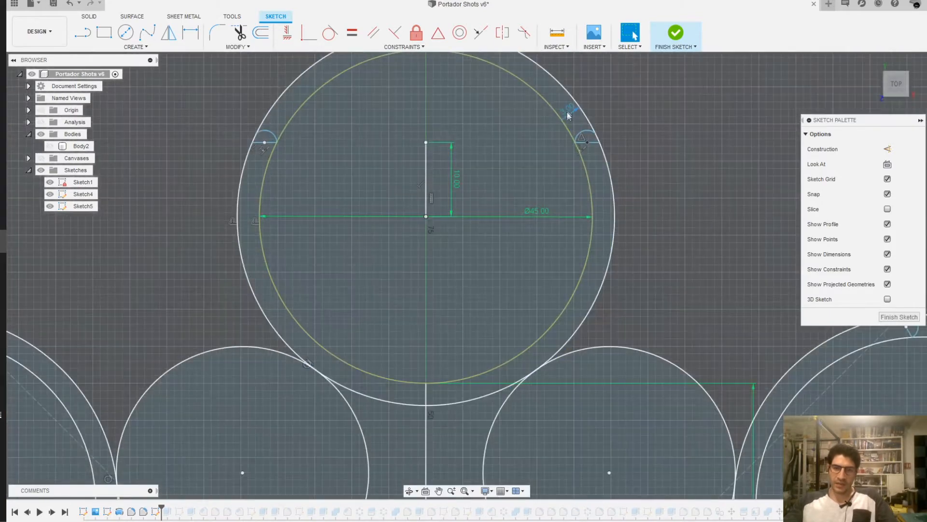
scroll(578, 140, "up", 3)
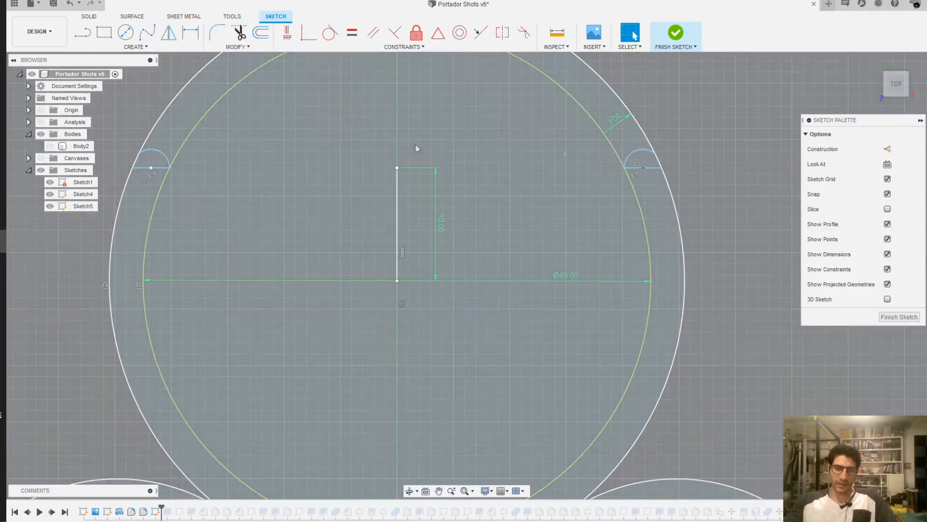
scroll(164, 188, "down", 1)
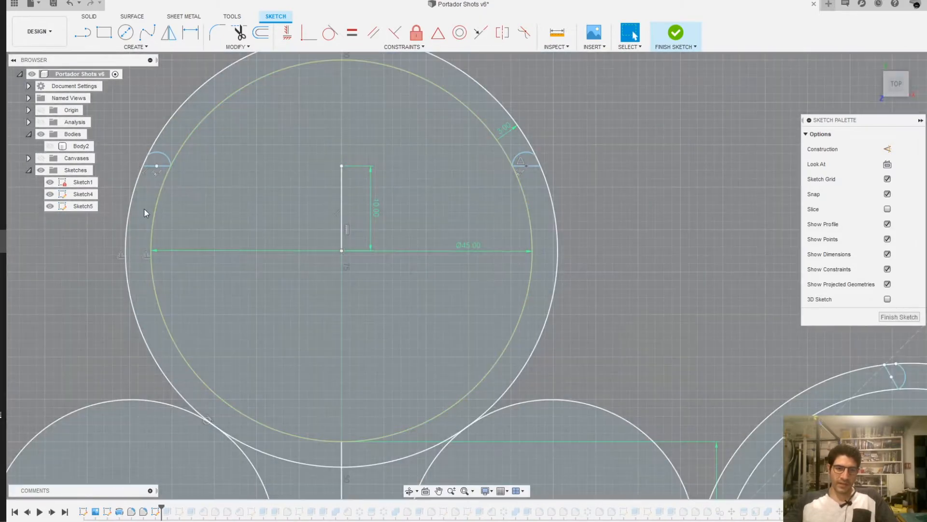
scroll(153, 209, "down", 1)
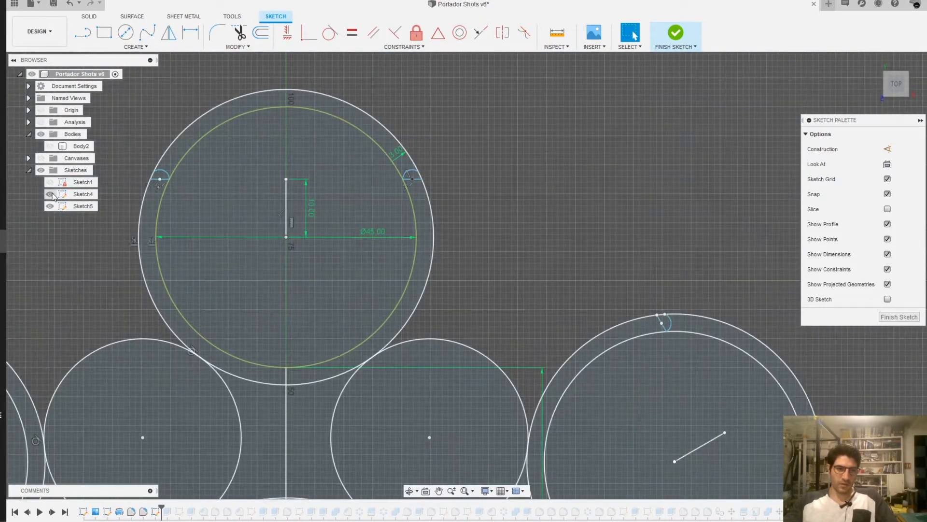
middle_click_drag(292, 234, 411, 219)
scroll(345, 197, "down", 1)
scroll(381, 246, "up", 1)
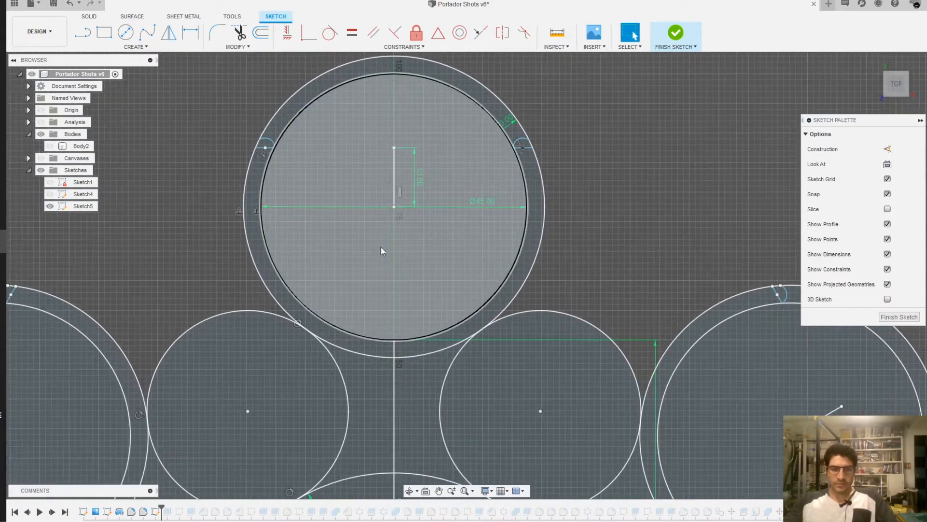
middle_click_drag(354, 126, 414, 140)
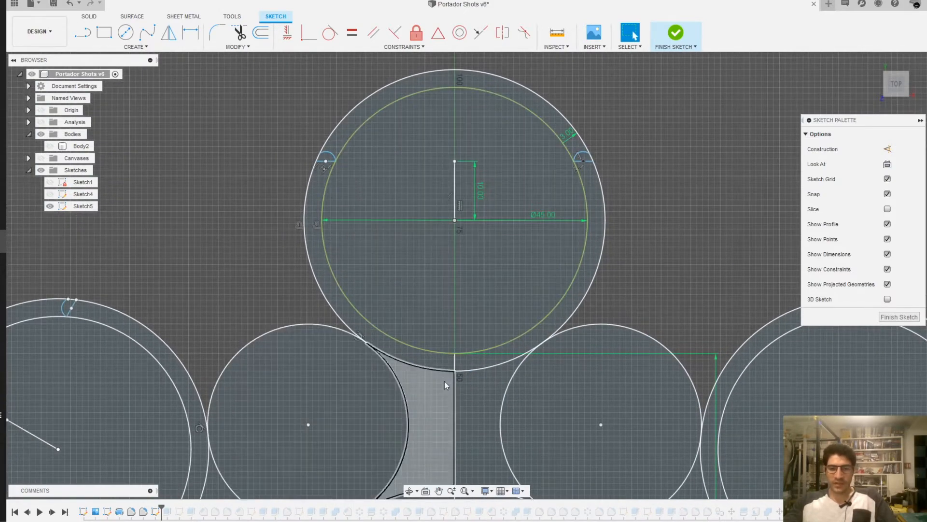
Review the circular pattern settings of the small circles around the central circle, leaving the pattern as it is
scroll(556, 144, "down", 3)
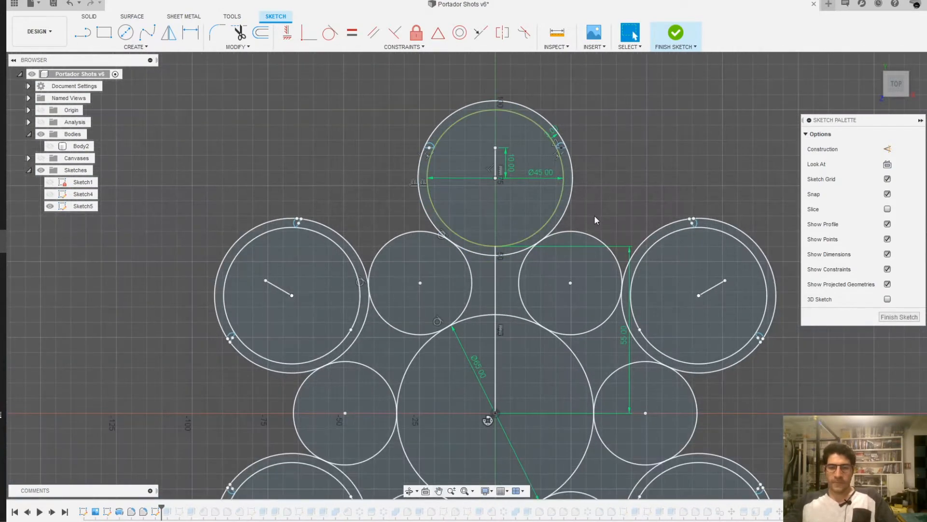
middle_click_drag(594, 216, 570, 116)
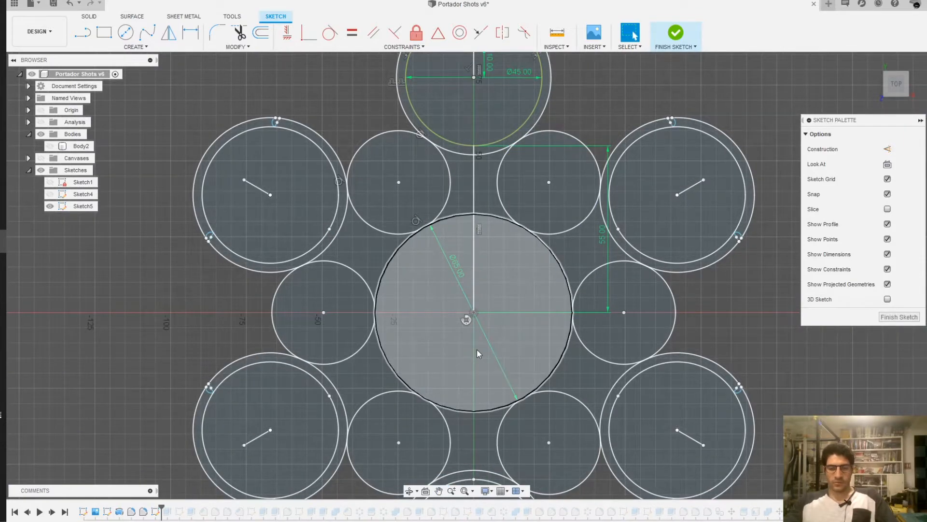
scroll(484, 338, "down", 2)
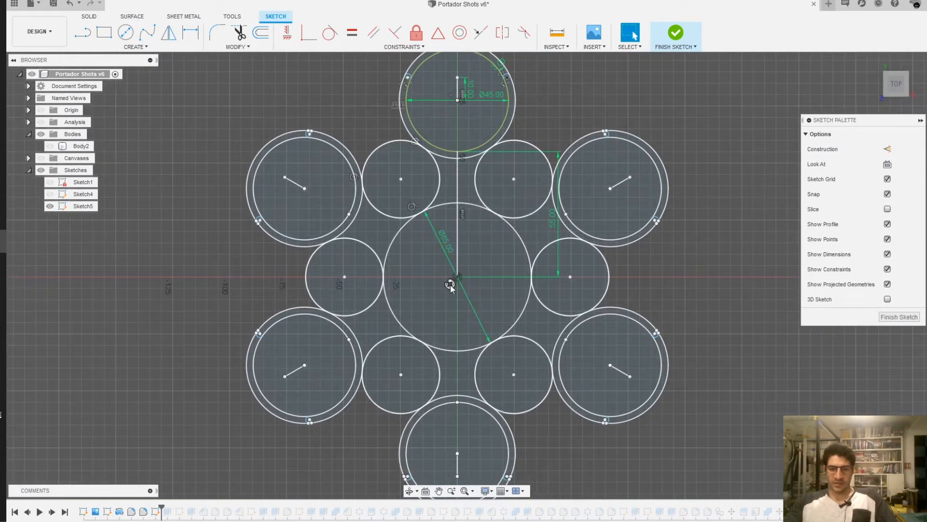
double_click(450, 284)
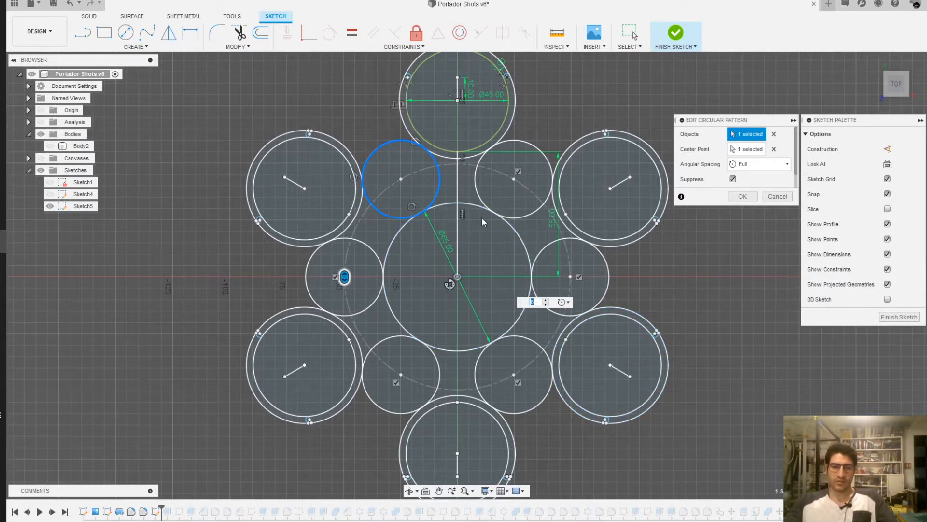
key("Escape")
scroll(512, 222, "down", 1)
scroll(442, 145, "up", 1)
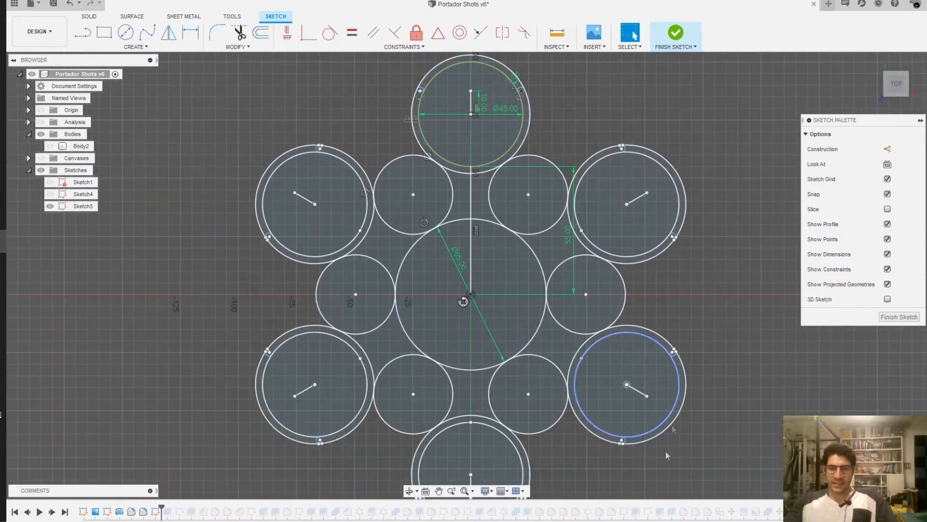
Delete all six small circles located between the central circle and the outer glass circles
left_click(451, 206)
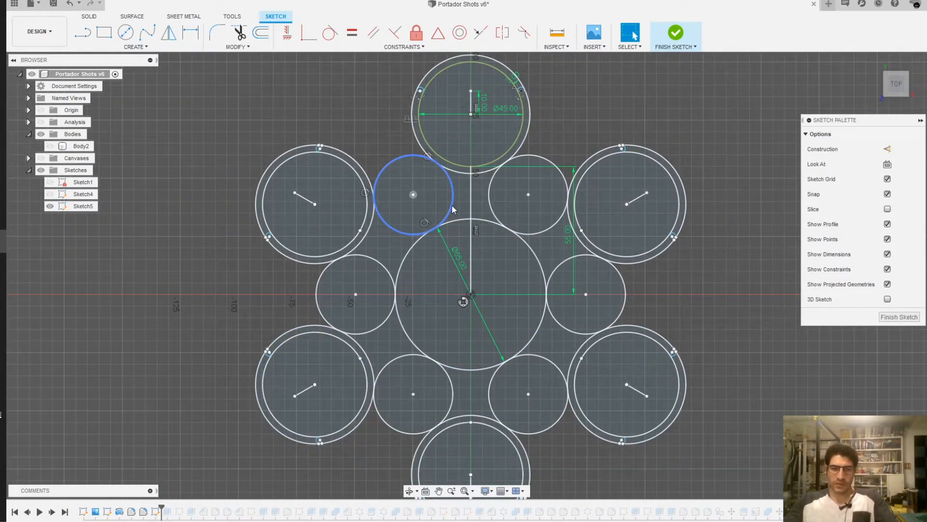
key("Delete")
left_click(625, 299)
key("Delete")
left_click(555, 423)
key("Delete")
left_click(394, 429)
key("Delete")
left_click(365, 332)
key("Delete")
middle_click_drag(549, 229, 558, 237)
left_click(558, 237)
key("Delete")
Sketch a small circle in the gap between the central circle, the uppermost glass circle and its upper-left neighbour
scroll(433, 256, "up", 2)
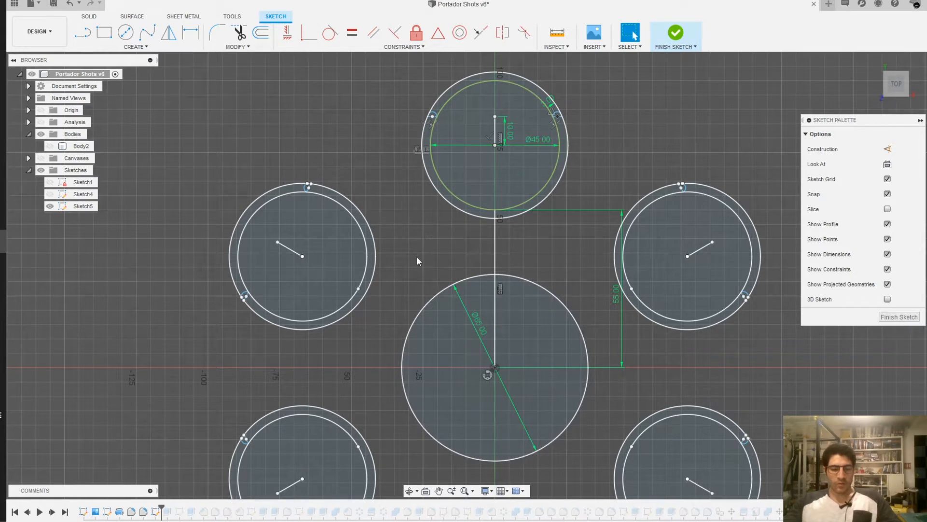
key("c")
left_click(422, 243)
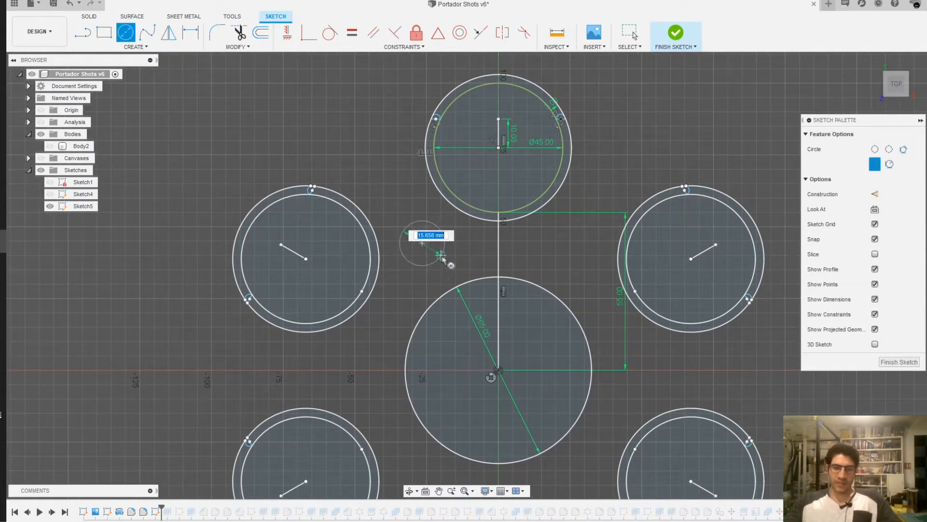
left_click(457, 263)
key("Escape")
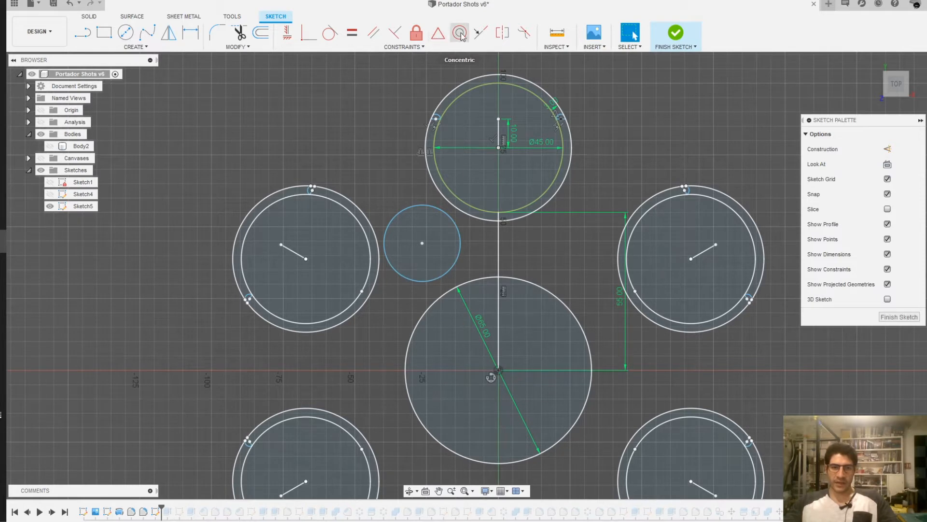
Make the small circle tangent to the outer rings of the uppermost glass circle and its upper-left neighbour
left_click(330, 35)
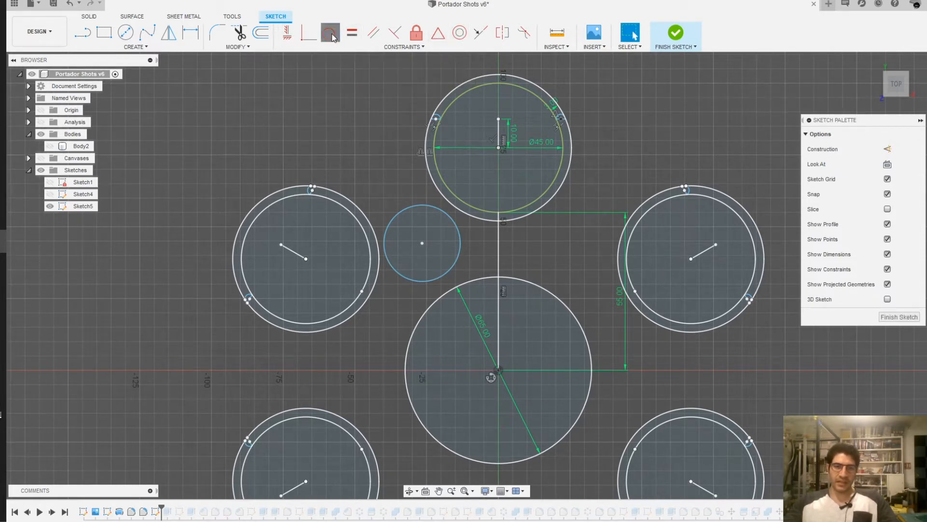
left_click(423, 206)
left_click(444, 202)
scroll(445, 238, "up", 5)
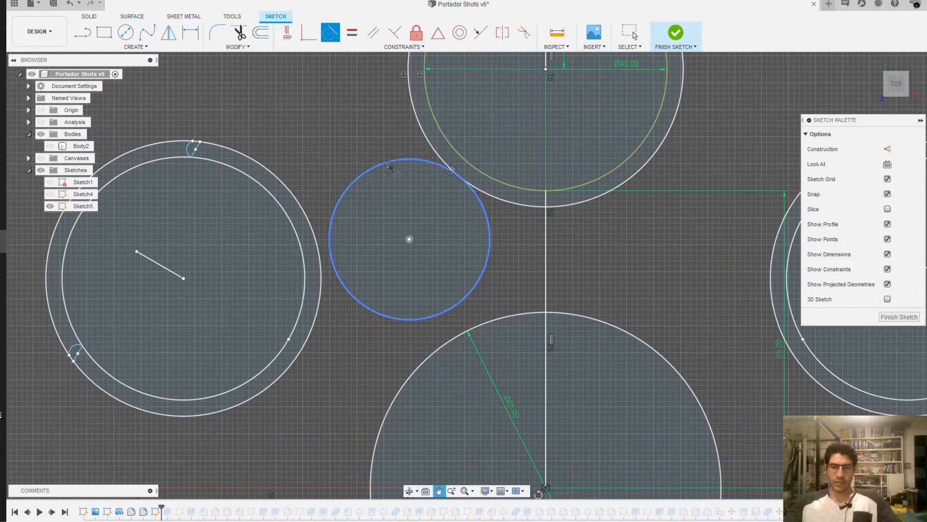
middle_click_drag(389, 166, 399, 181)
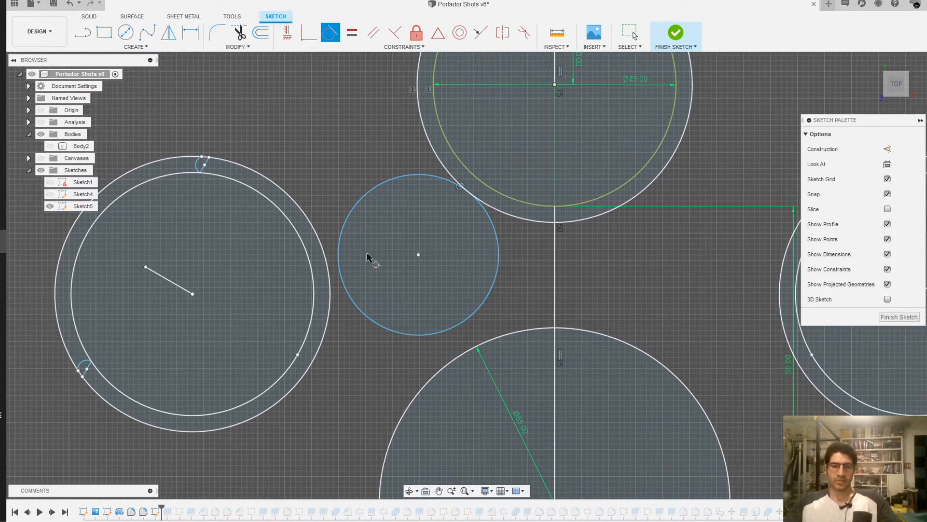
left_click(345, 221)
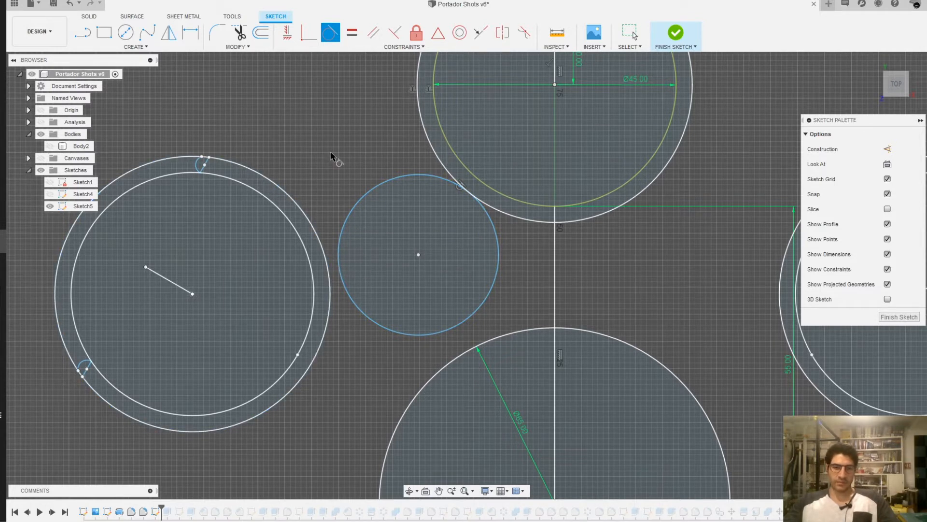
left_click(339, 236)
left_click(322, 250)
Make the small circle tangent to the large central circle as well
middle_click_drag(414, 347, 419, 309)
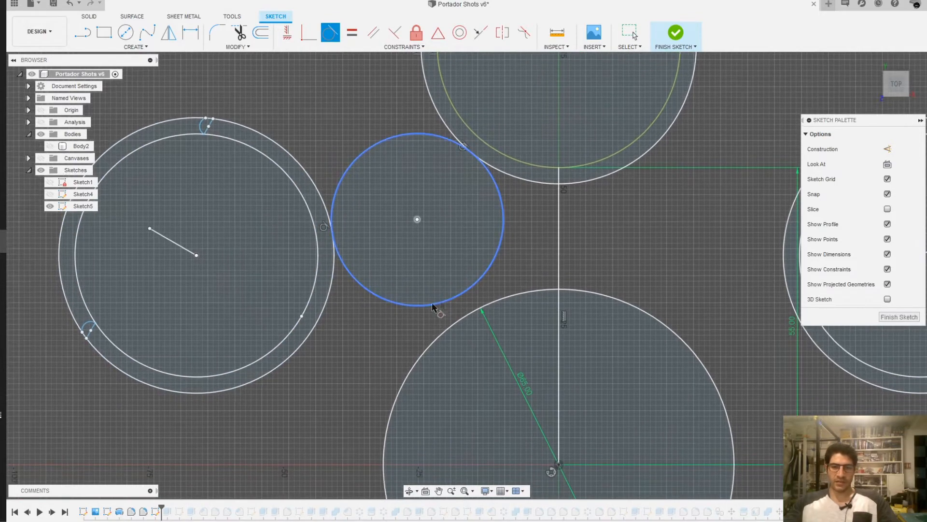
left_click(464, 317)
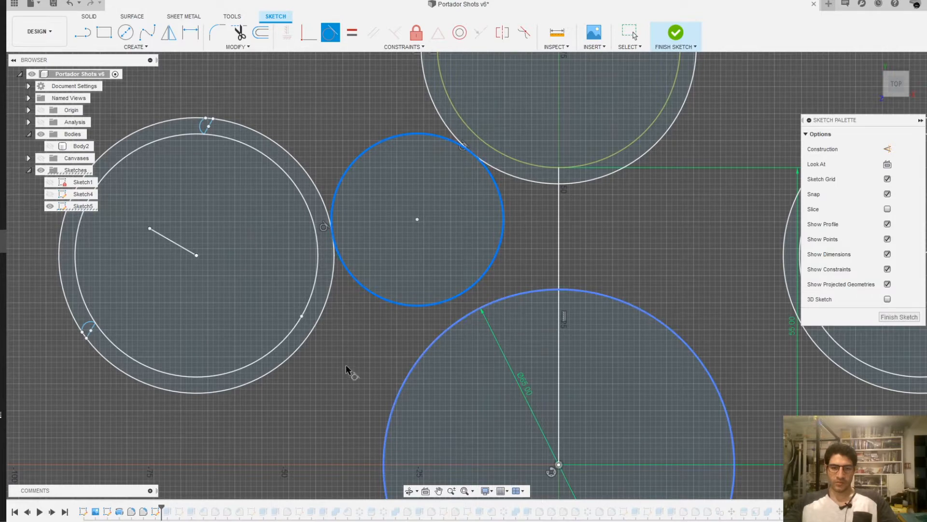
scroll(459, 242, "down", 2)
middle_click_drag(526, 278, 504, 260)
key("Escape")
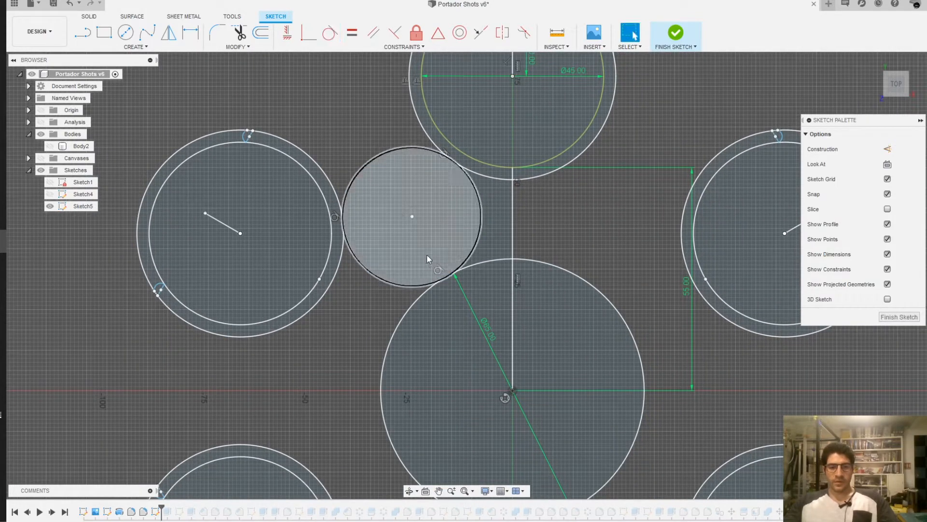
Create a full circular pattern of the small circle around the central circle's midpoint with 6 instances
type("scirc")
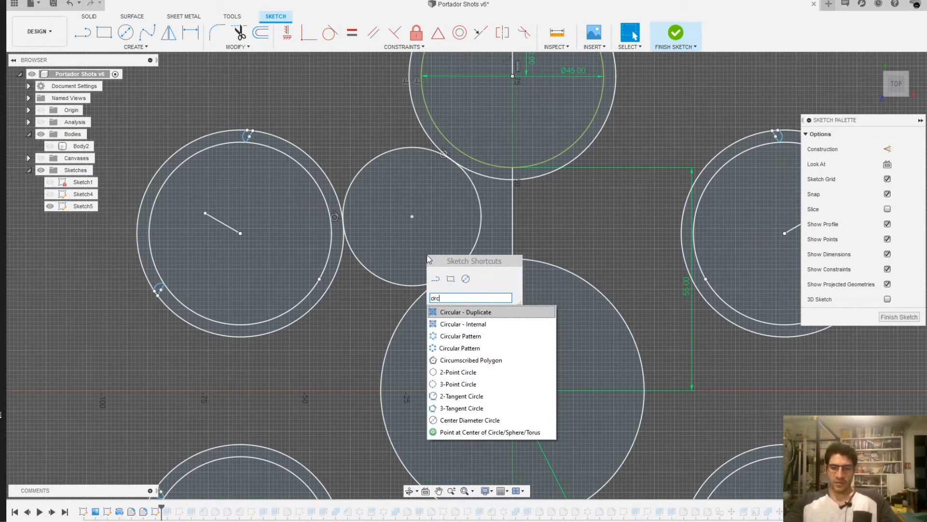
key("Down")
key("Down")
key("Down")
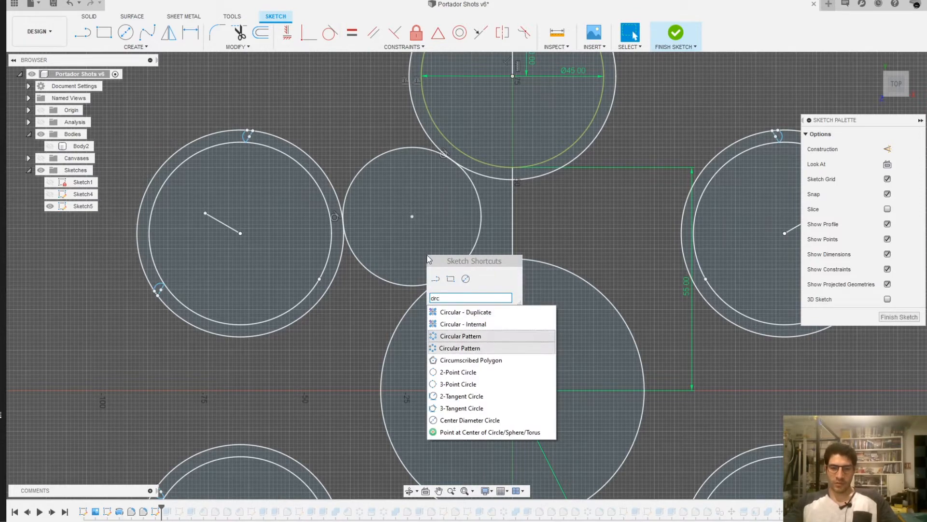
key("Up")
key("Return")
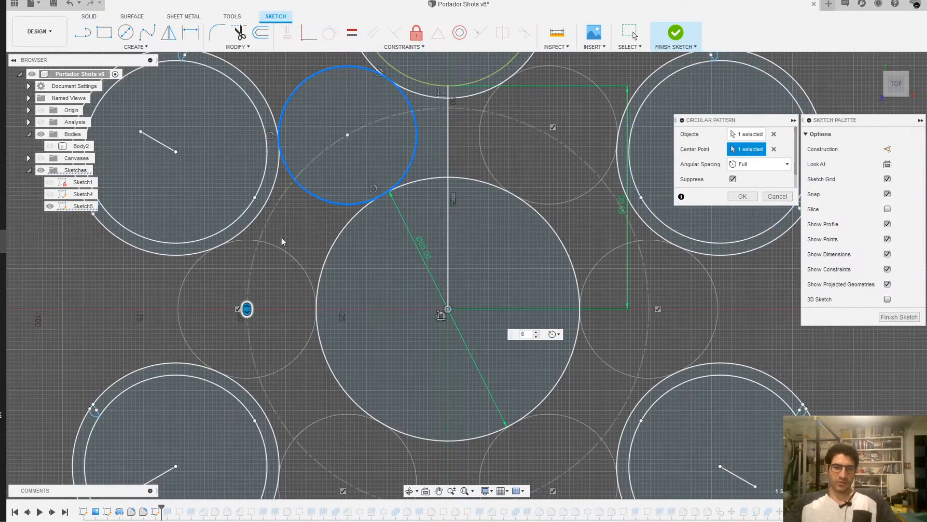
left_click(742, 196)
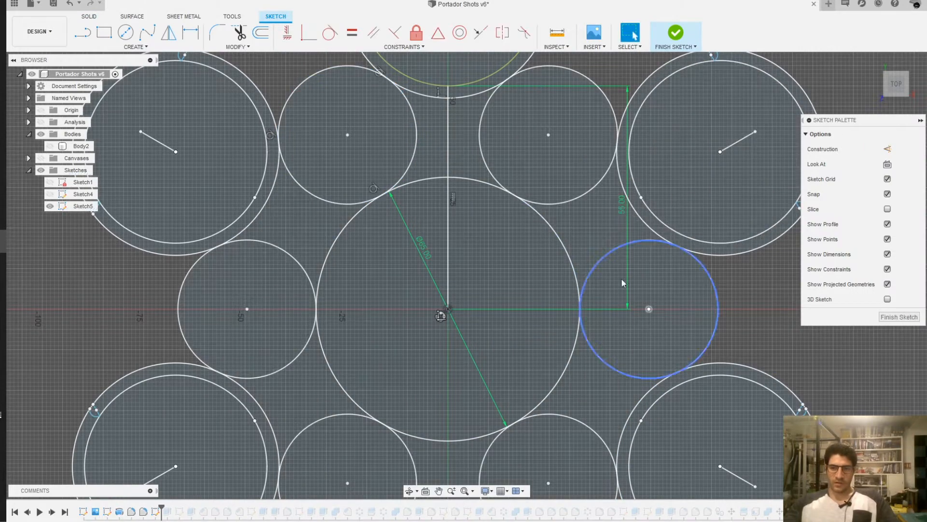
scroll(535, 251, "down", 2)
scroll(583, 287, "down", 2)
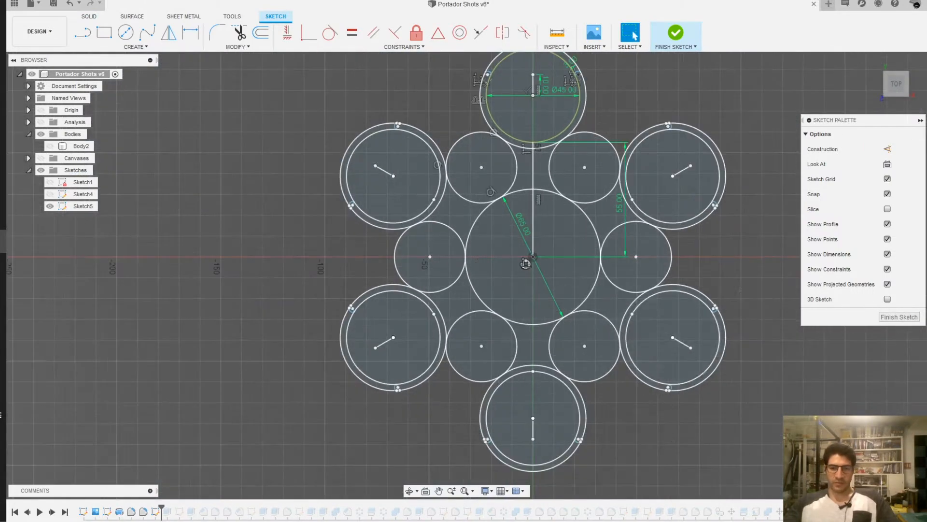
Show Sketch1 and examine how the circle layout fits inside its square outline
scroll(483, 294, "up", 2)
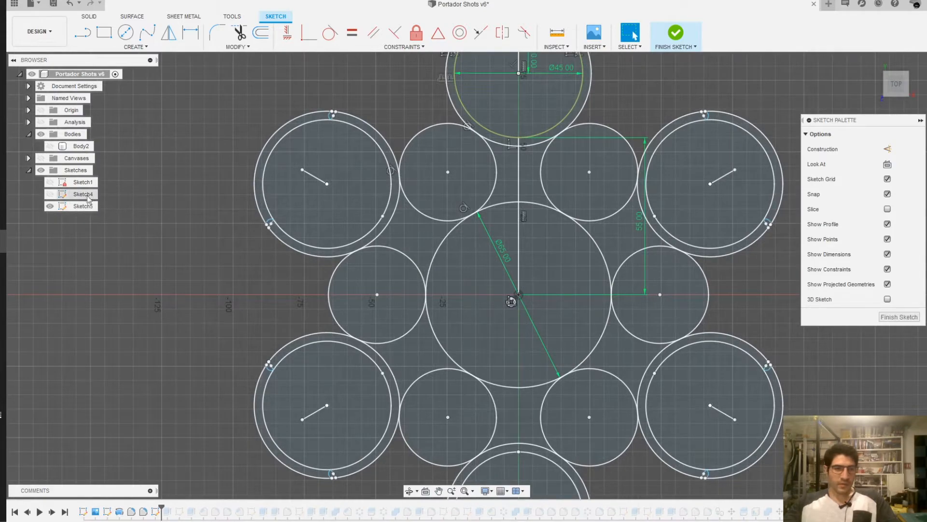
left_click(49, 182)
scroll(488, 272, "down", 2)
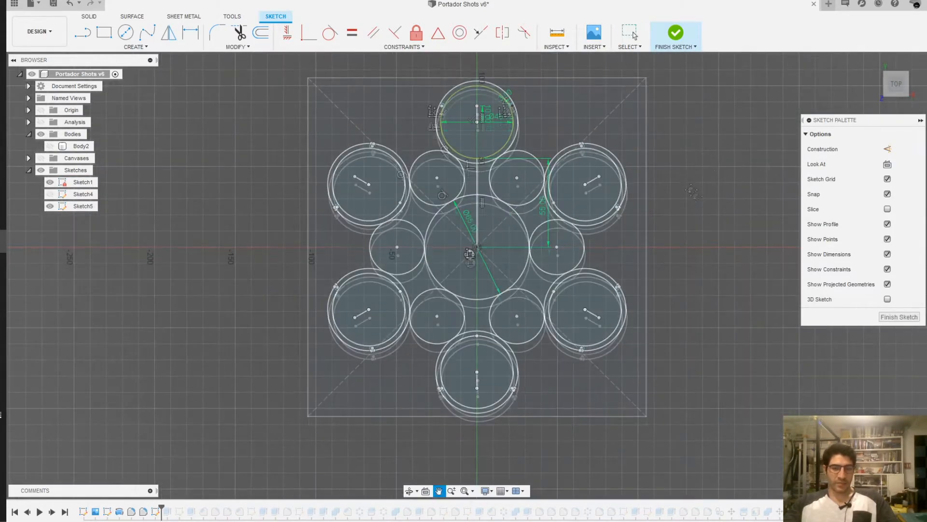
scroll(261, 291, "up", 1)
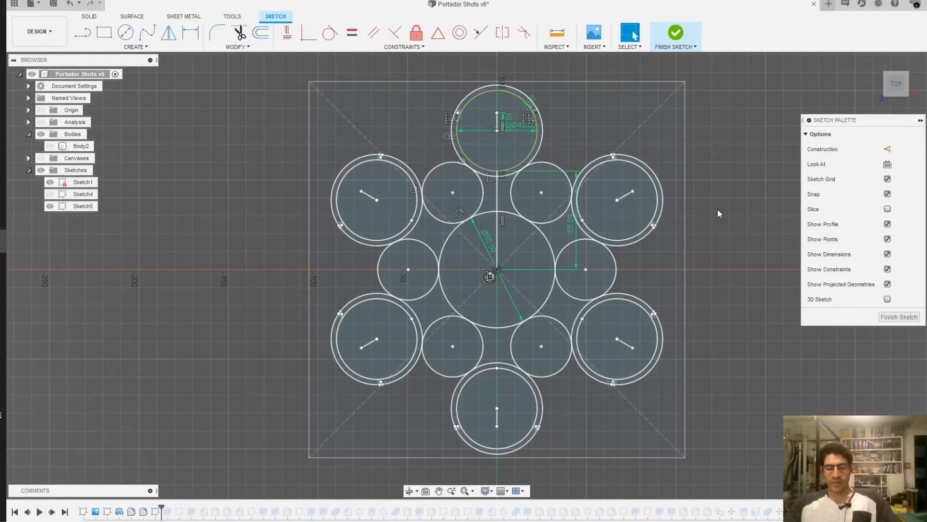
scroll(499, 94, "up", 1)
scroll(499, 95, "up", 5)
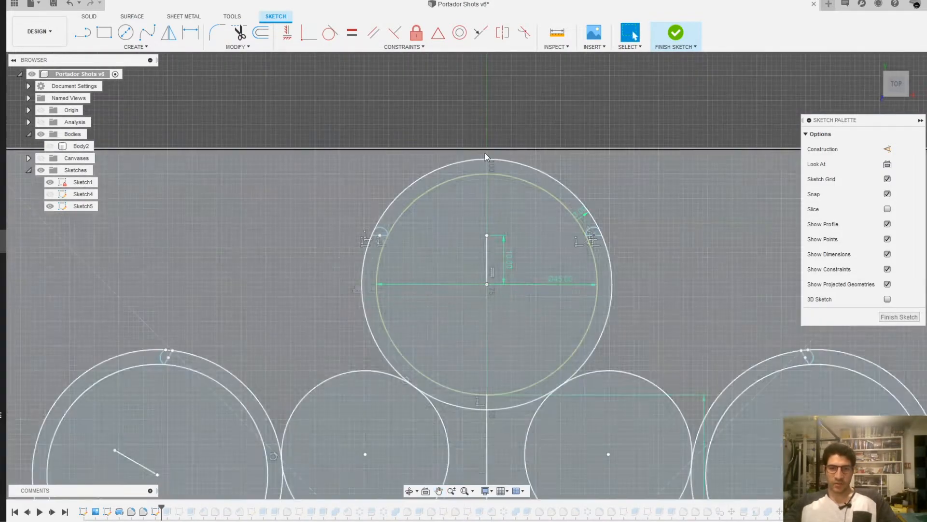
scroll(488, 172, "down", 6)
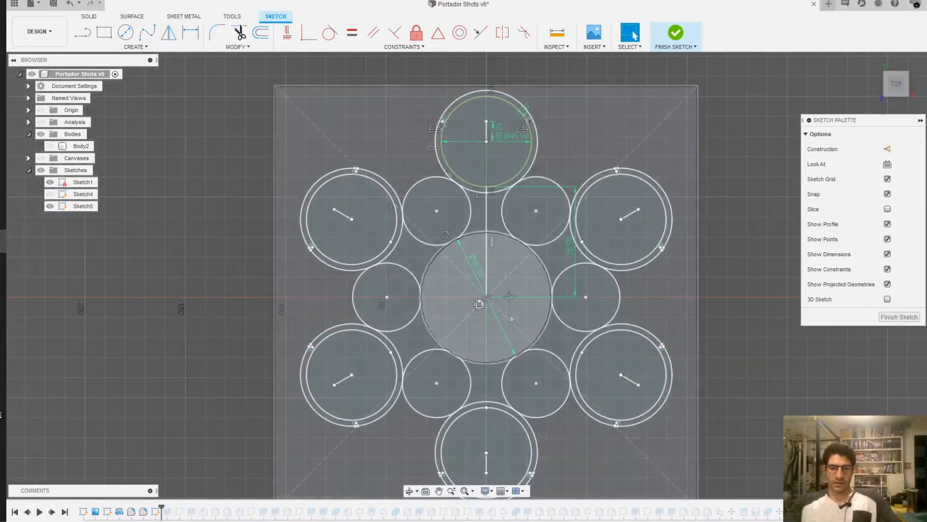
middle_click_drag(510, 315, 509, 261)
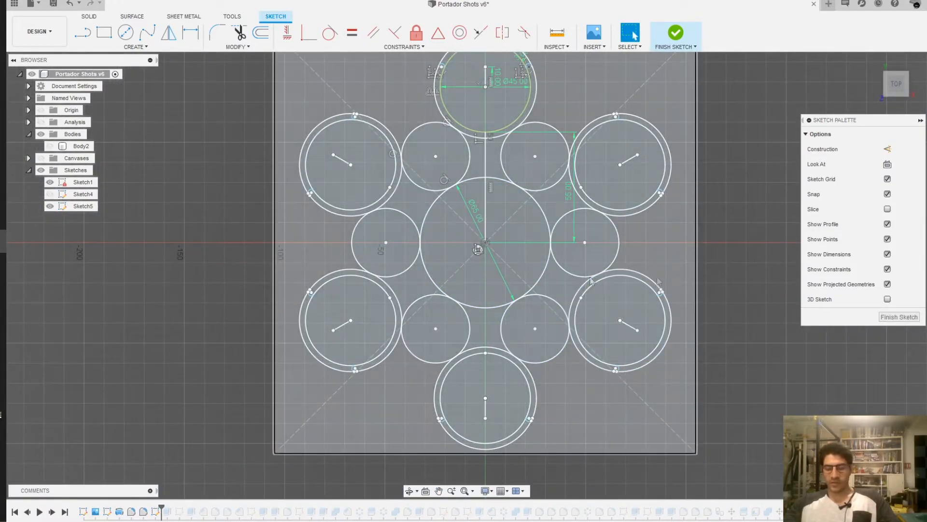
scroll(622, 246, "down", 1)
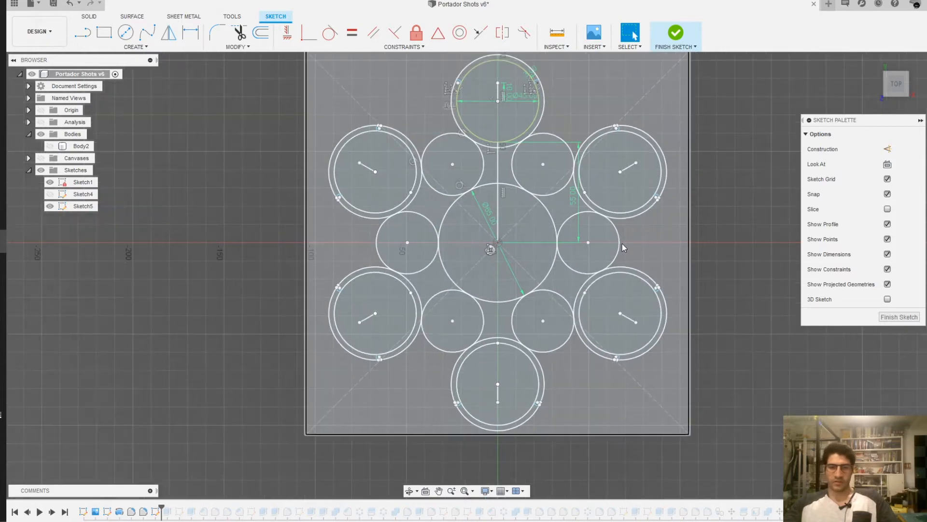
scroll(622, 243, "down", 2)
middle_click_drag(623, 244, 613, 263)
scroll(522, 437, "up", 2)
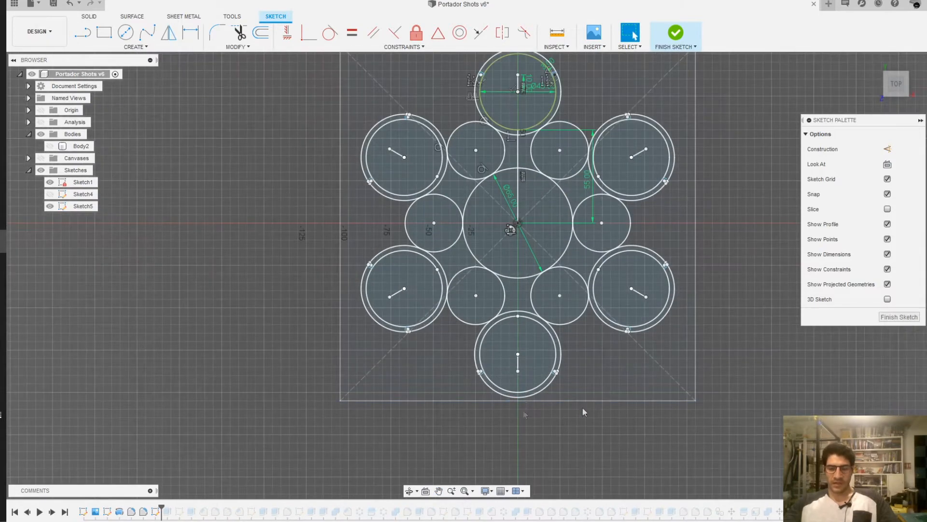
middle_click_drag(597, 284, 586, 317)
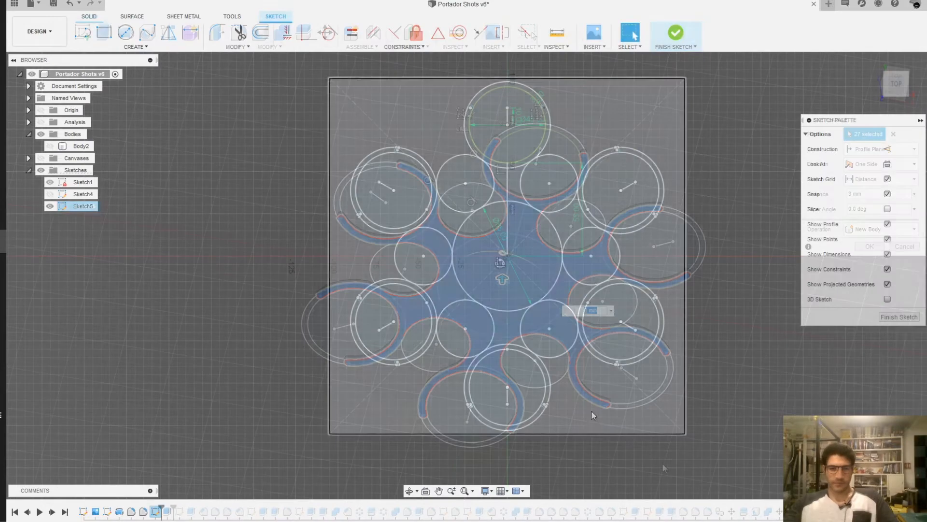
Review the base extrusion's profile selection and settings, including the rounded ends of the arms around the glass openings
middle_click_drag(591, 410, 695, 413, "shift")
scroll(680, 367, "up", 4)
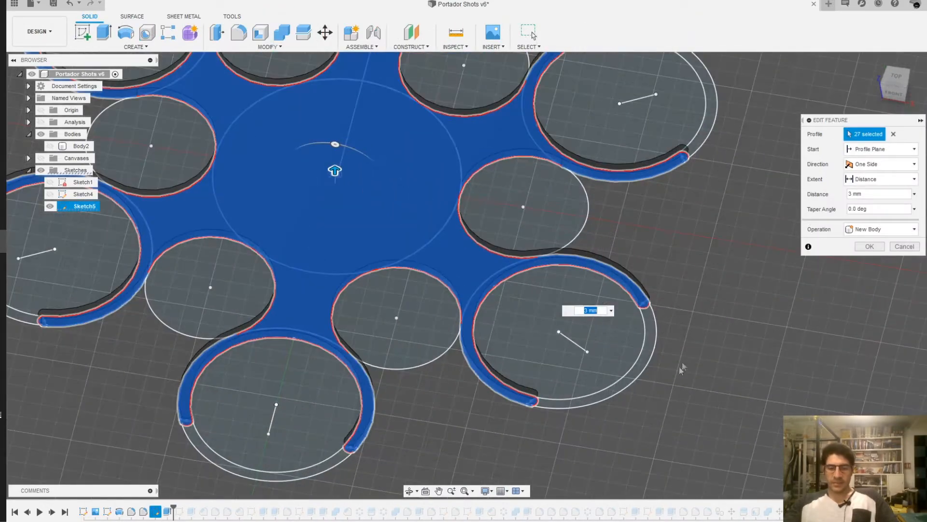
middle_click_drag(681, 368, 727, 392)
middle_click_drag(247, 320, 291, 365)
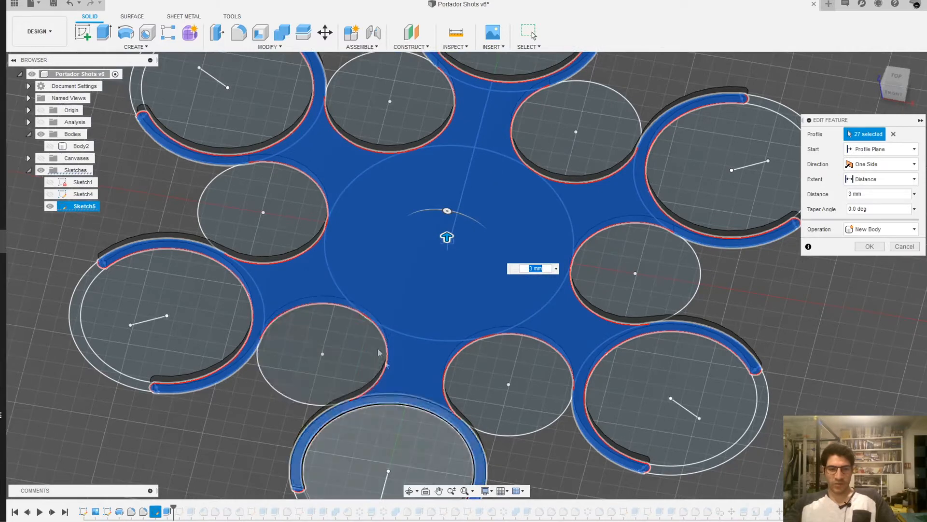
middle_click_drag(401, 90, 382, 124)
middle_click_drag(341, 394, 357, 348)
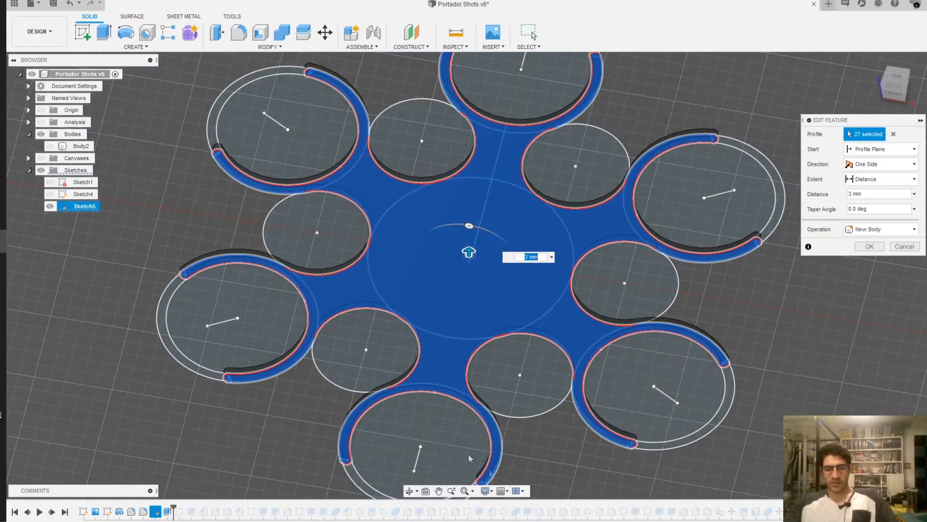
scroll(386, 396, "up", 3)
scroll(341, 397, "up", 2)
middle_click_drag(318, 394, 364, 410, "shift")
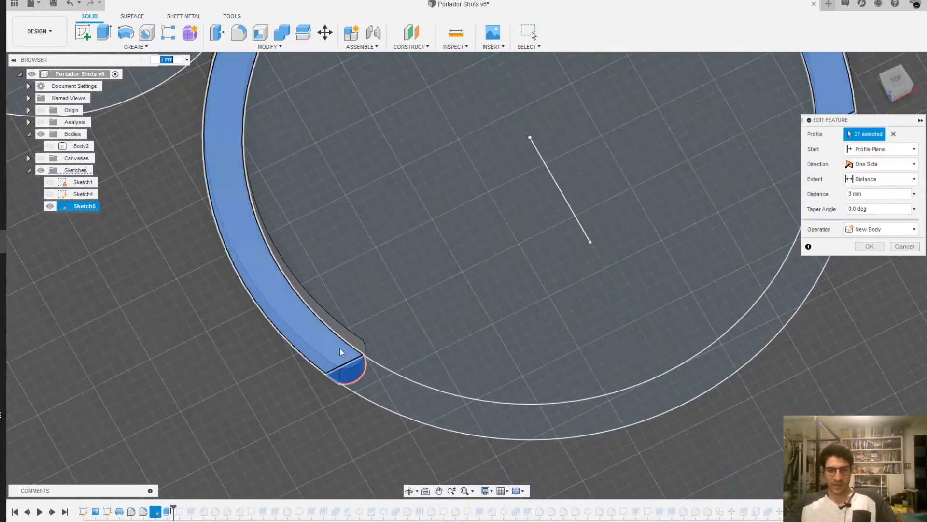
scroll(393, 325, "down", 4)
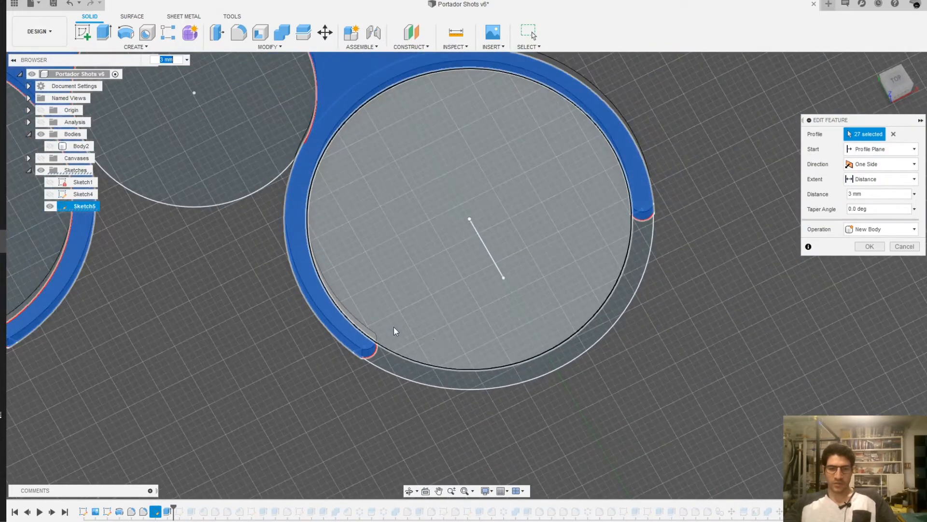
middle_click_drag(577, 236, 577, 286)
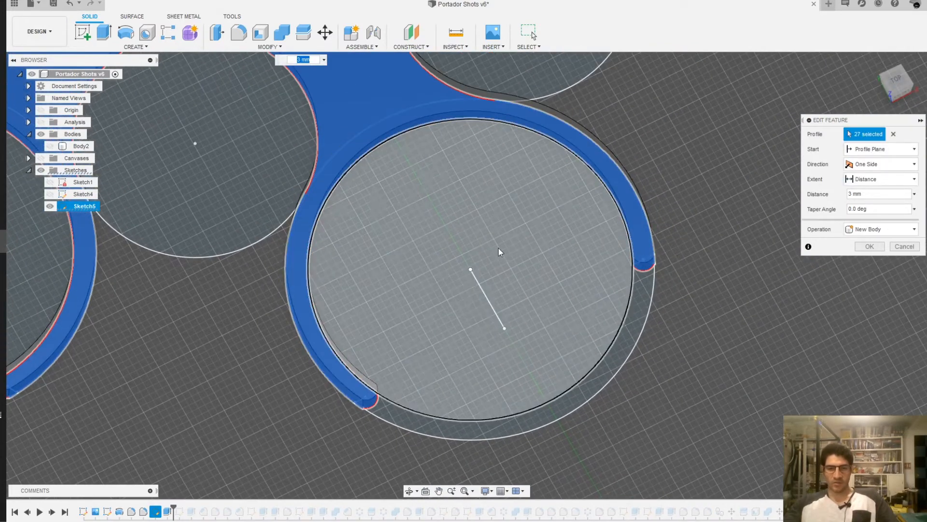
scroll(482, 256, "down", 4)
middle_click_drag(263, 258, 304, 311)
middle_click_drag(369, 256, 409, 396)
middle_click_drag(606, 409, 837, 270, "shift")
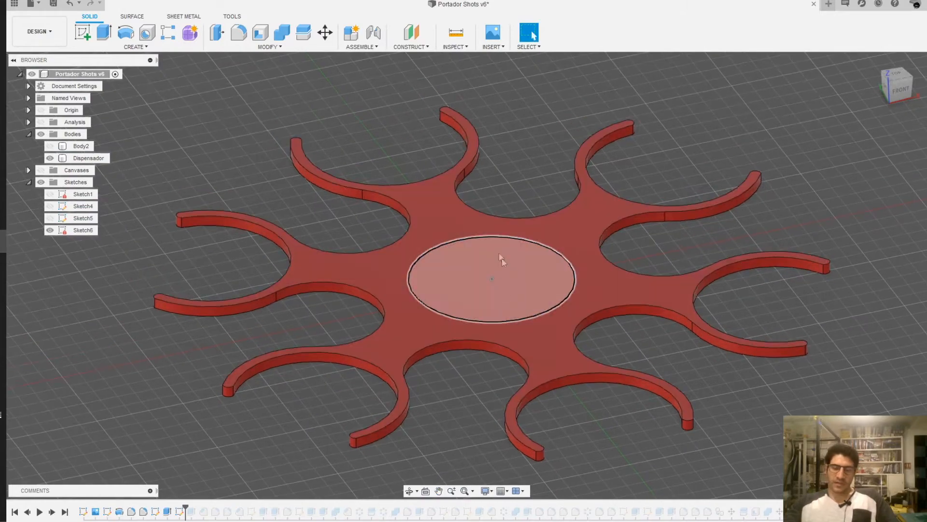
Advance the design history by one feature to the central column's extrusion and inspect the column on the base
left_click(52, 512)
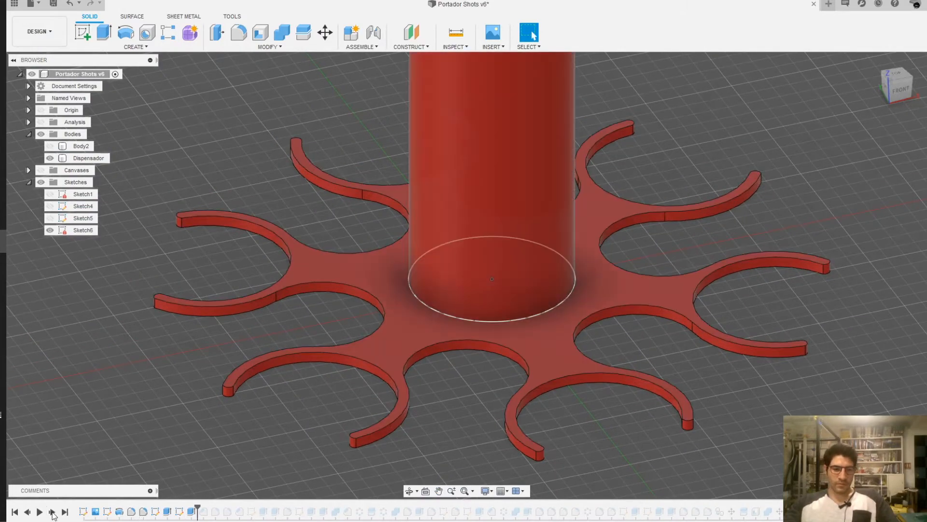
scroll(578, 269, "down", 4)
scroll(504, 172, "up", 2)
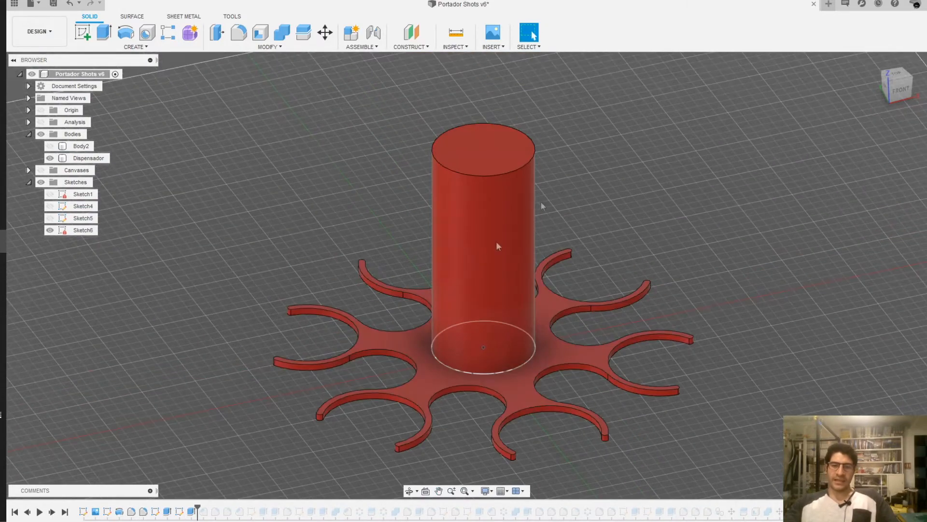
middle_click_drag(501, 319, 477, 292)
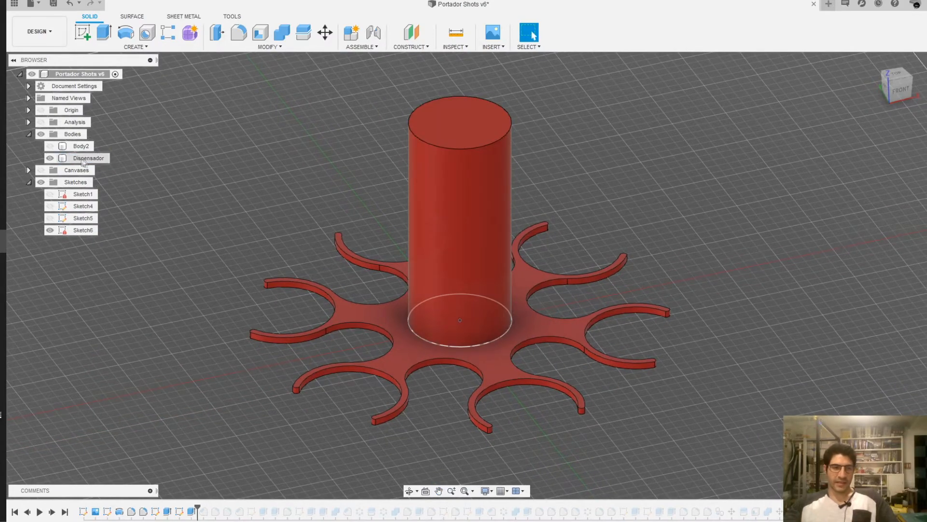
Show Body2 and compare the glass with the central column
left_click(50, 146)
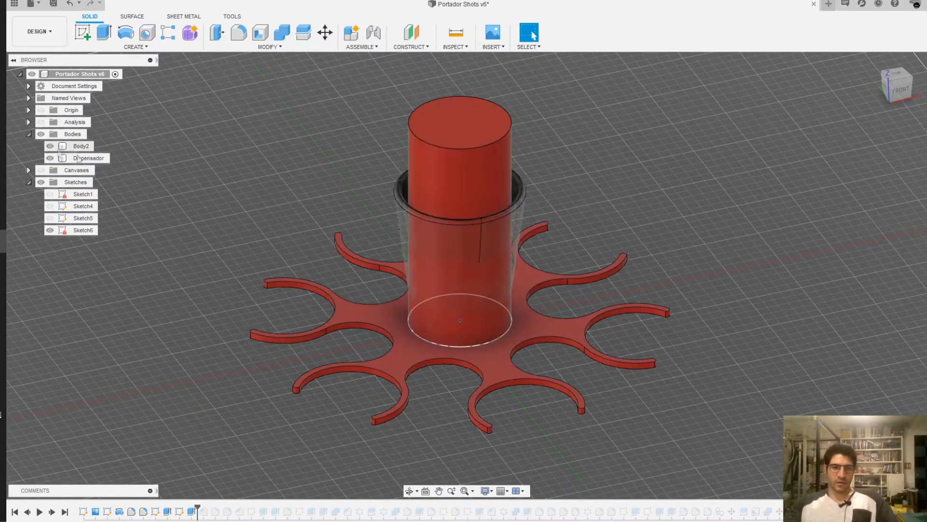
left_click(895, 98)
left_click(508, 208)
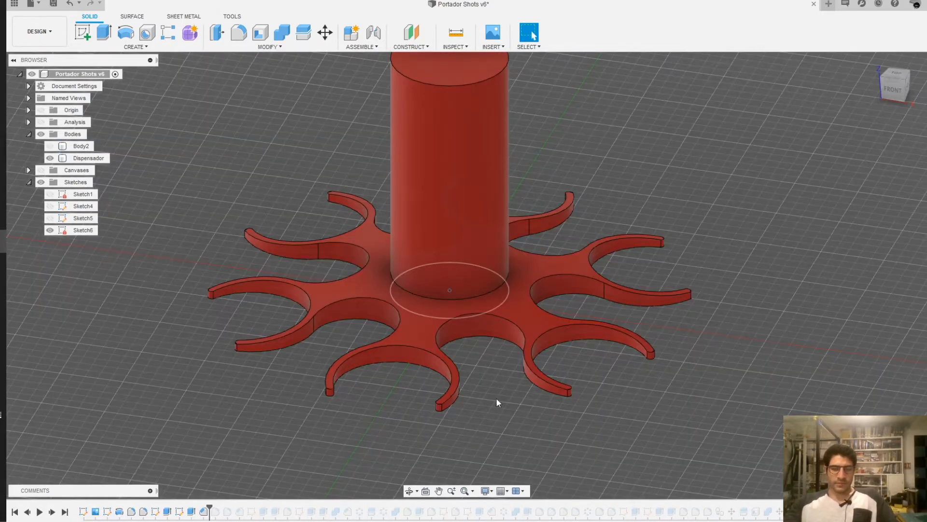
Inspect the edge where the column meets the base and open the base's chamfer feature for editing
middle_click_drag(496, 398, 562, 376, "shift")
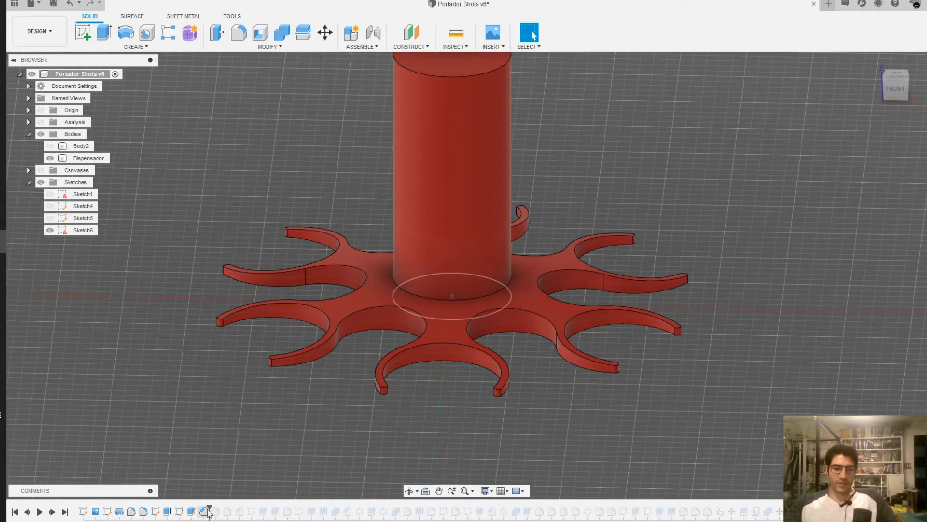
scroll(516, 274, "up", 3)
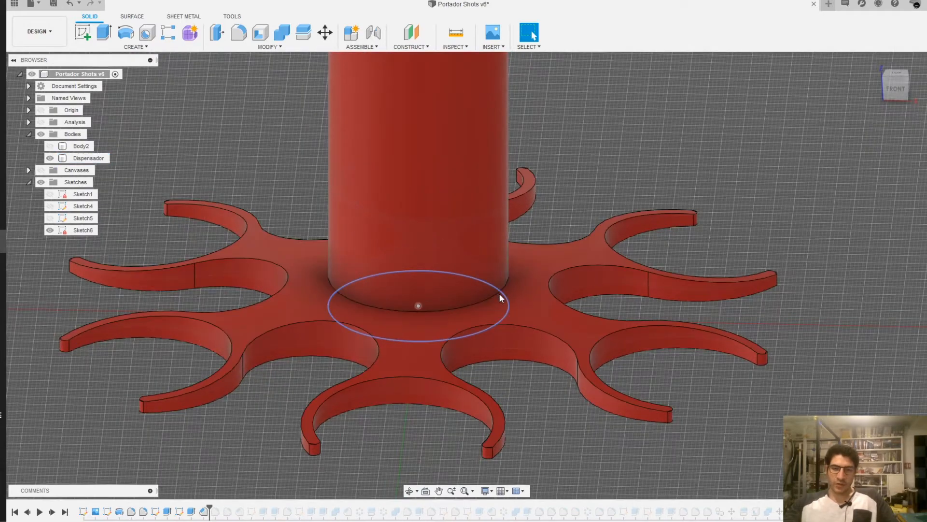
left_click(503, 286)
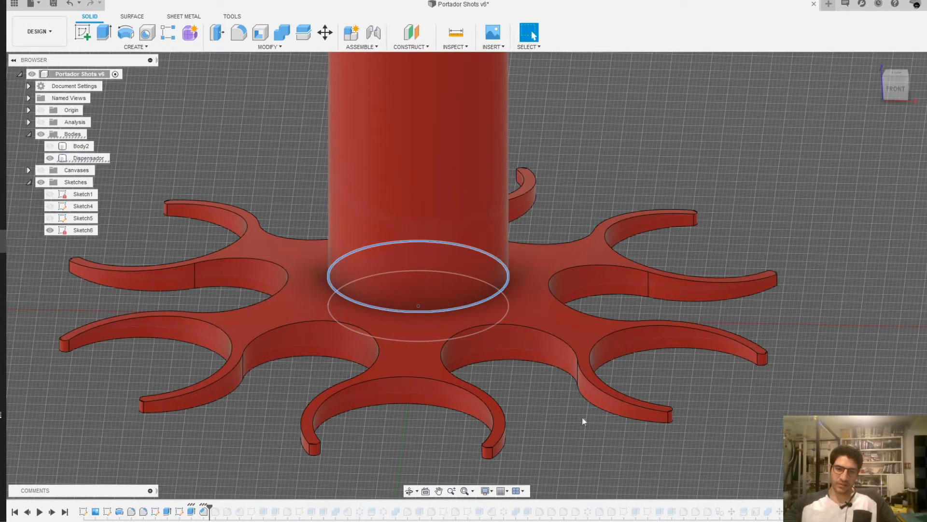
left_click(203, 511)
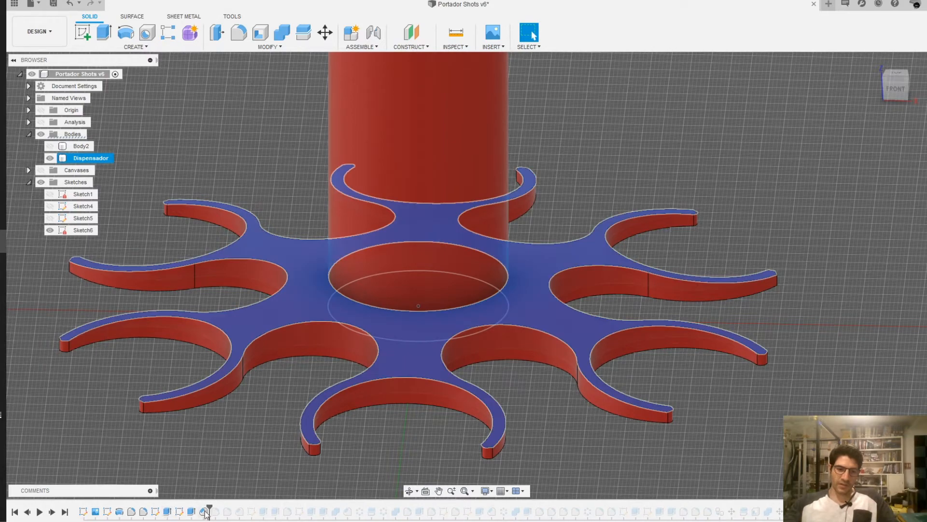
right_click(203, 511)
left_click(251, 421)
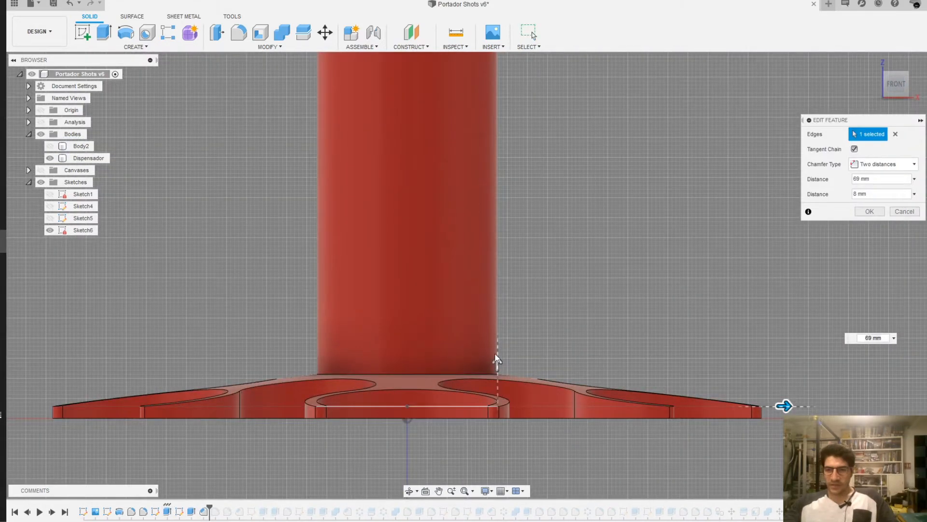
Examine the two-distance chamfer's slope from the column to the arm tips in front view, and close its settings without changes
scroll(499, 357, "up", 1)
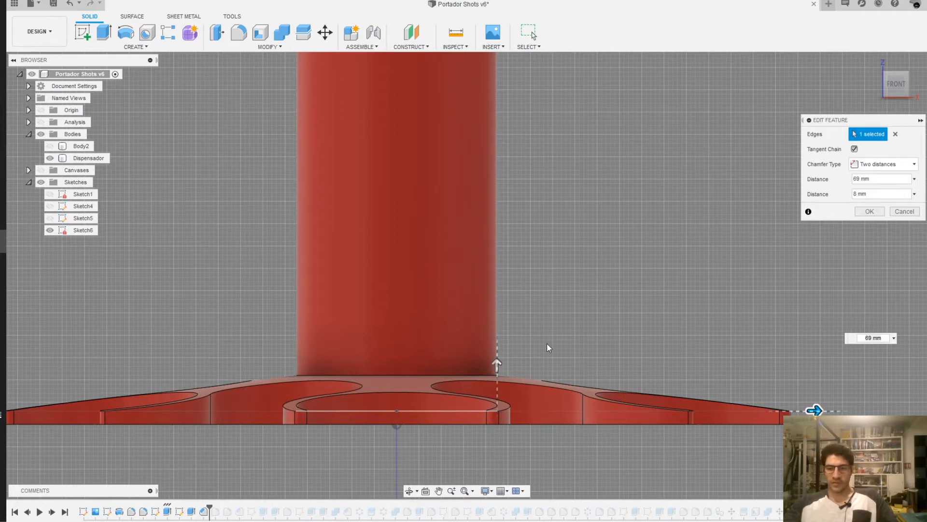
middle_click_drag(547, 342, 523, 316)
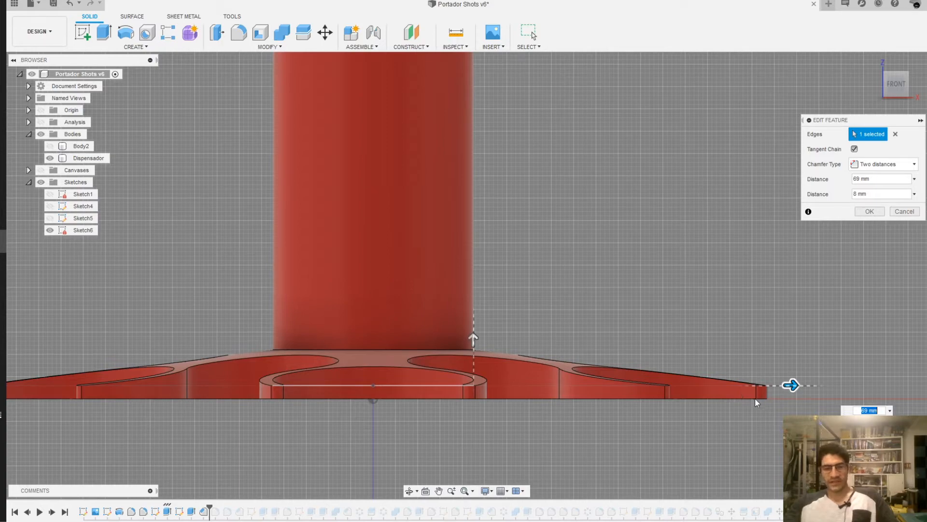
scroll(754, 404, "up", 4)
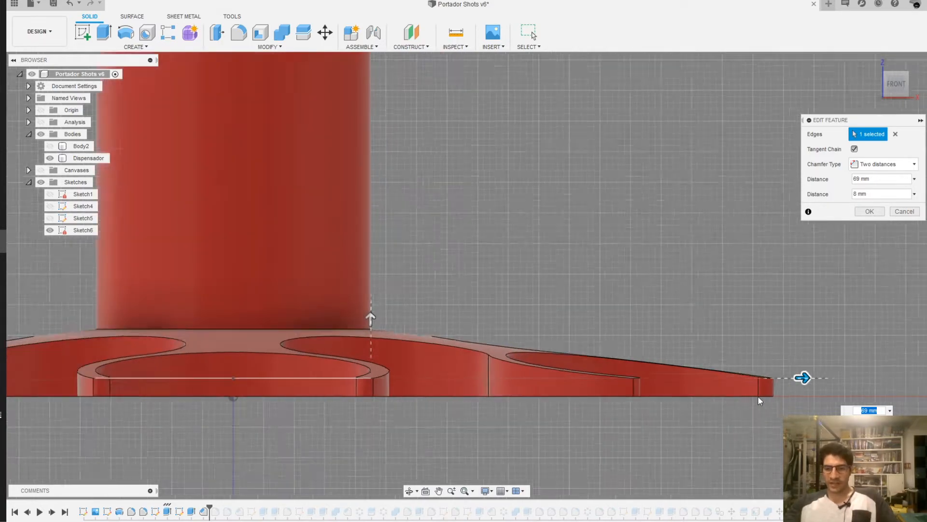
scroll(545, 375, "down", 5)
middle_click_drag(635, 275, 433, 337, "shift")
scroll(363, 332, "down", 4)
left_click(889, 92)
scroll(358, 295, "up", 5)
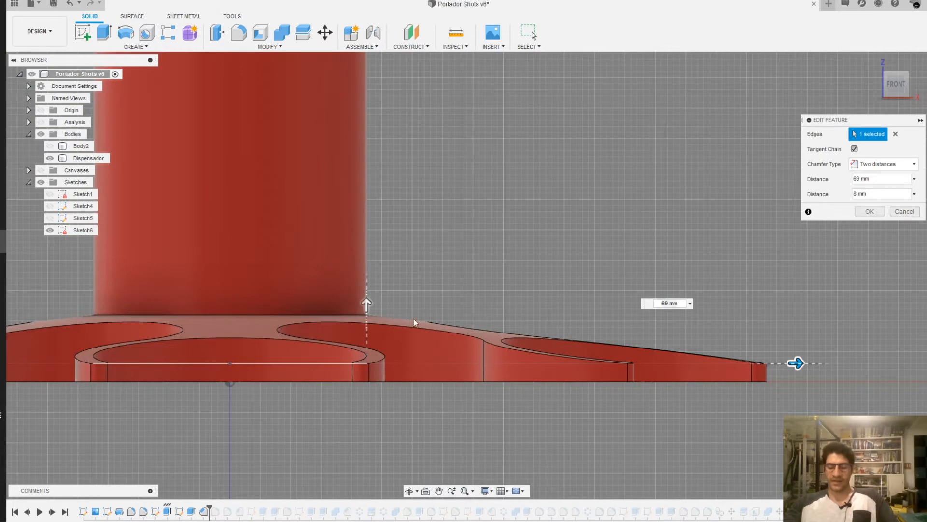
middle_click_drag(466, 295, 503, 281)
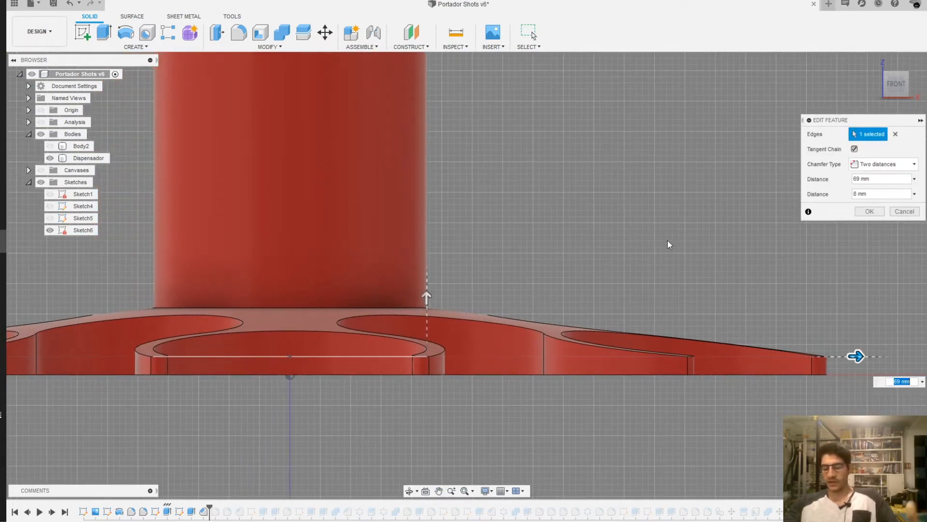
middle_click_drag(476, 225, 593, 248)
left_click(905, 211)
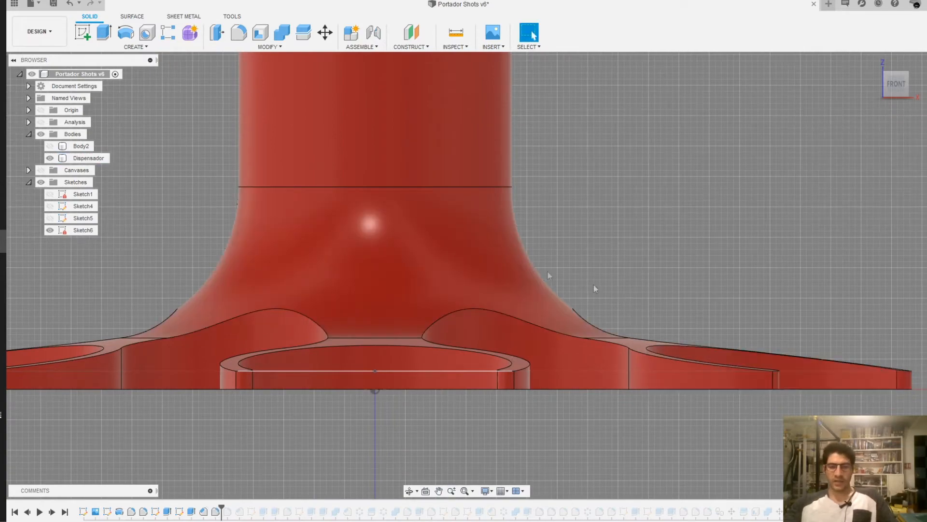
Inspect the large fillet blending the central column into the base and its arms
scroll(731, 301, "down", 3)
middle_click_drag(462, 255, 425, 319, "shift")
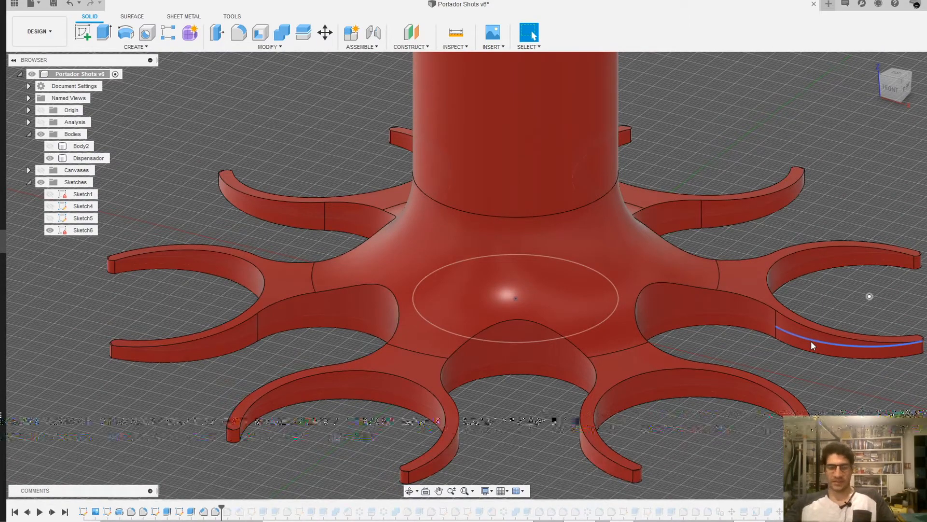
middle_click_drag(705, 407, 671, 438)
scroll(775, 269, "down", 3)
middle_click_drag(682, 271, 660, 287)
middle_click_drag(741, 334, 722, 326)
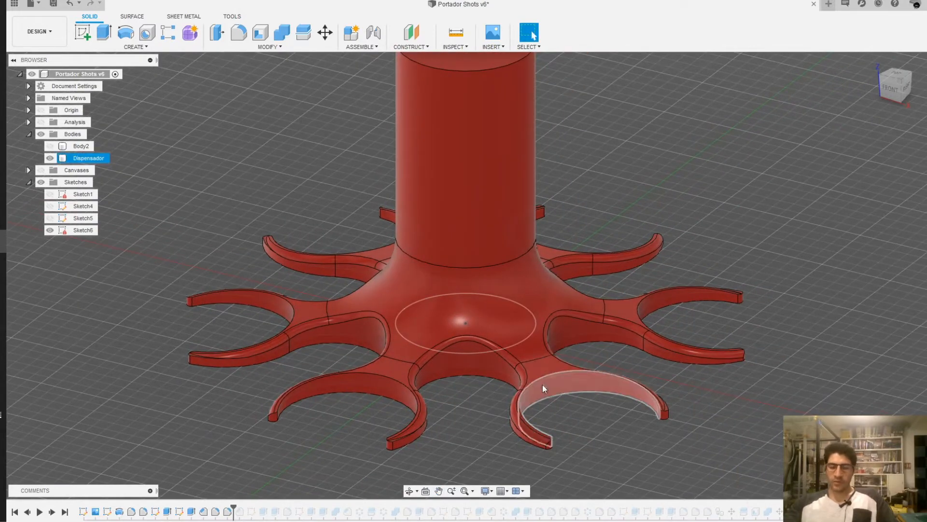
Inspect the rounded edges along the arms and glass openings from several angles
middle_click_drag(543, 384, 564, 301, "shift")
scroll(563, 302, "up", 3)
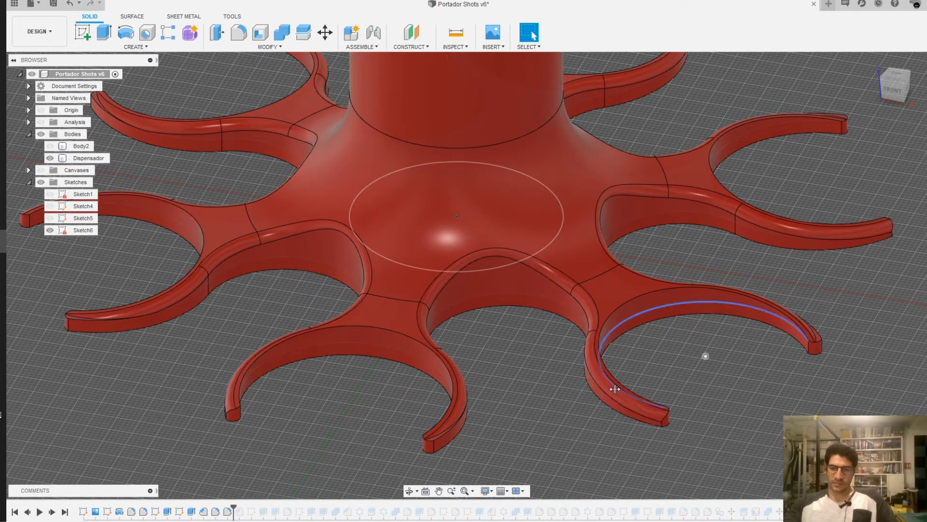
scroll(744, 258, "down", 3)
middle_click_drag(368, 293, 461, 314, "shift")
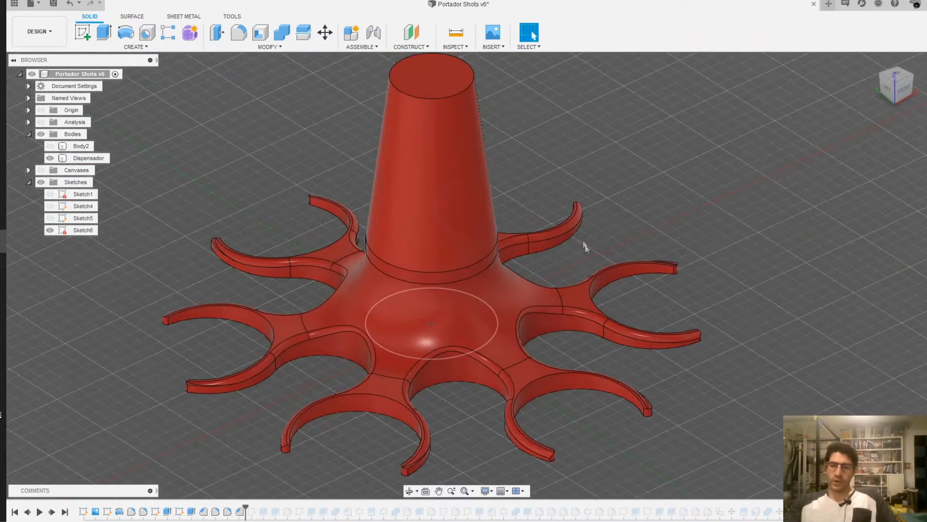
Open the two-distance chamfer that tapers the column's upper part and view its settings from the front
middle_click_drag(597, 250, 603, 264)
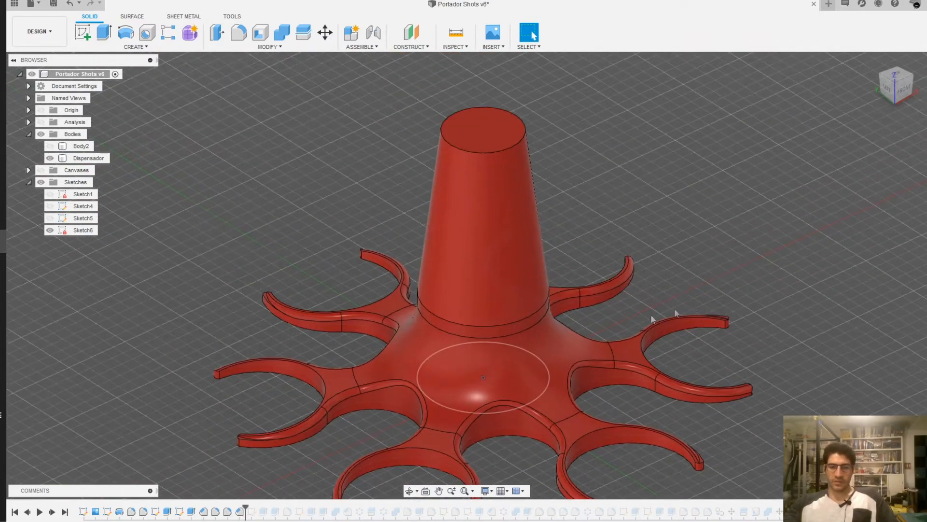
right_click(242, 511)
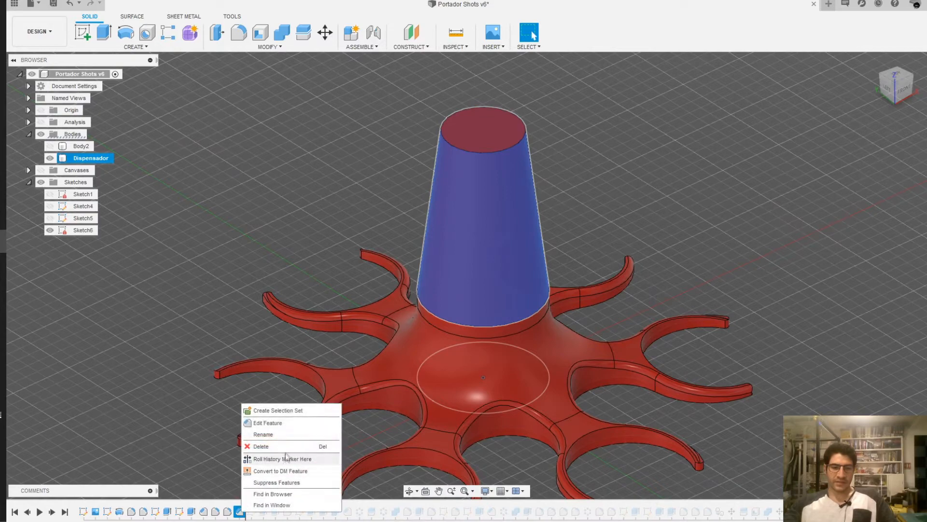
left_click(286, 424)
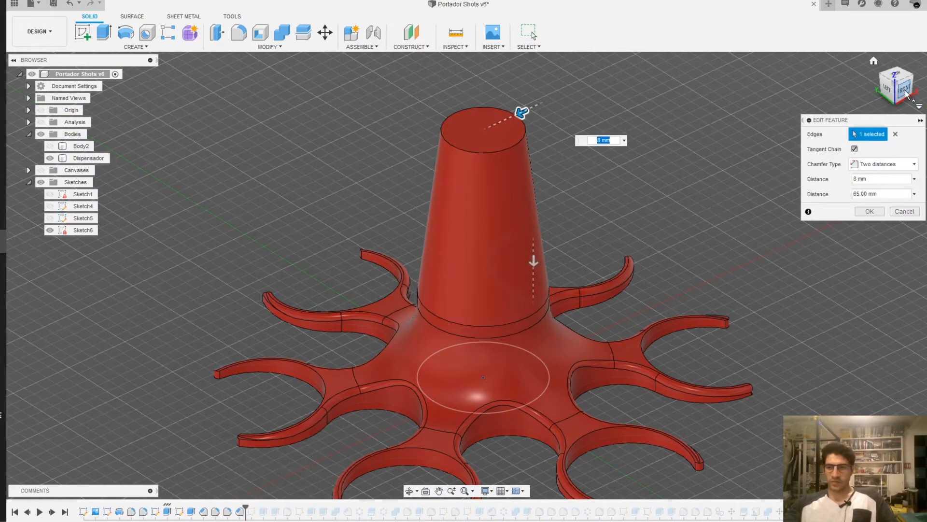
left_click(902, 88)
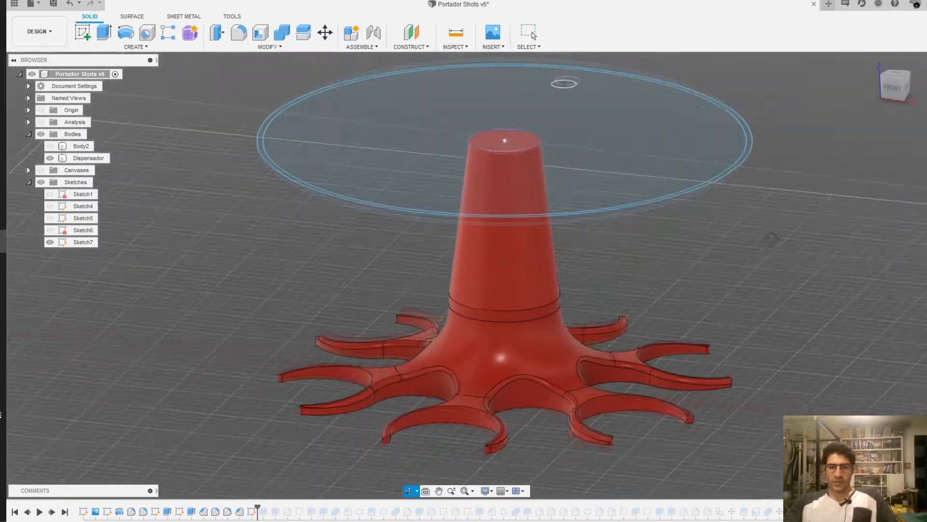
Inspect Sketch7's large concentric circles and the small circle at the top of the tapered column
scroll(576, 161, "up", 5)
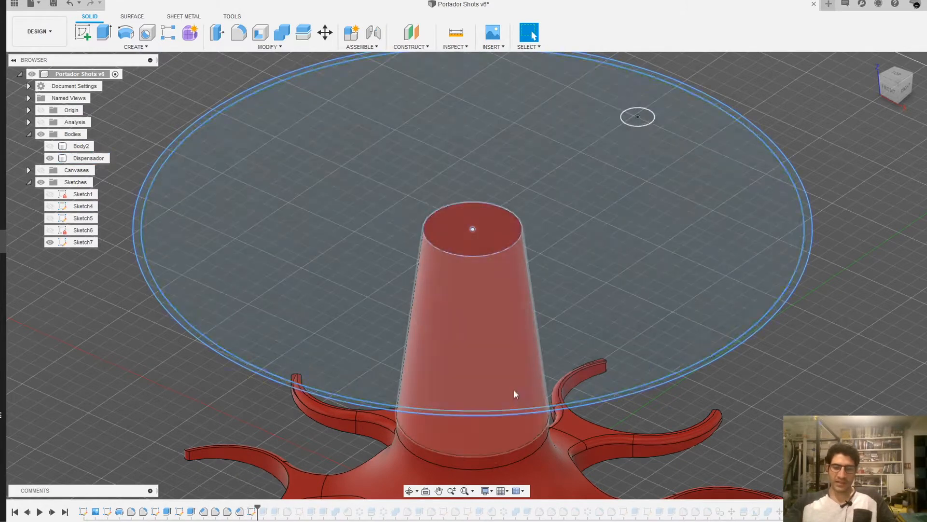
scroll(500, 330, "down", 3)
middle_click_drag(500, 330, 494, 279)
Try an extrusion distance of 220 mm for the central column
left_click(191, 511)
middle_click_drag(666, 425, 705, 330)
left_click(695, 379)
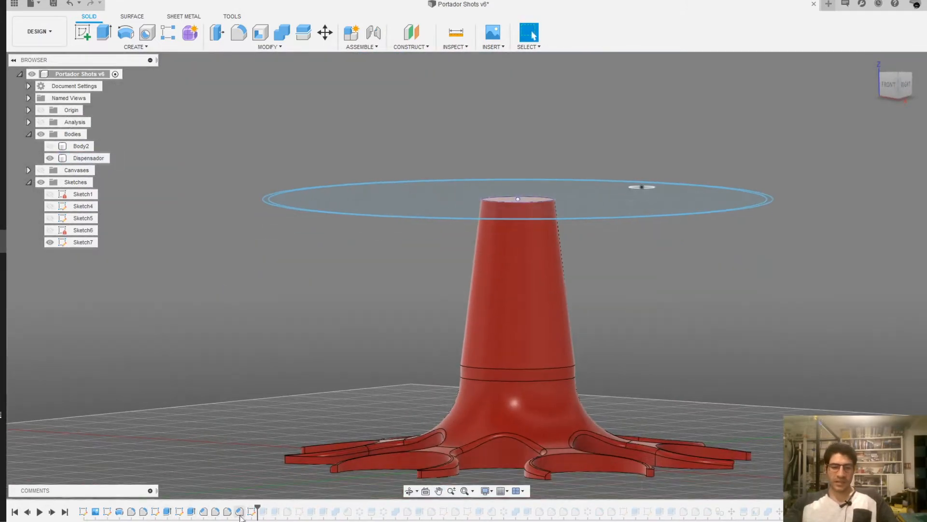
right_click(191, 511)
left_click(236, 414)
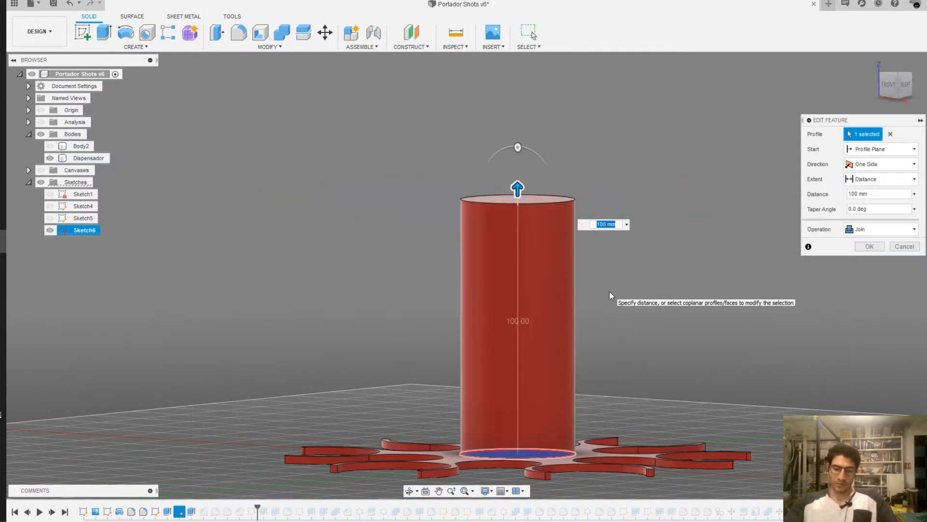
type("220")
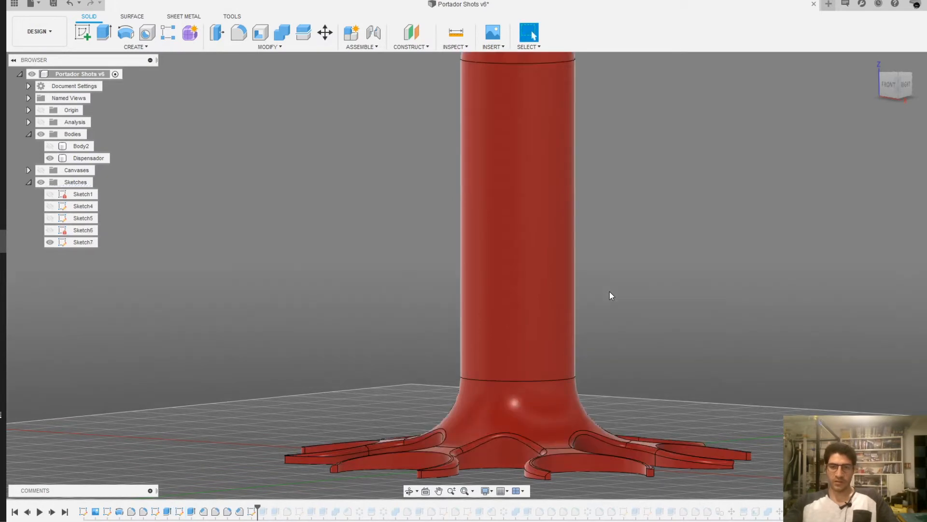
Inspect how the taper and Sketch7's circles follow the lengthened column, and restore the column's original height
scroll(641, 263, "down", 5)
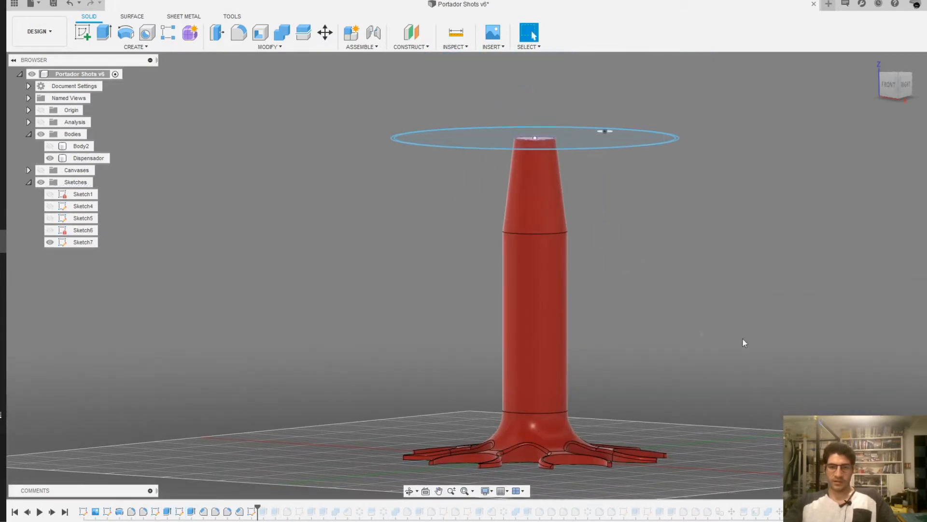
middle_click_drag(538, 244, 523, 261)
middle_click_drag(565, 193, 555, 228, "shift")
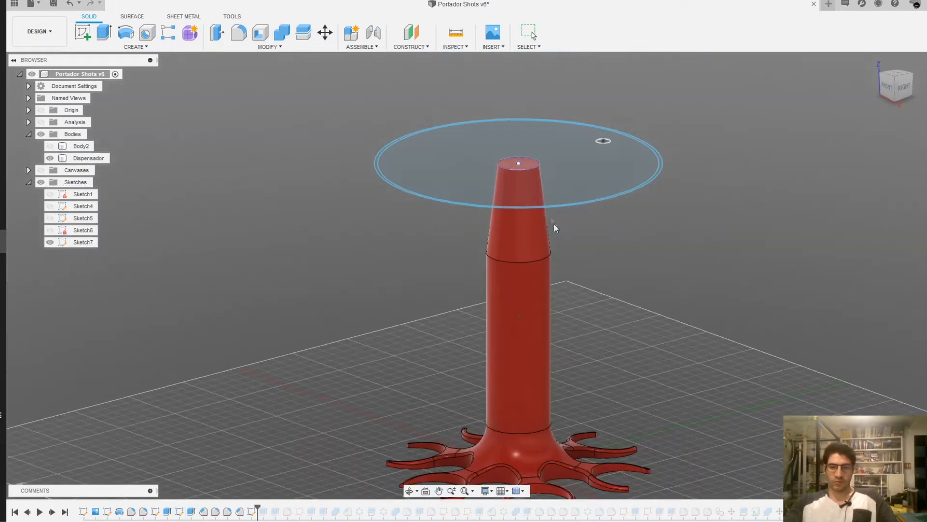
scroll(558, 184, "up", 4)
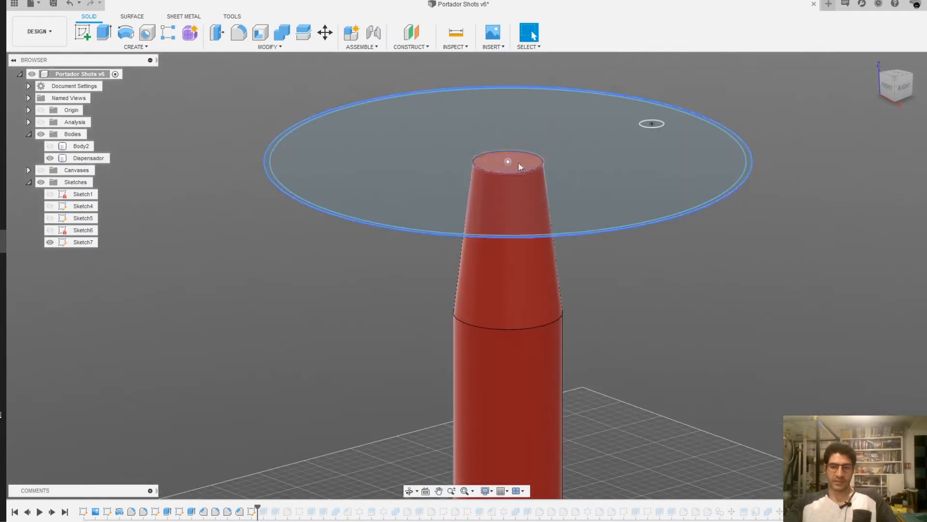
scroll(630, 387, "down", 3)
middle_click_drag(630, 387, 506, 242)
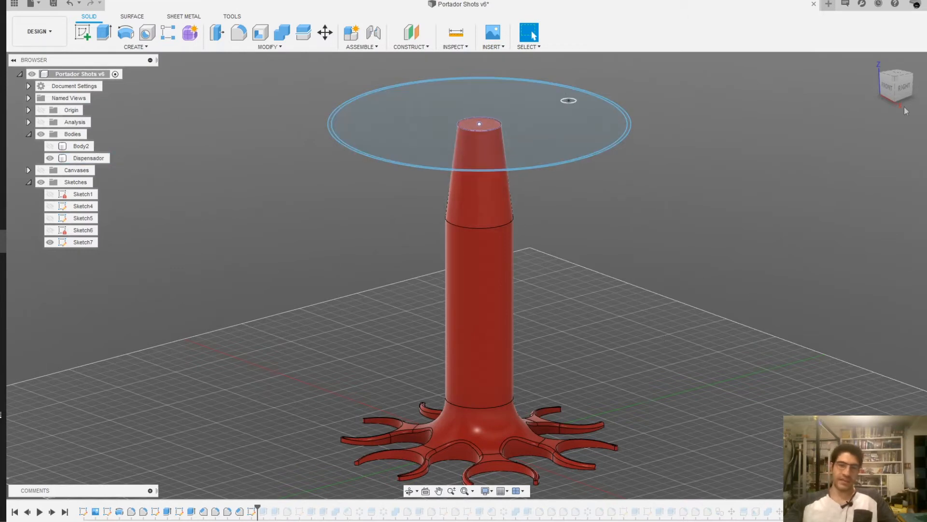
left_click(193, 512)
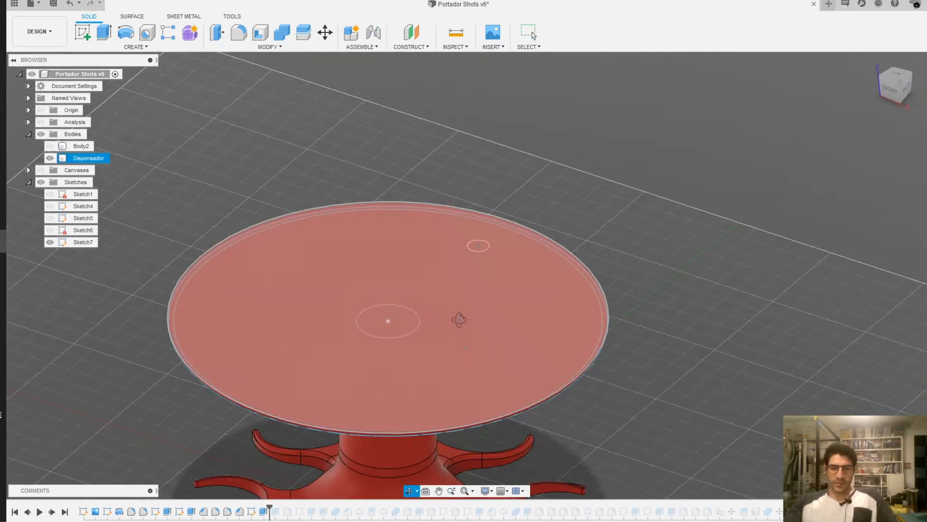
Inspect the extruded top disc, its outer rim and small hole from above and below
mouse_move(459, 319)
middle_mouse_down("shift")
mouse_move(460, 298)
mouse_move(462, 314)
middle_mouse_up("shift")
middle_click_drag(529, 390, 552, 304)
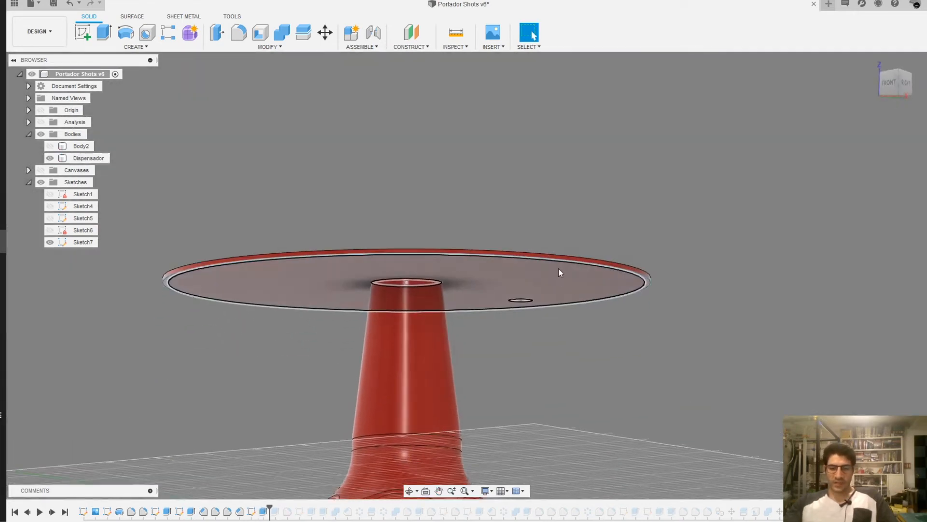
scroll(560, 280, "up", 4)
scroll(657, 258, "up", 2)
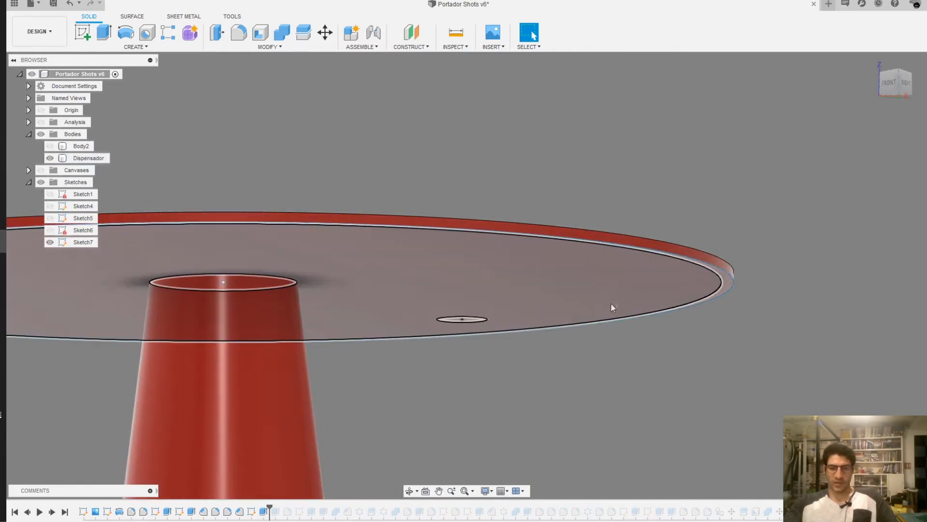
scroll(611, 303, "down", 2)
Advance the design history by one feature to the disc's second extrusion and view the disc from above
left_click(52, 512)
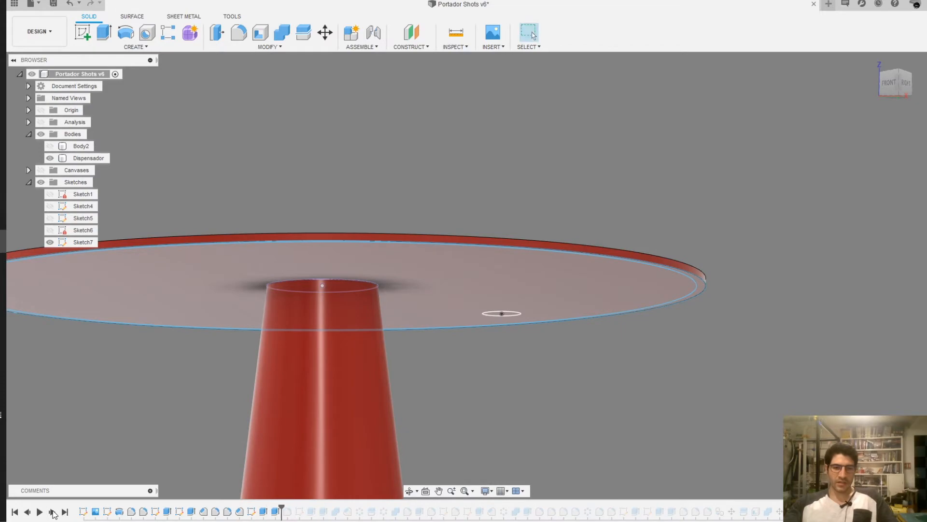
scroll(410, 290, "down", 2)
middle_click_drag(476, 213, 463, 309, "shift")
mouse_move(447, 229)
middle_mouse_down()
mouse_move(463, 301)
mouse_move(479, 319)
middle_mouse_up()
Open Sketch7 for editing and examine the offset dimension between its two large outer circles
double_click(251, 512)
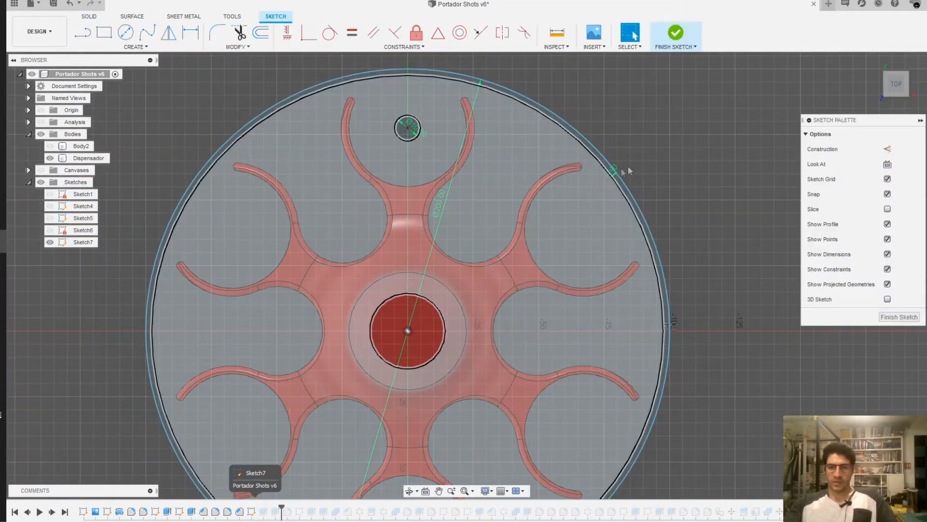
scroll(584, 212, "up", 6)
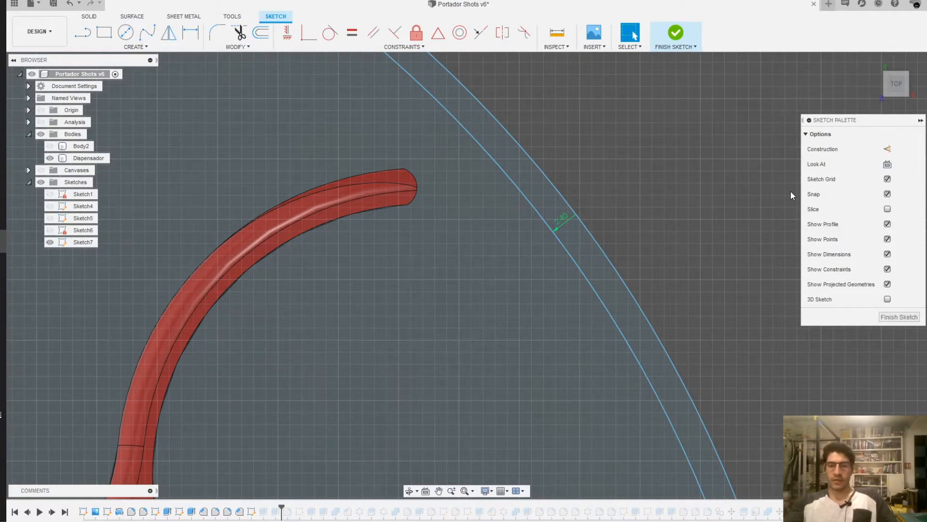
scroll(711, 230, "down", 3)
middle_click_drag(708, 233, 669, 261)
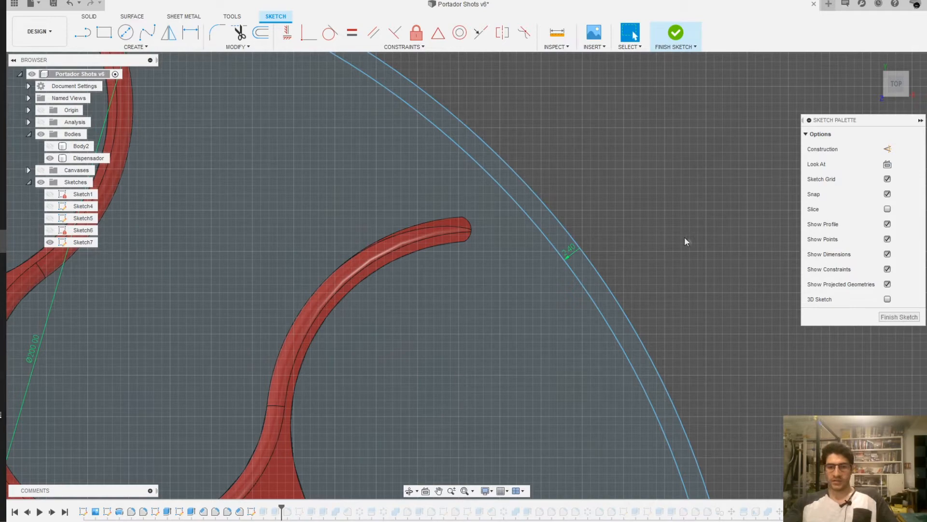
scroll(617, 304, "up", 1)
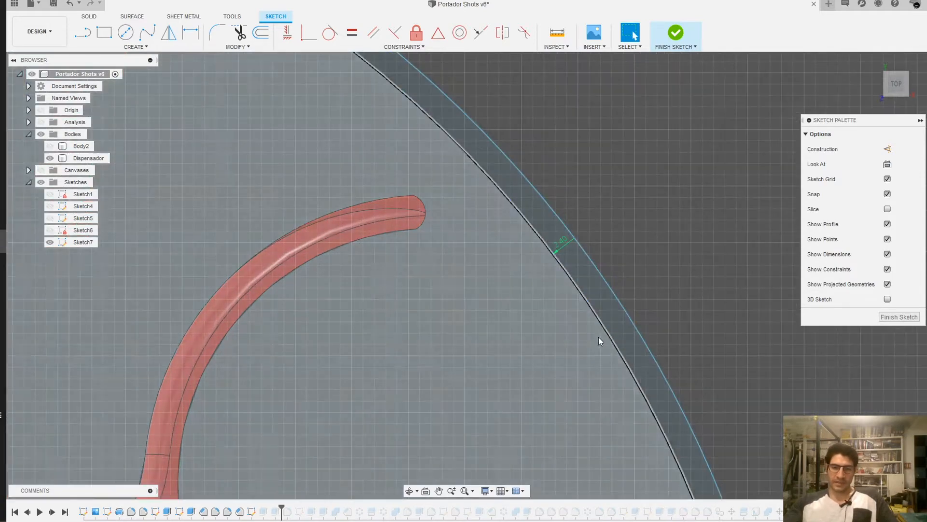
Examine Sketch7's circles and dimensions over the base from above and at an angle, and close the sketch
scroll(669, 276, "down", 2)
scroll(669, 273, "down", 2)
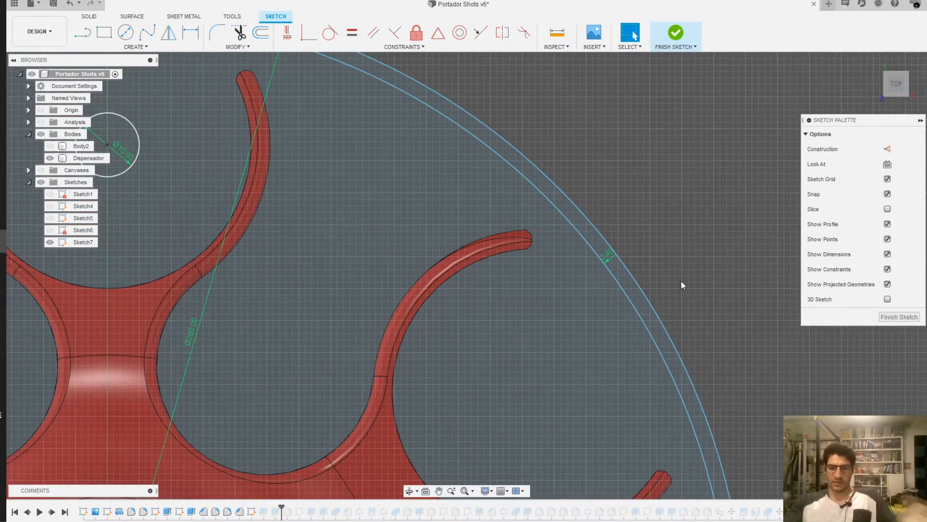
scroll(682, 281, "down", 2)
middle_click_drag(682, 286, 569, 276)
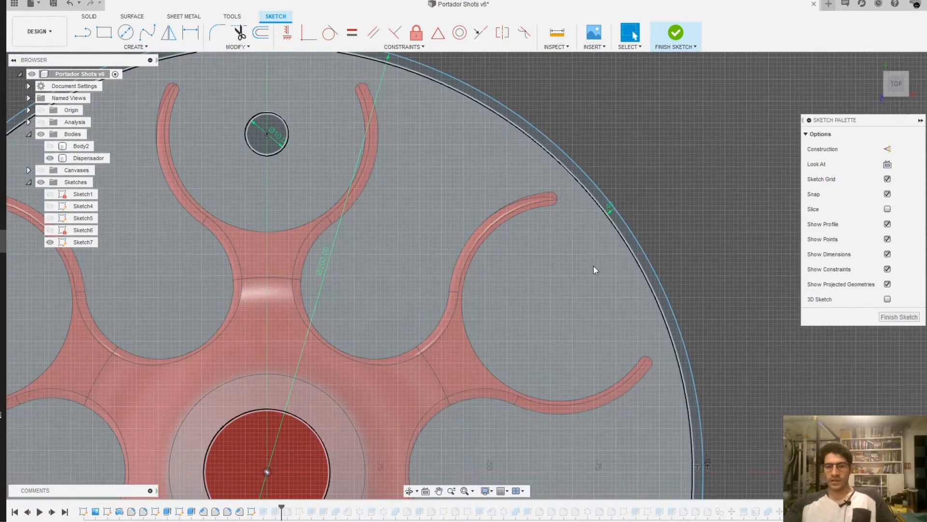
scroll(694, 281, "down", 1)
scroll(700, 228, "down", 1)
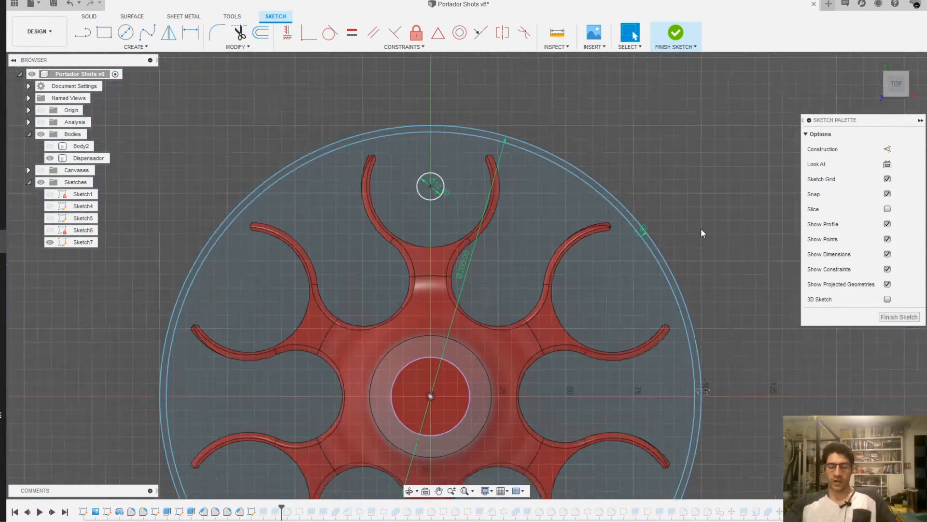
scroll(704, 286, "down", 1)
middle_click_drag(661, 291, 651, 256)
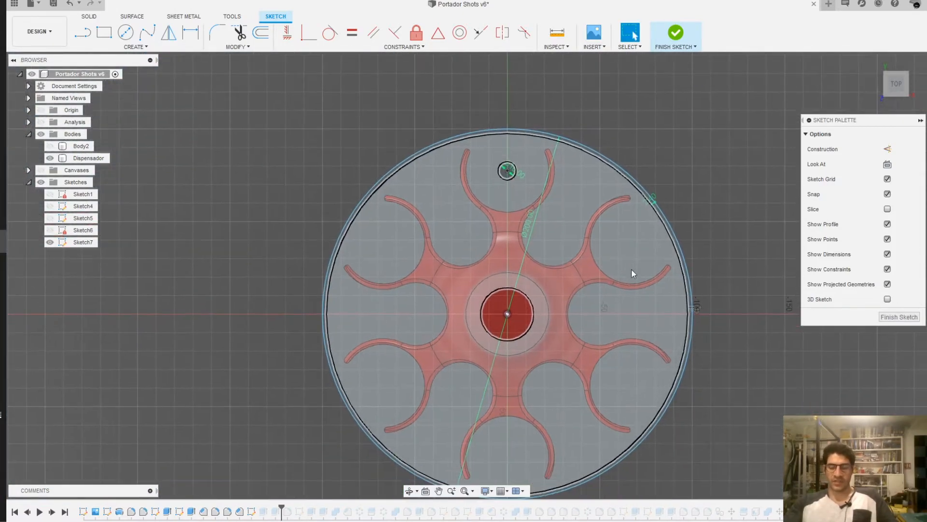
middle_click_drag(628, 373, 819, 325, "shift")
middle_click_drag(475, 367, 465, 343)
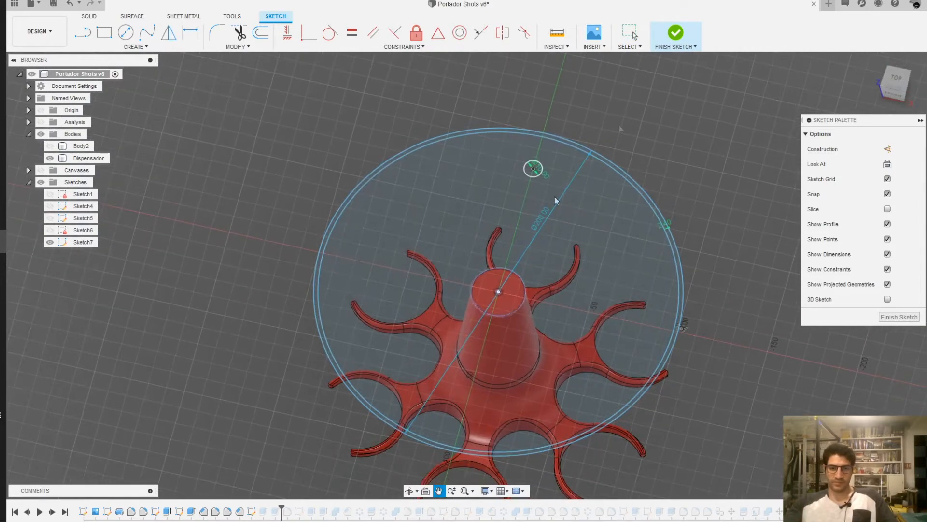
left_click(675, 35)
Advance the design history to Sketch9 and examine its concentric circles for the small hole in the disc's floor
scroll(651, 194, "up", 1)
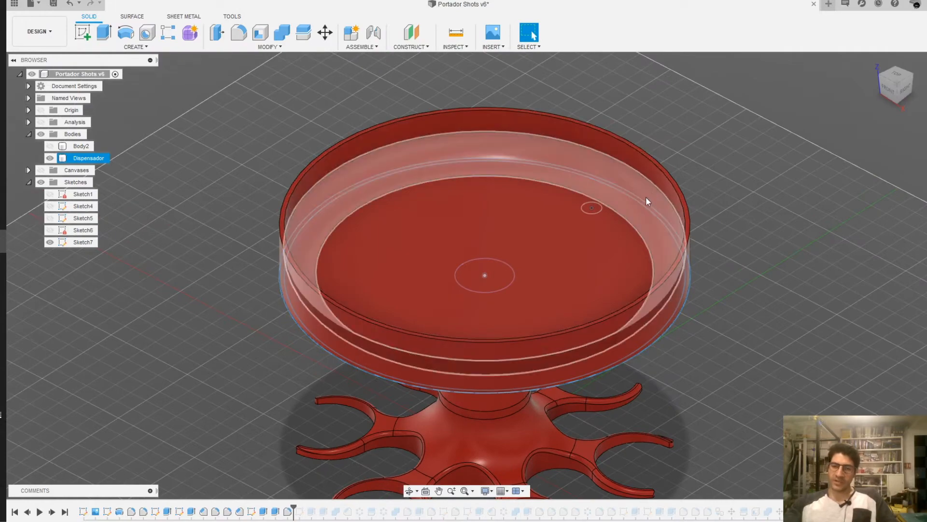
left_click(52, 512)
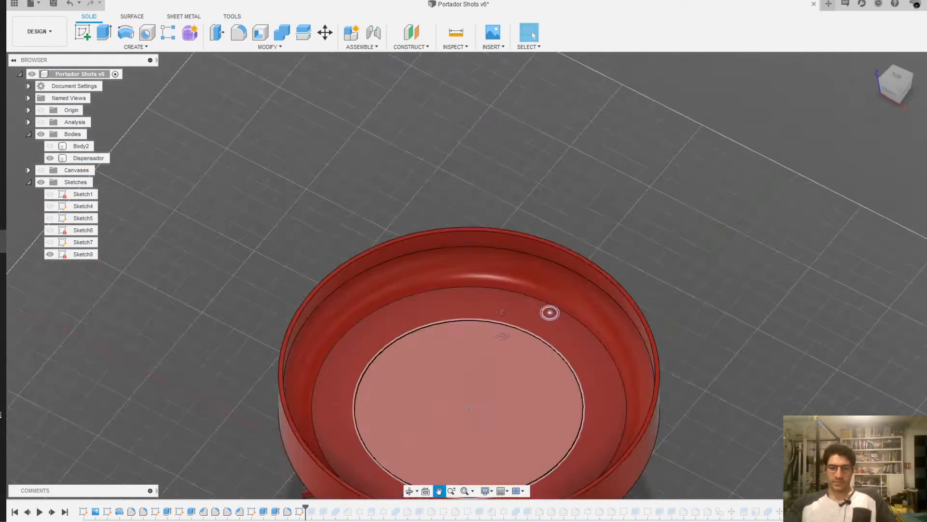
middle_click_drag(502, 334, 502, 231)
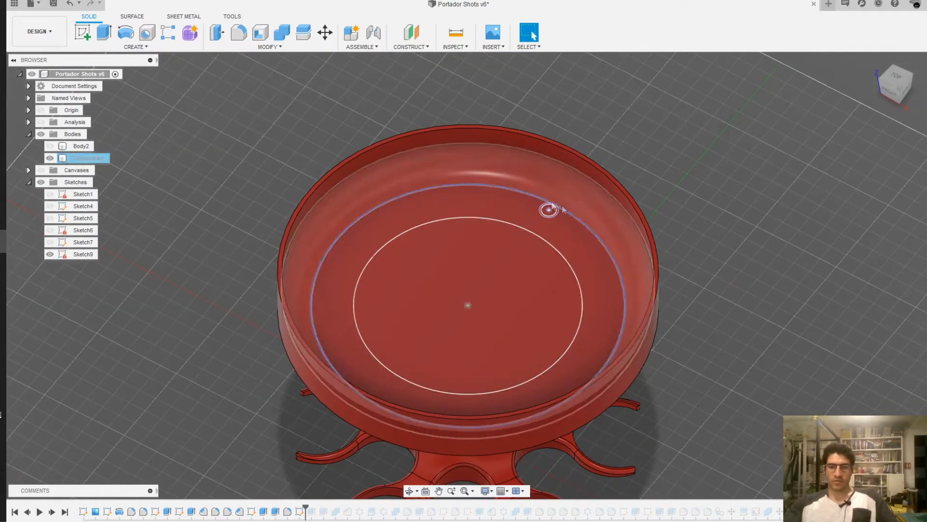
scroll(551, 213, "up", 5)
scroll(557, 231, "up", 1)
middle_click_drag(580, 230, 568, 266)
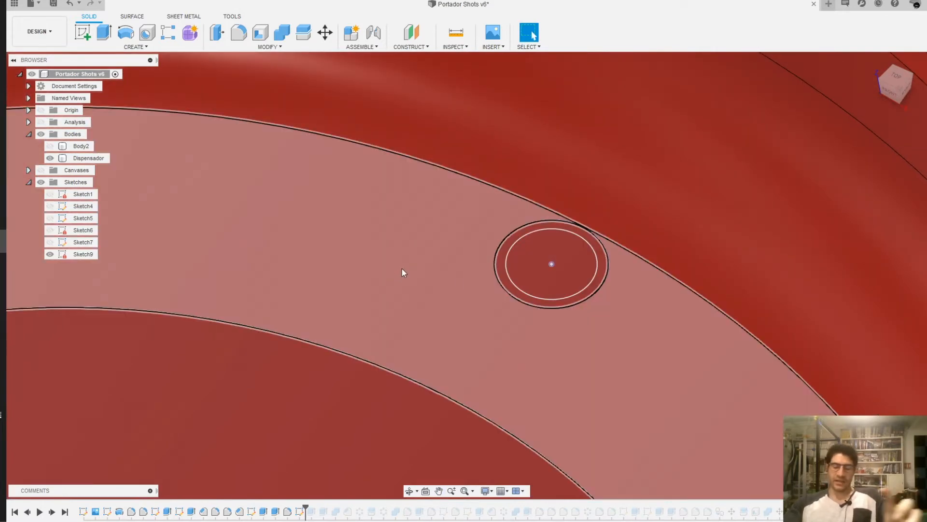
scroll(573, 282, "down", 6)
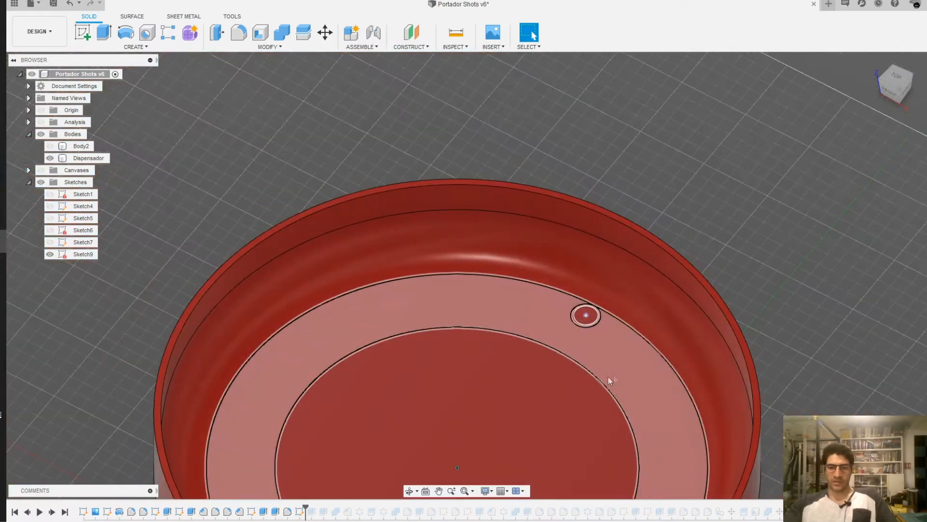
middle_click_drag(497, 363, 485, 335)
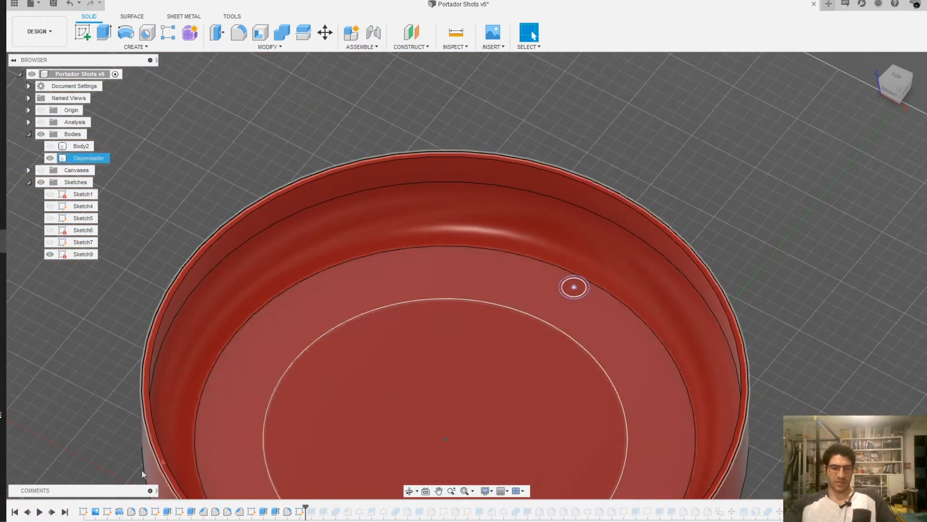
Advance the design history to the small hole's cut extrusion, review its settings, and close them without changes
left_click(52, 512)
scroll(574, 285, "up", 6)
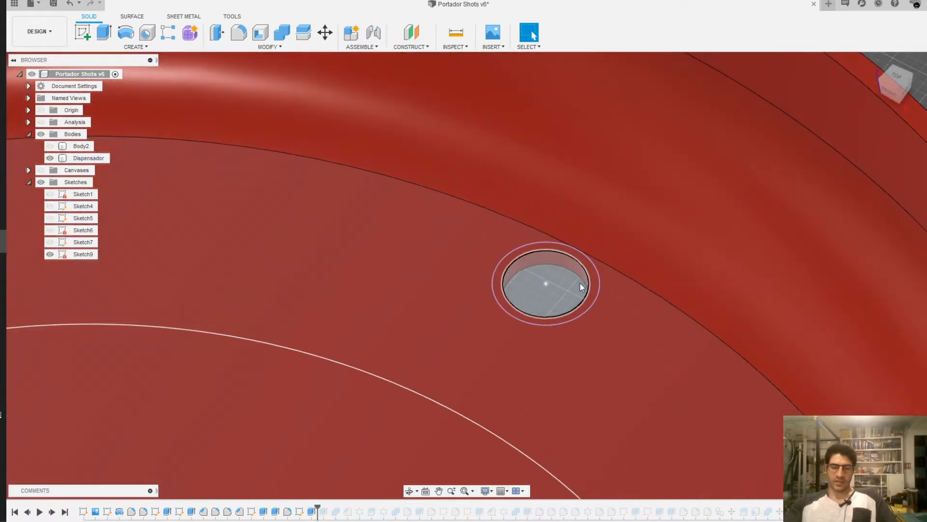
double_click(312, 511)
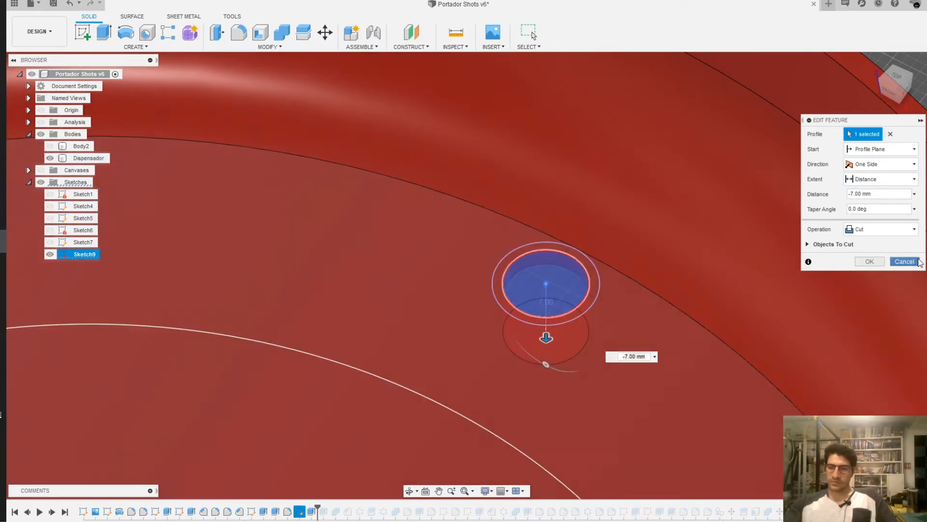
left_click(919, 262)
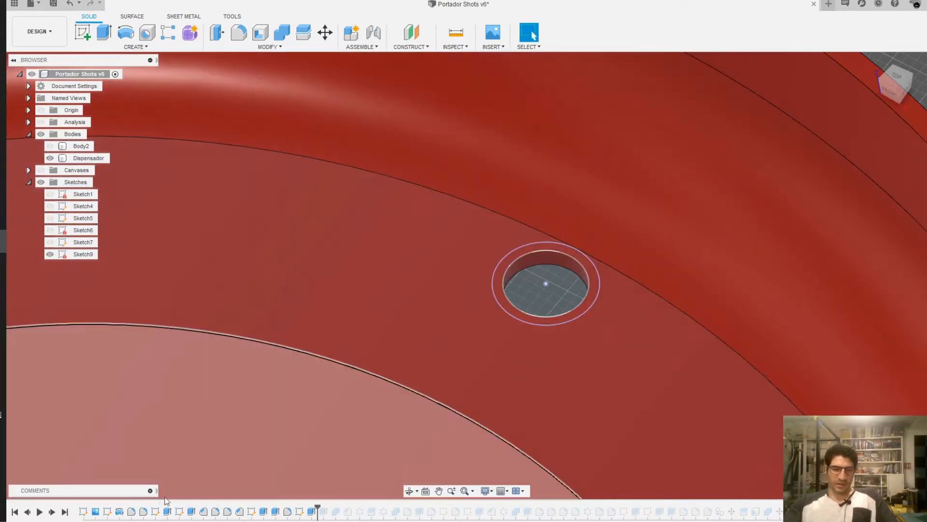
Advance the design history to the outlet tube's extrusion and inspect the tube from above and below the disc
left_click(51, 512)
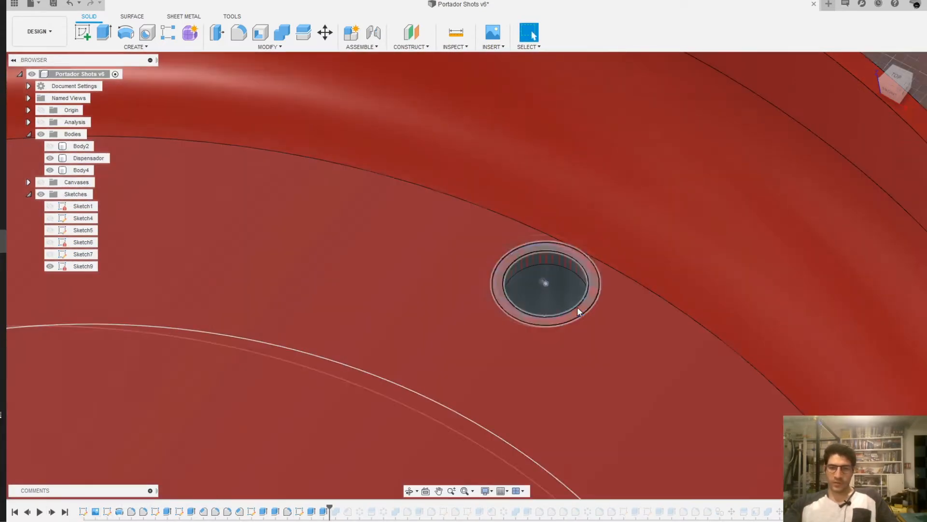
scroll(578, 306, "up", 3)
scroll(582, 306, "down", 3)
scroll(585, 309, "down", 3)
middle_click_drag(572, 333, 518, 238)
scroll(522, 239, "down", 3)
middle_click_drag(679, 346, 406, 193, "shift")
scroll(599, 308, "up", 3)
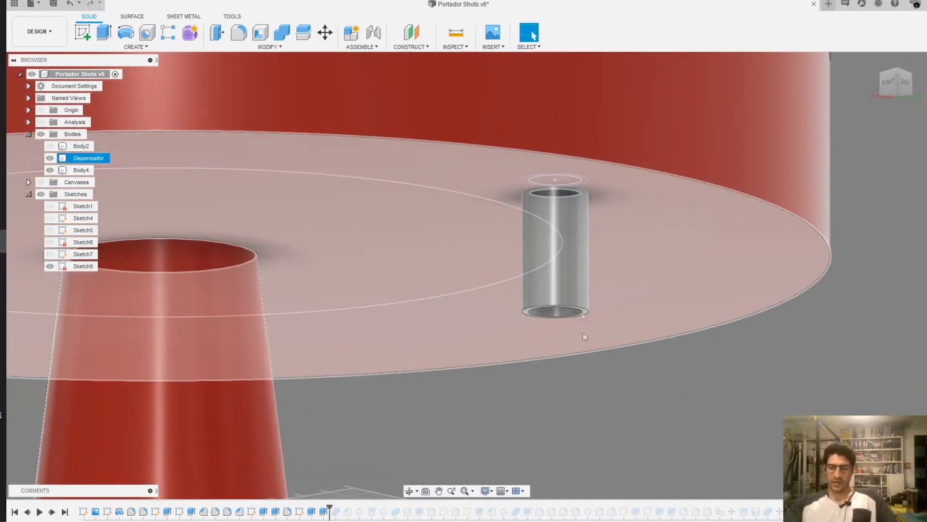
left_click(613, 424)
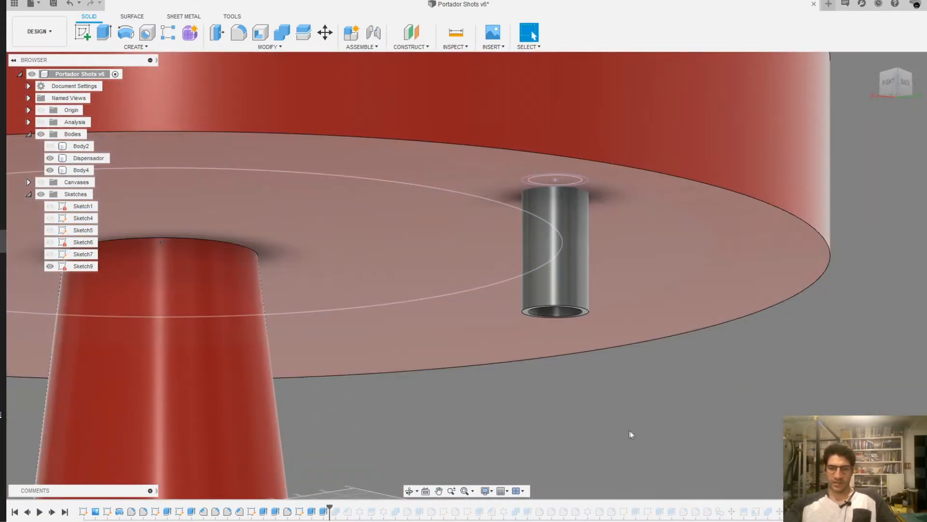
Advance the design history through the outlet tube's join and taper features, and open the taper feature for editing
left_click_drag(329, 508, 348, 504)
left_click(348, 511)
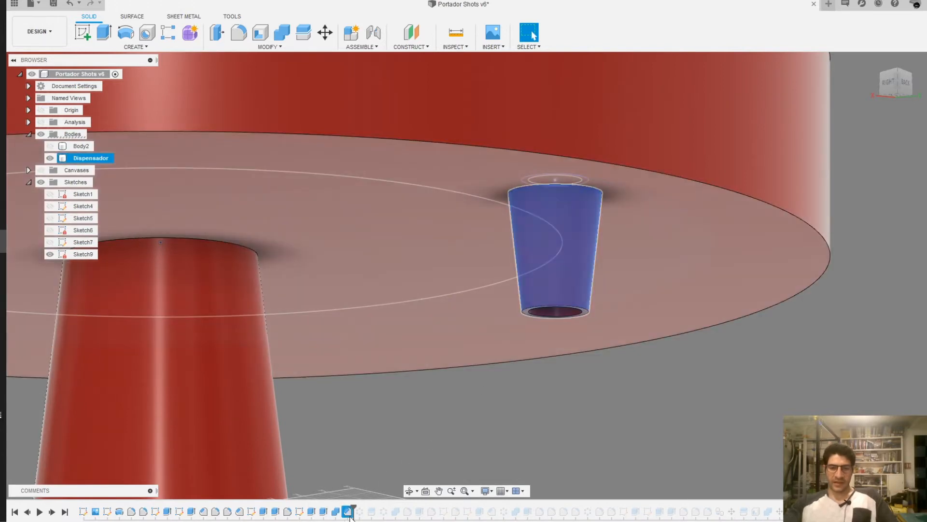
right_click(348, 511)
left_click(381, 427)
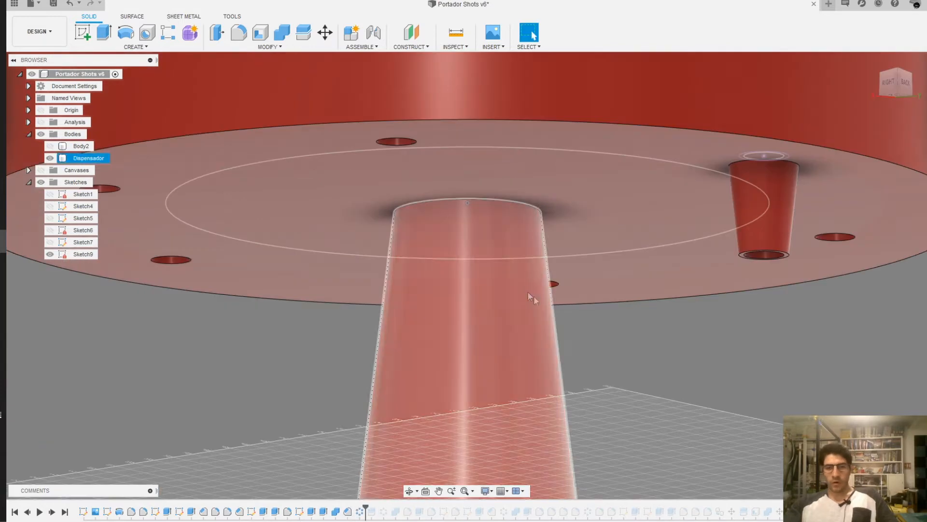
Open the outlet holes' circular pattern for editing and examine its settings and preview from below and above the disc
scroll(527, 292, "down", 2)
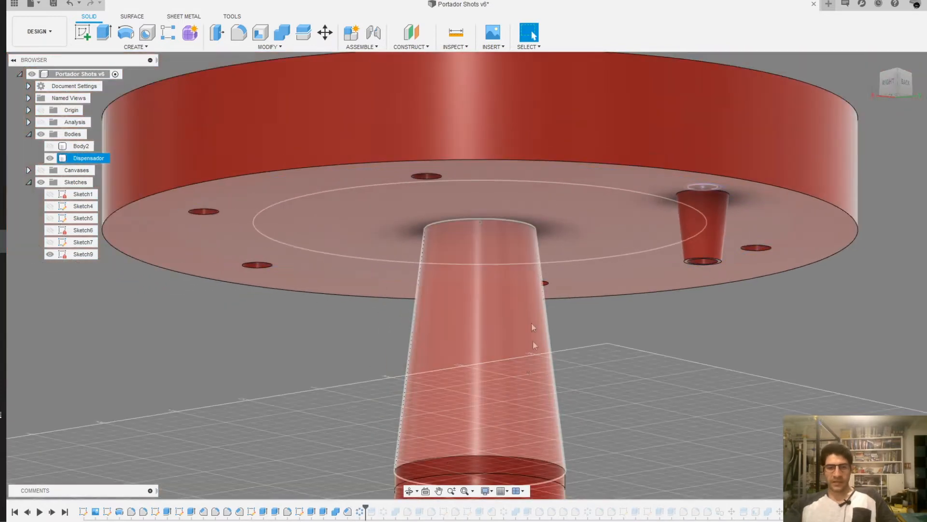
right_click(360, 511)
left_click(404, 429)
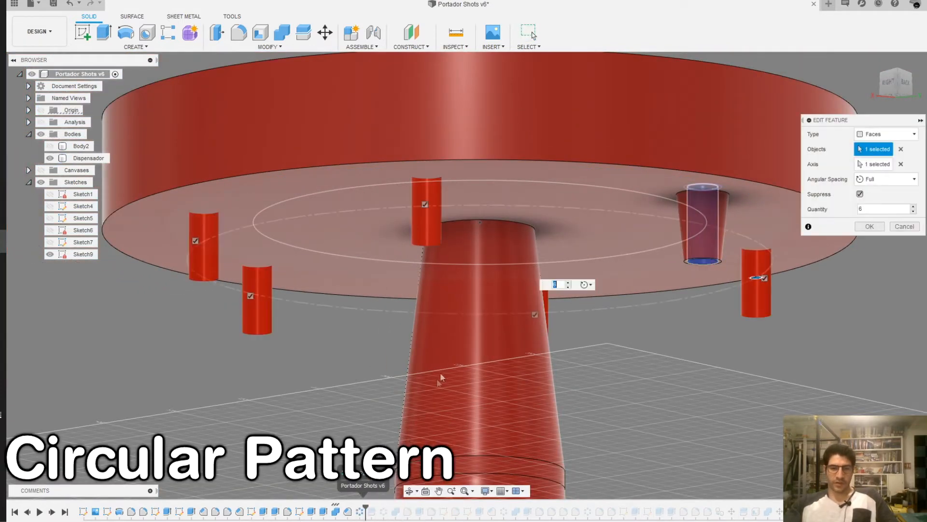
scroll(464, 343, "down", 2)
middle_click_drag(486, 303, 507, 255)
scroll(497, 314, "down", 1)
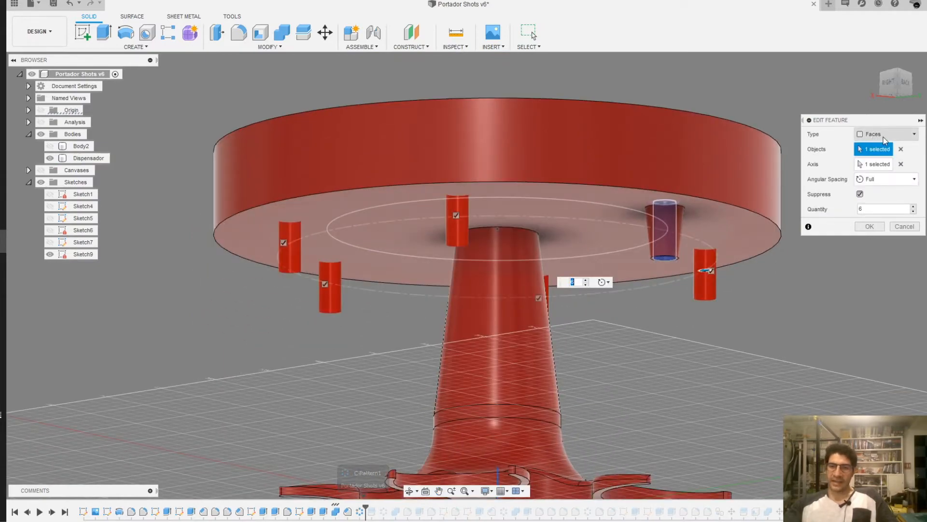
middle_click_drag(646, 149, 773, 434, "shift")
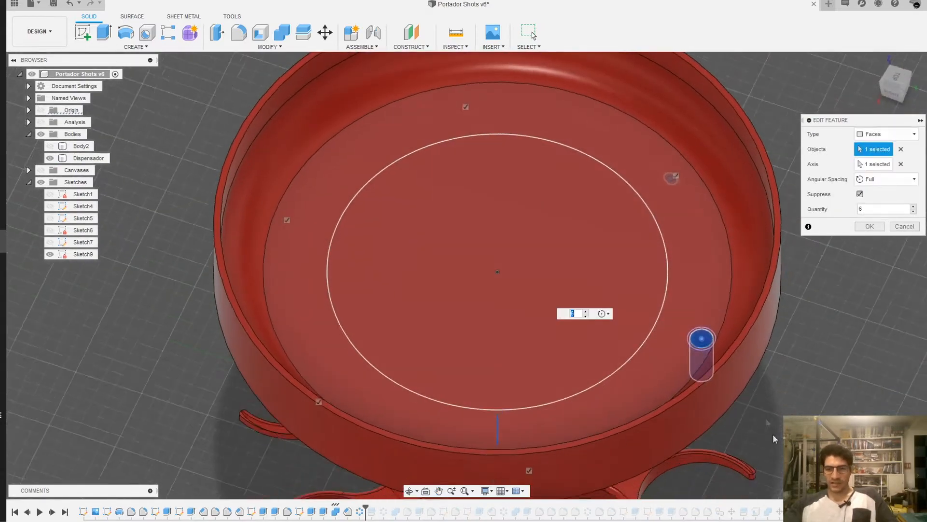
scroll(715, 334, "up", 5)
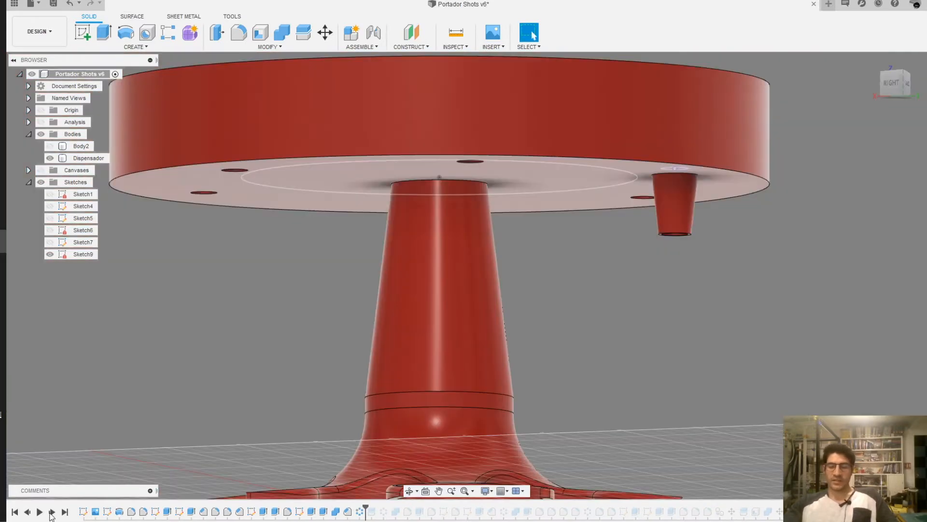
Advance the design history to the body split under the disc, review its settings, and cancel the edit
left_click(51, 515)
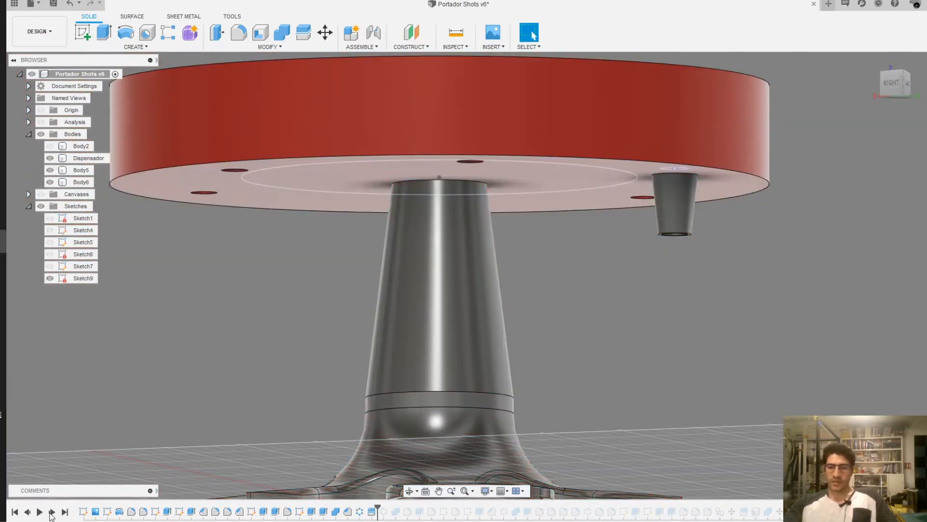
right_click(373, 510)
left_click(400, 424)
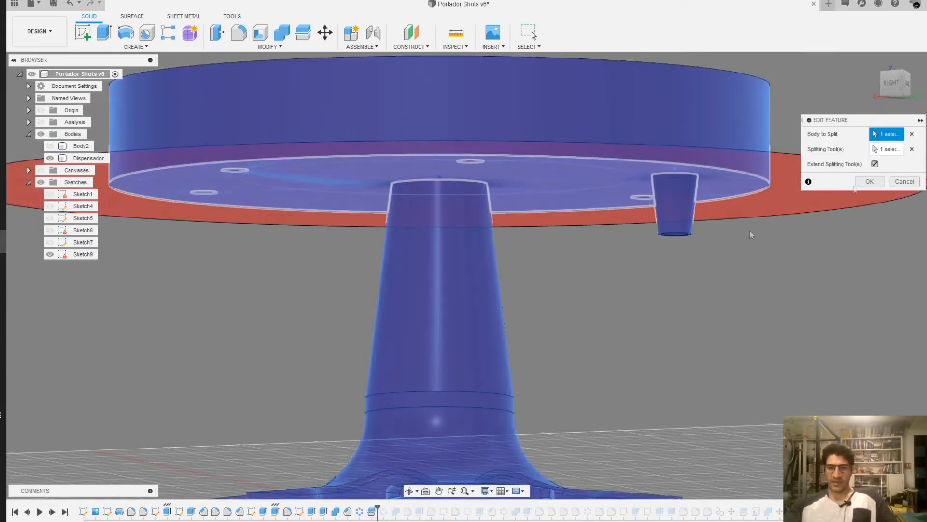
left_click(904, 180)
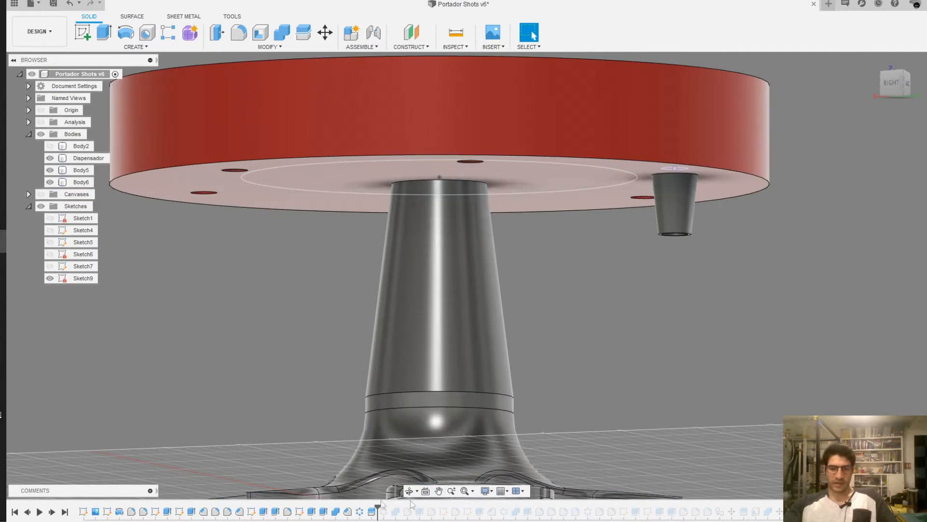
Advance the design history to the circular pattern of the split-off outlet tube and view the disc from above
left_click(52, 513)
middle_click_drag(358, 257, 476, 251)
middle_click_drag(635, 250, 629, 241)
middle_click_drag(708, 270, 636, 339, "shift")
scroll(635, 340, "down", 5)
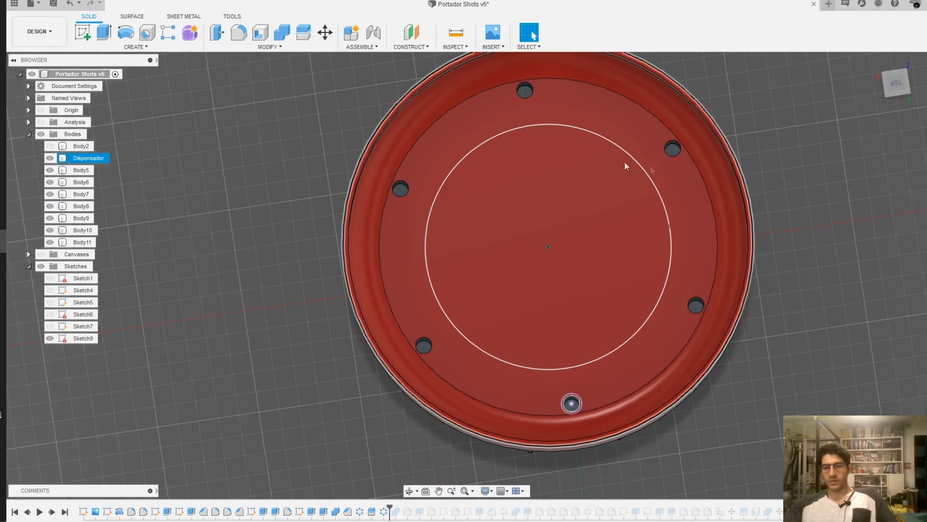
Advance the design history to the feature combining all bodies into Dispensador and inspect the outlet tubes from below
left_click(52, 511)
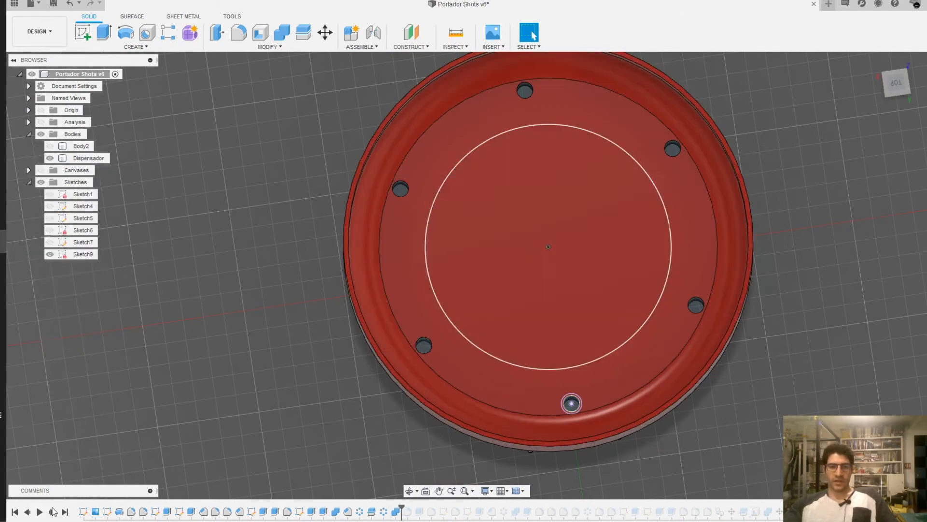
middle_click_drag(313, 409, 382, 299, "shift")
scroll(499, 223, "up", 3)
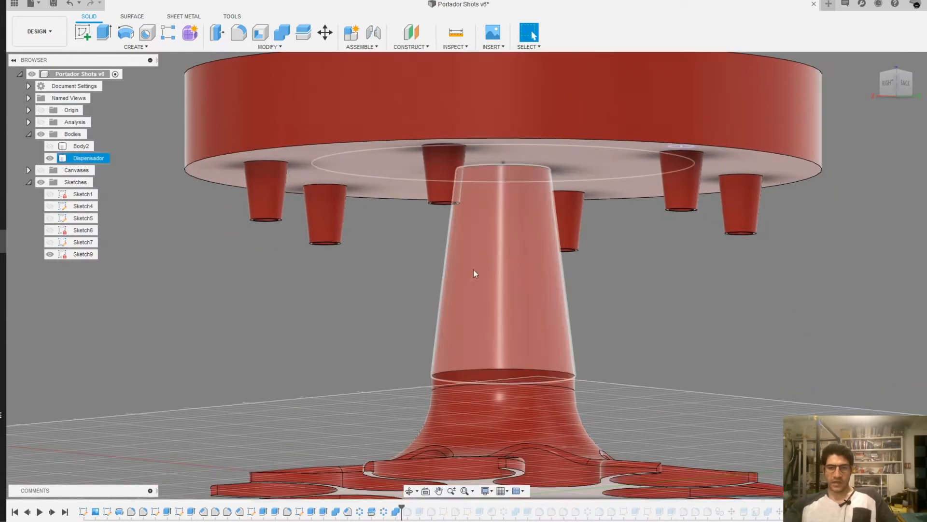
left_click(71, 158)
left_click(220, 302)
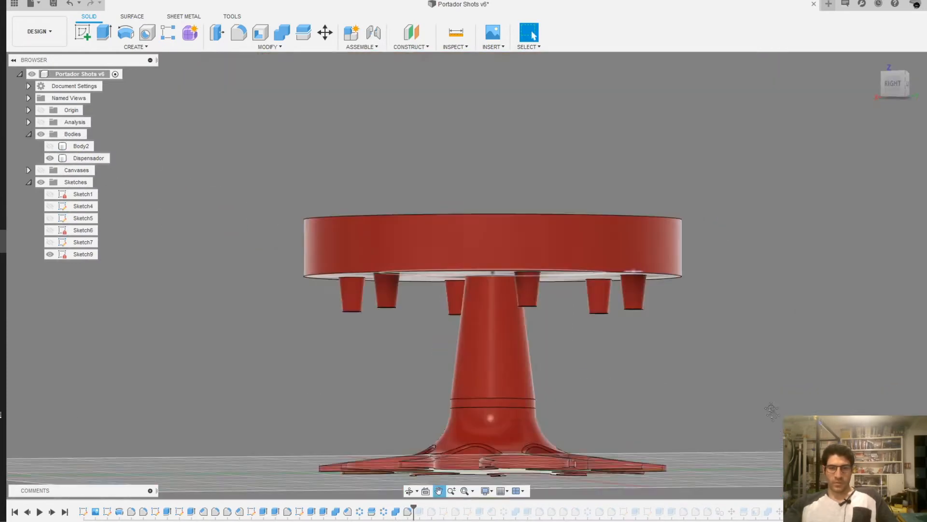
Examine the fillets around the outlet holes in the disc's floor from above
middle_click_drag(772, 408, 765, 375)
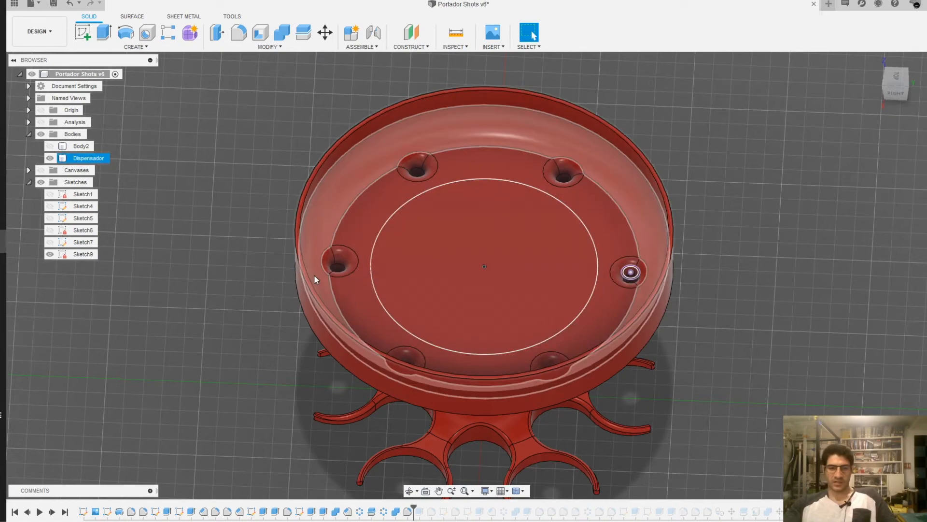
scroll(331, 266, "up", 5)
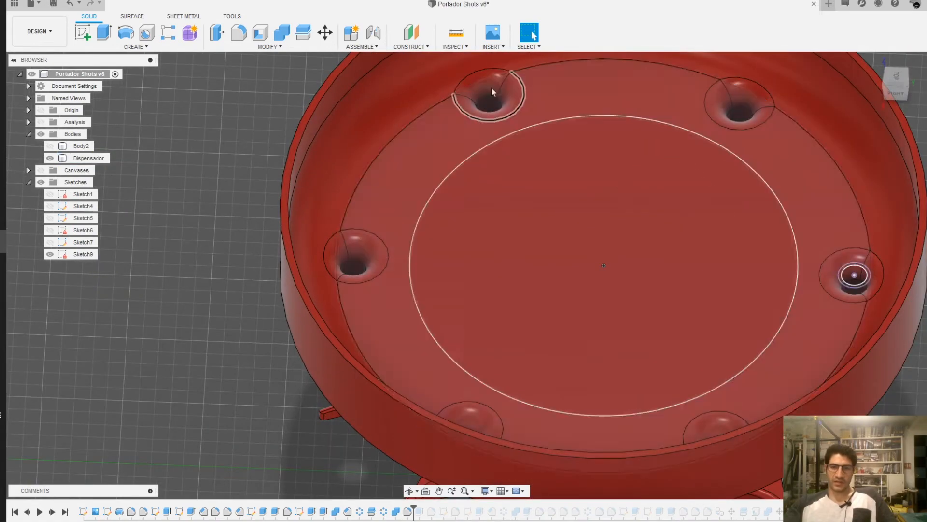
scroll(783, 308, "down", 2)
Advance the design history through the disc's raised centre and its fillets to Sketch11, viewing the interior from above
key("Right")
mouse_move(917, 364)
middle_mouse_down()
mouse_move(839, 359)
mouse_move(745, 378)
middle_mouse_up()
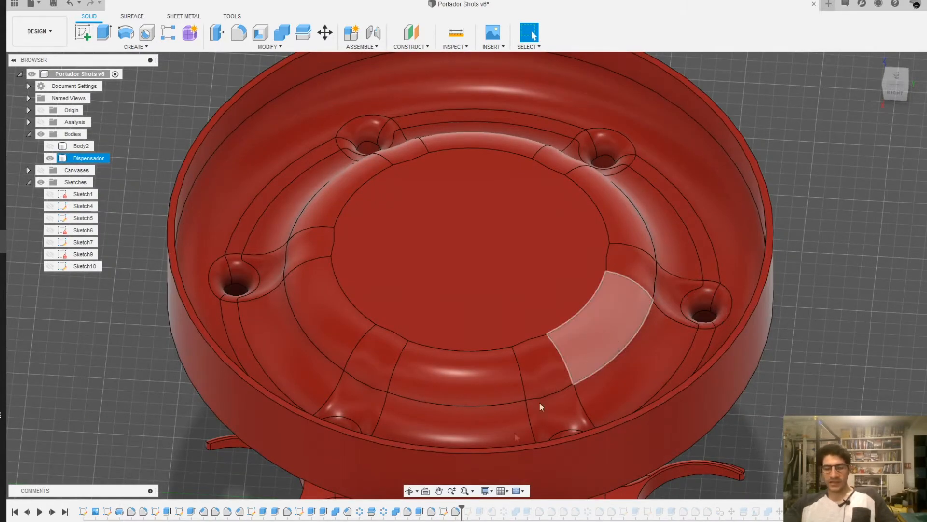
left_click(455, 512)
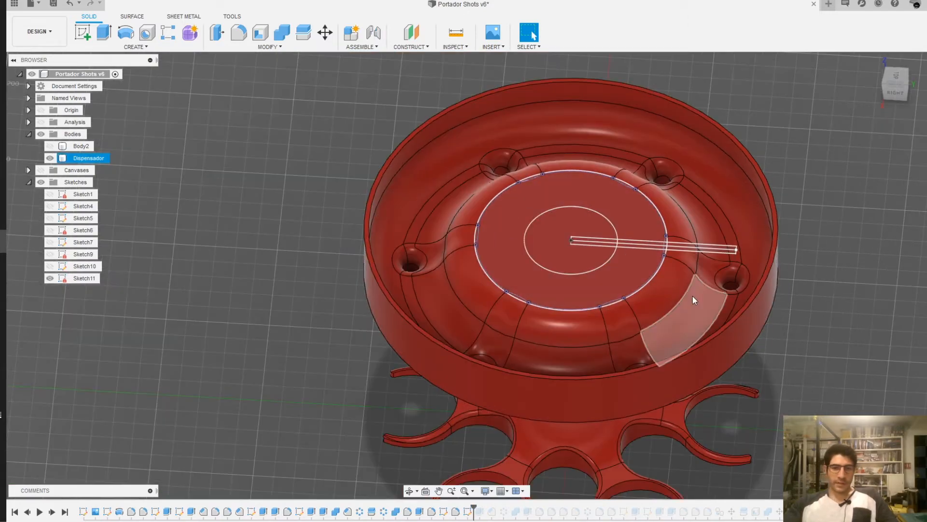
Advance the design history from Sketch11 through the extruded channel bar and its chamfer, inspecting the bar beside the outlet hole
scroll(771, 292, "up", 5)
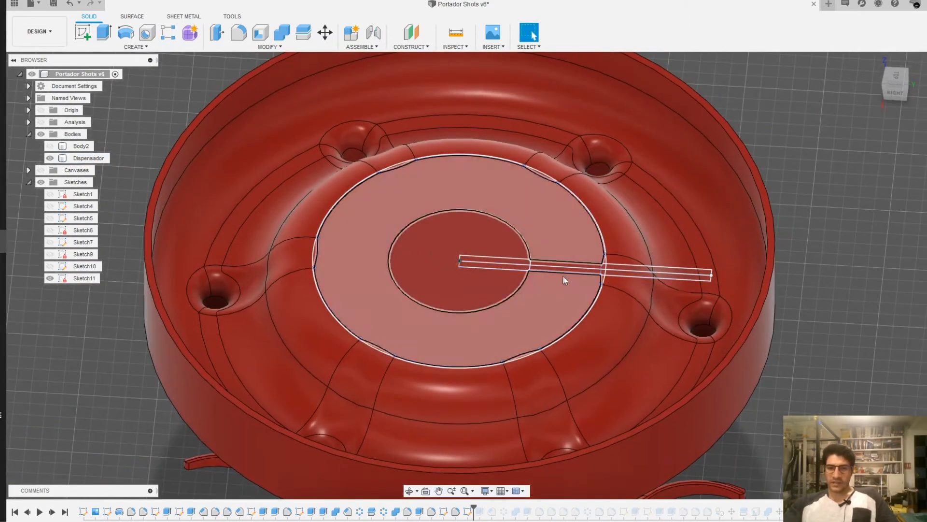
scroll(476, 247, "up", 3)
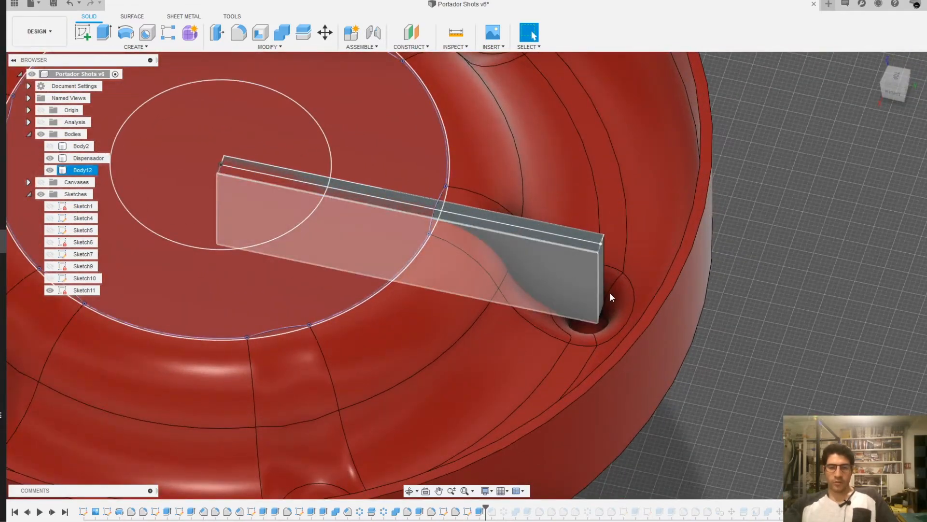
scroll(608, 297, "down", 5)
scroll(835, 349, "down", 1)
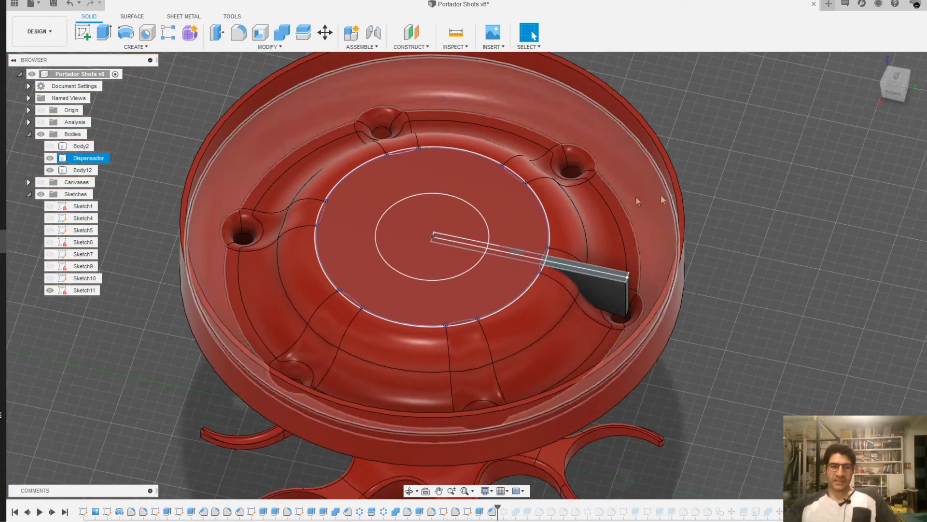
scroll(531, 194, "down", 2)
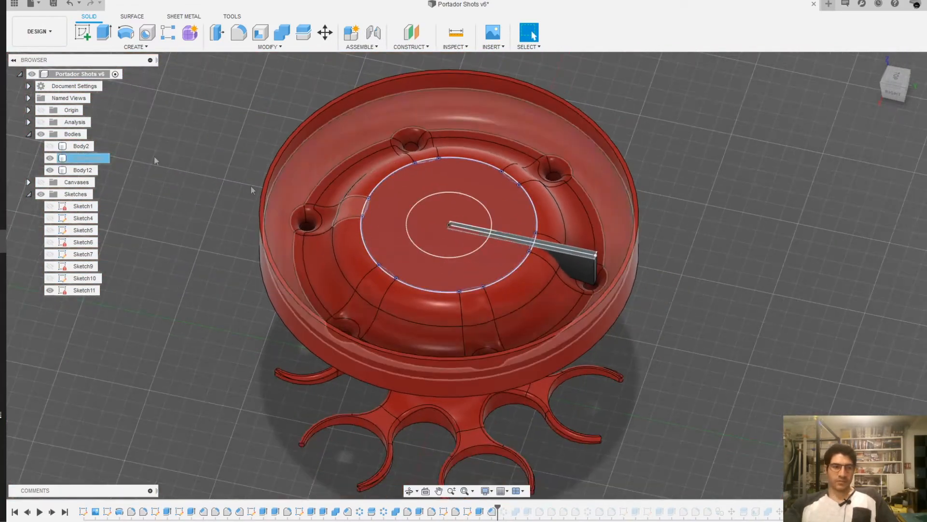
Show the Section1 analysis through the disc and column, open its settings and accept them as they are
left_click(39, 123)
mouse_move(387, 278)
middle_mouse_down("shift")
mouse_move(449, 245)
mouse_move(416, 271)
middle_mouse_up("shift")
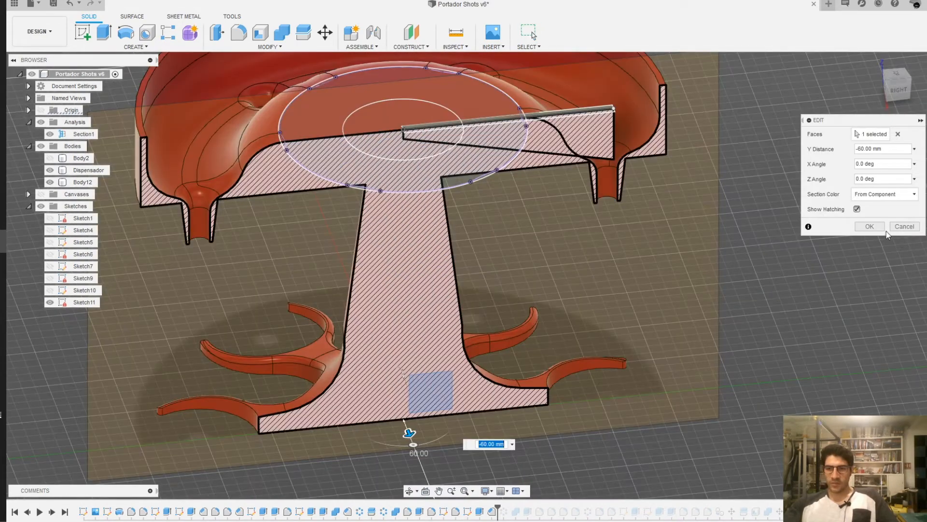
left_click(873, 227)
scroll(647, 205, "down", 3)
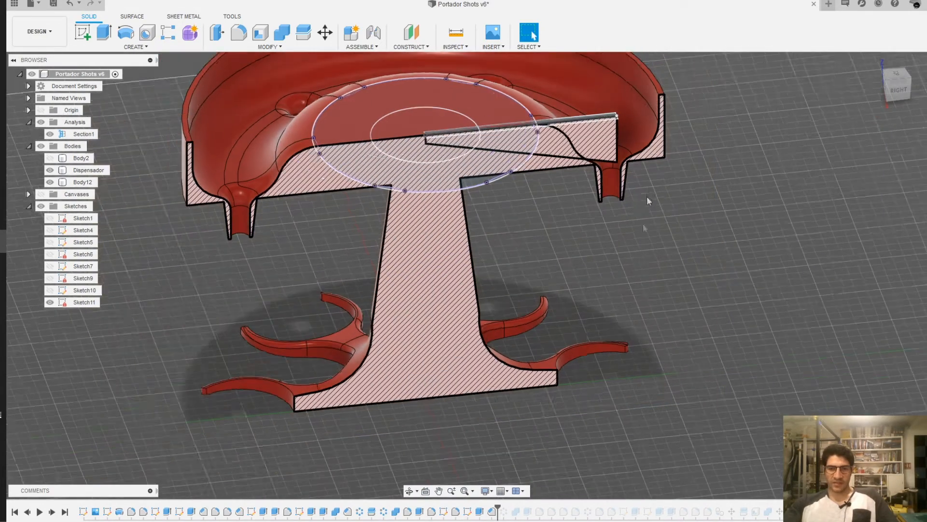
Open the bar's two-distance chamfer for editing and hide the Dispensador body to examine the resulting wedge
right_click(493, 513)
left_click(527, 427)
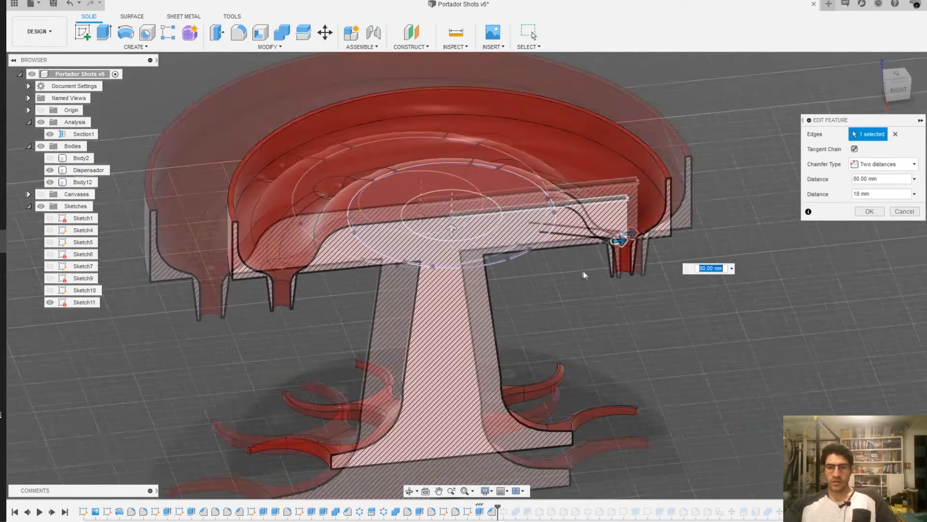
scroll(584, 271, "up", 4)
middle_click_drag(564, 299, 546, 271, "shift")
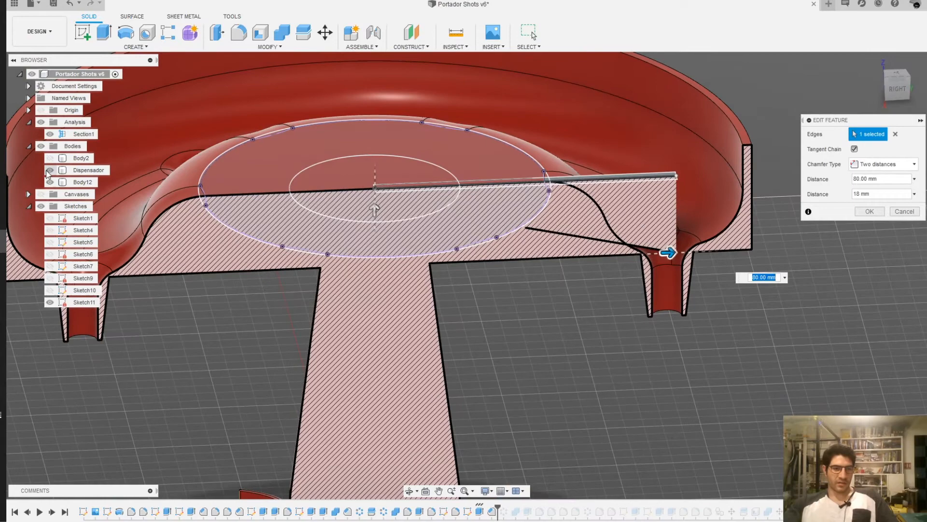
left_click(50, 171)
middle_click_drag(613, 286, 629, 320)
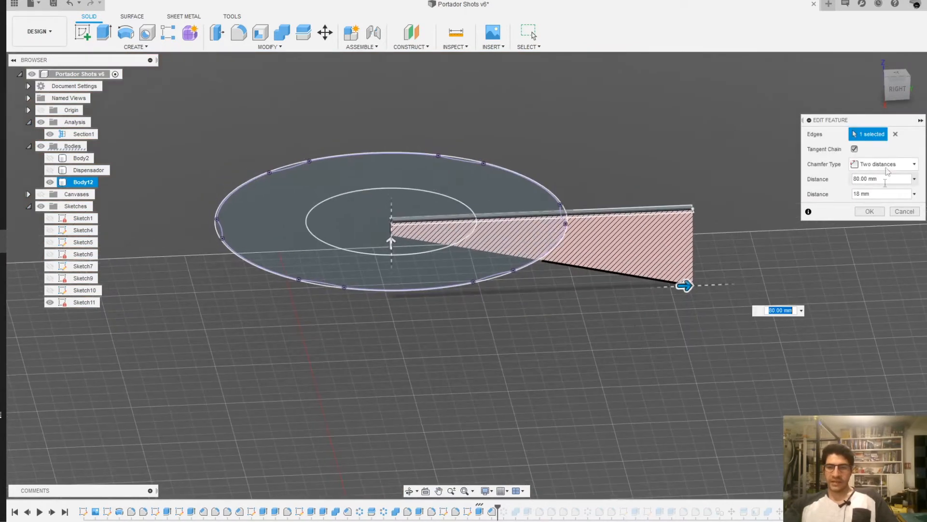
left_click(898, 88)
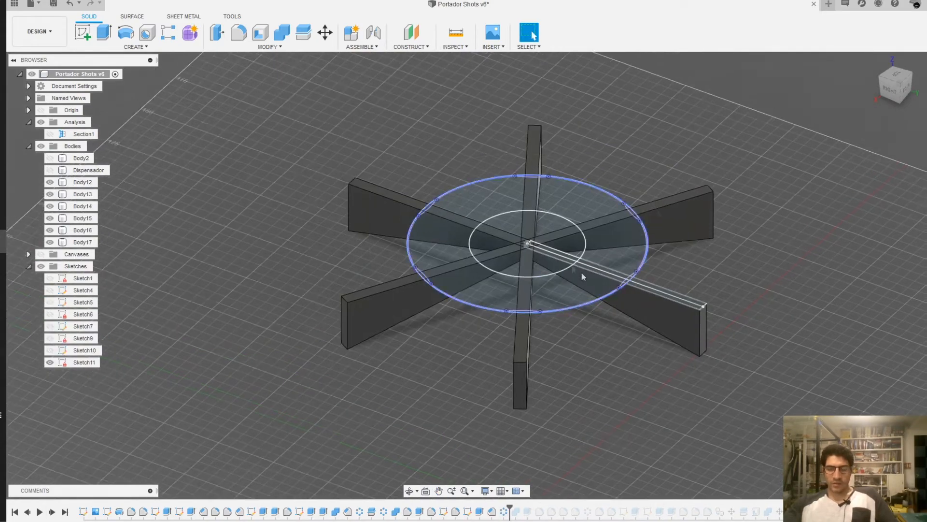
Advance the design history past the wedges' circular pattern to the combine cut and show the Dispensador body to view the channels
scroll(581, 272, "up", 3)
scroll(629, 317, "down", 2)
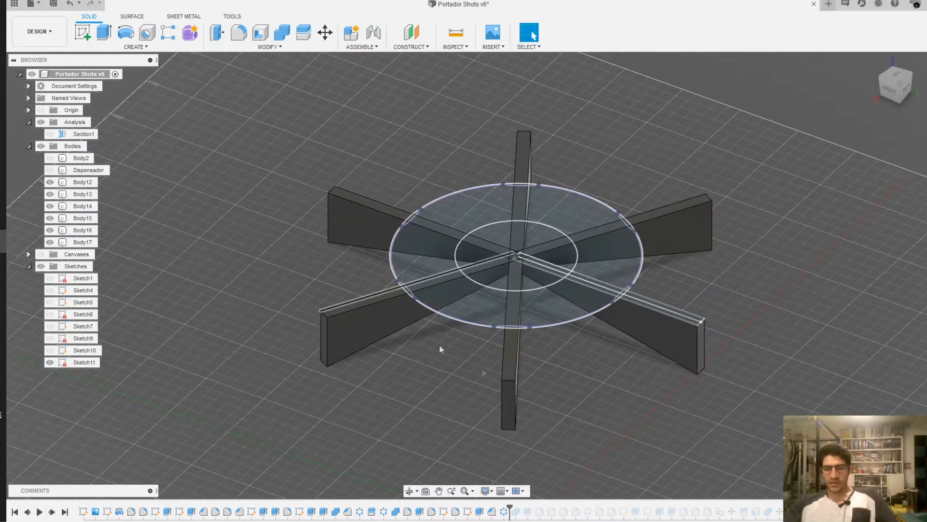
scroll(483, 259, "up", 2)
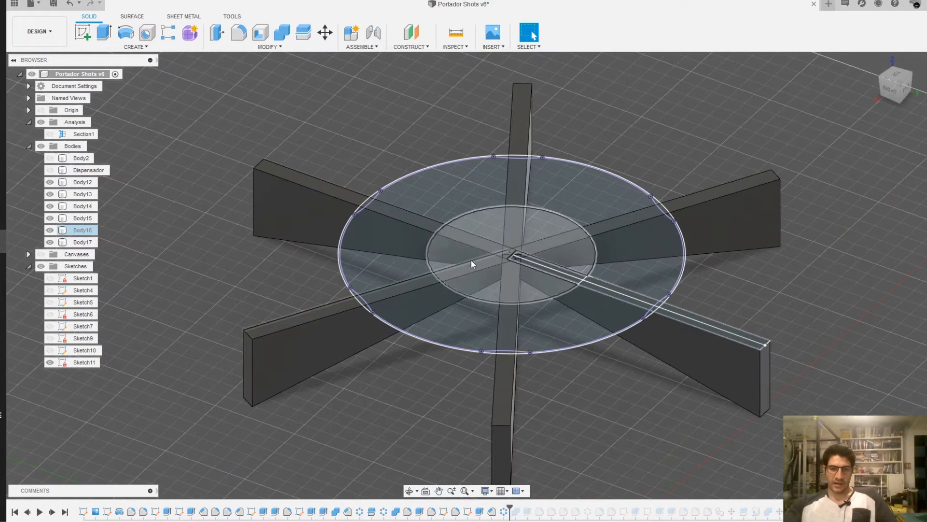
left_click(51, 511)
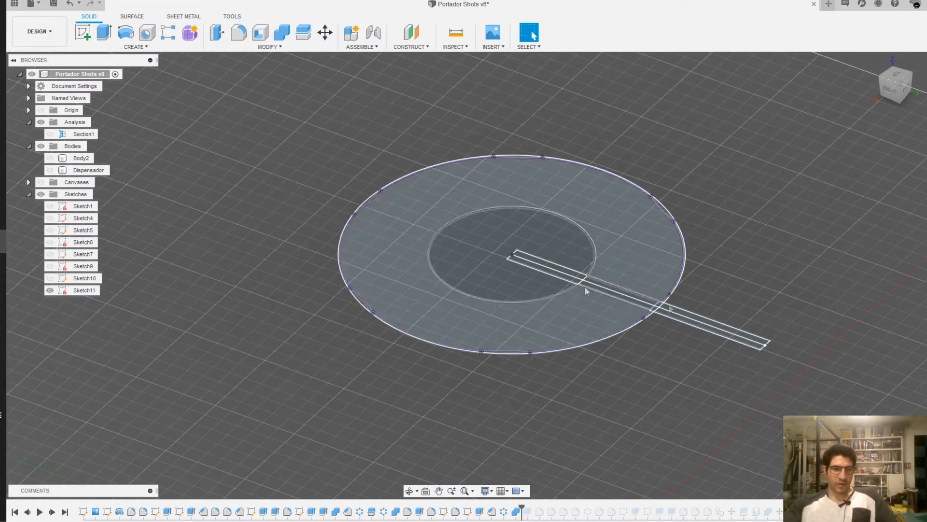
left_click(49, 170)
scroll(441, 244, "down", 3)
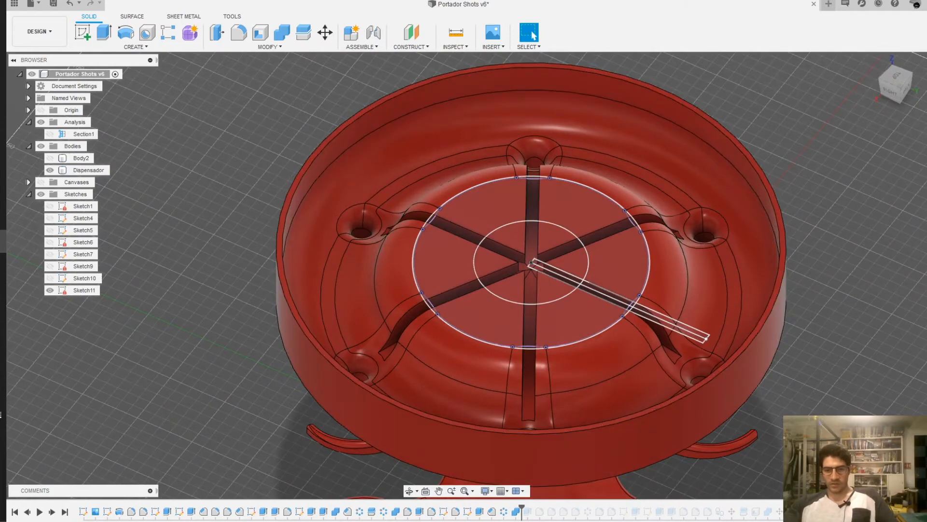
scroll(528, 239, "up", 2)
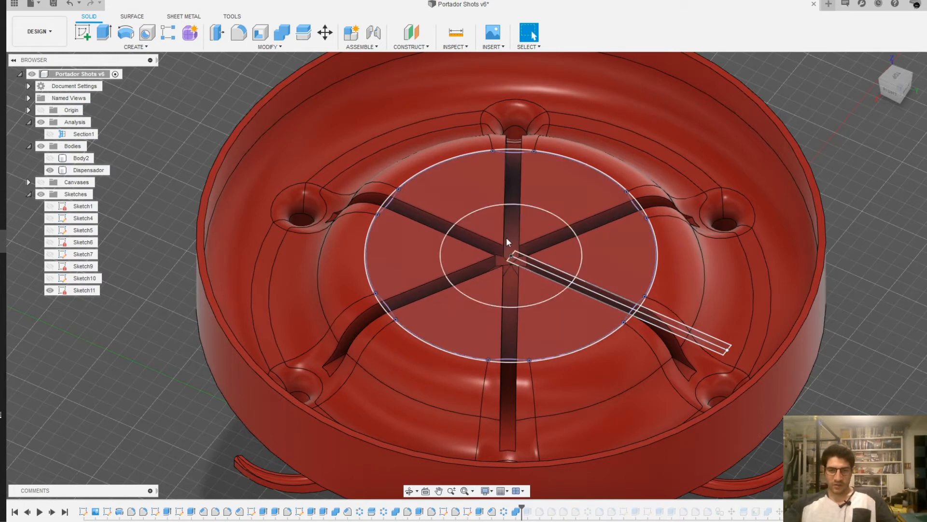
Point out Sketch11's inner circle and advance the design history to the round recess cut in the disc's centre
left_click(511, 220)
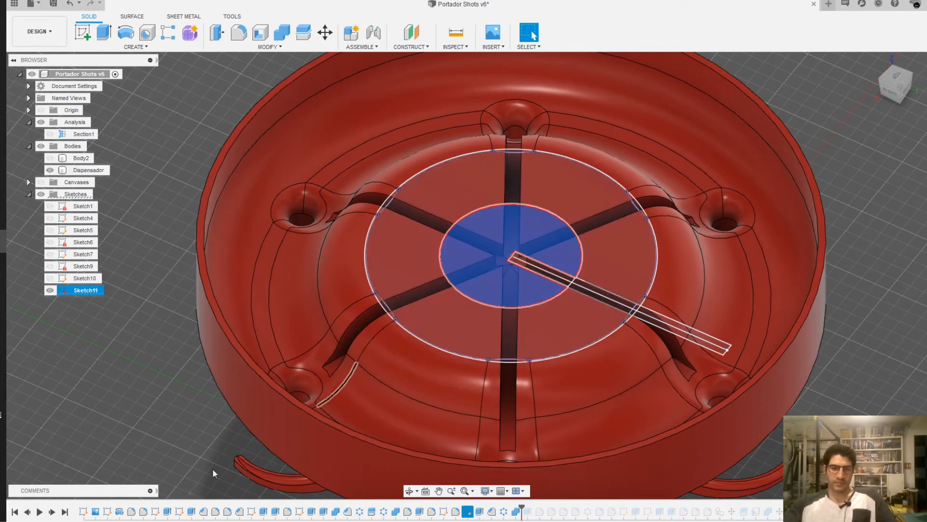
left_click(53, 511)
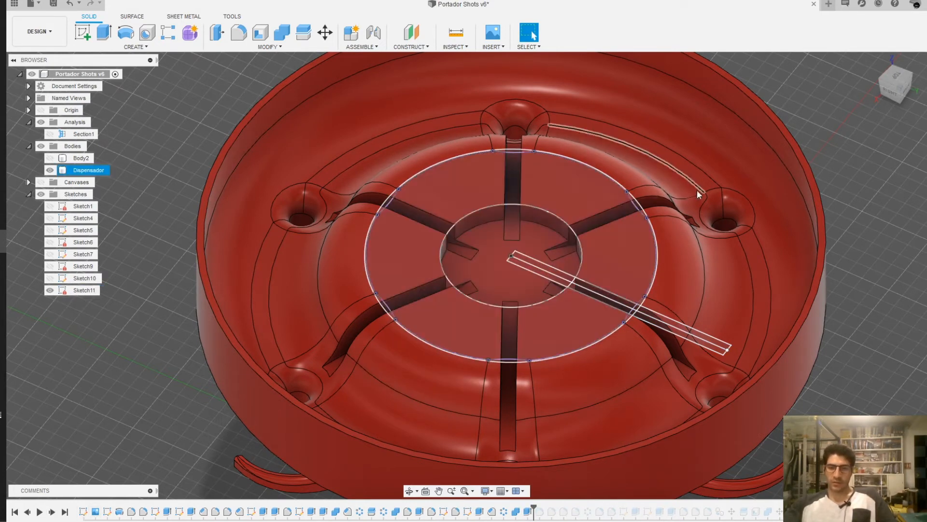
scroll(475, 252, "up", 2)
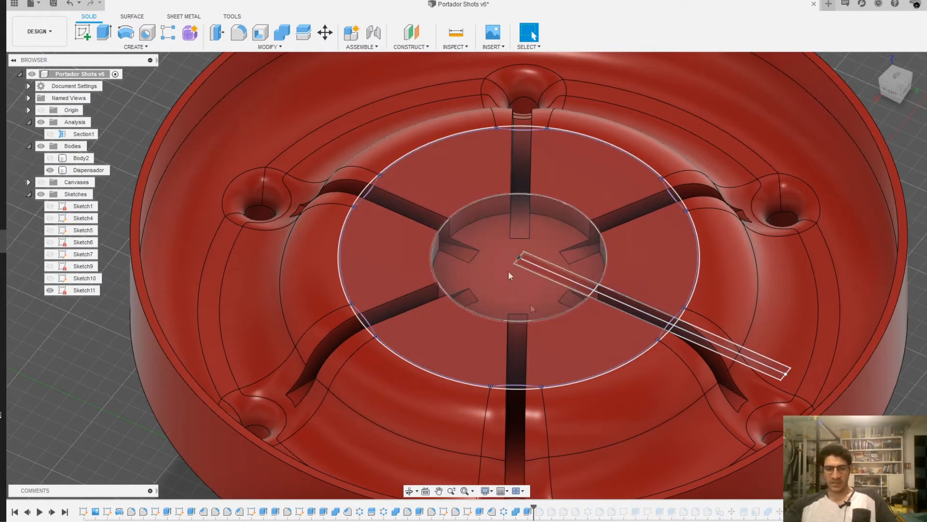
middle_click_drag(541, 261, 491, 268)
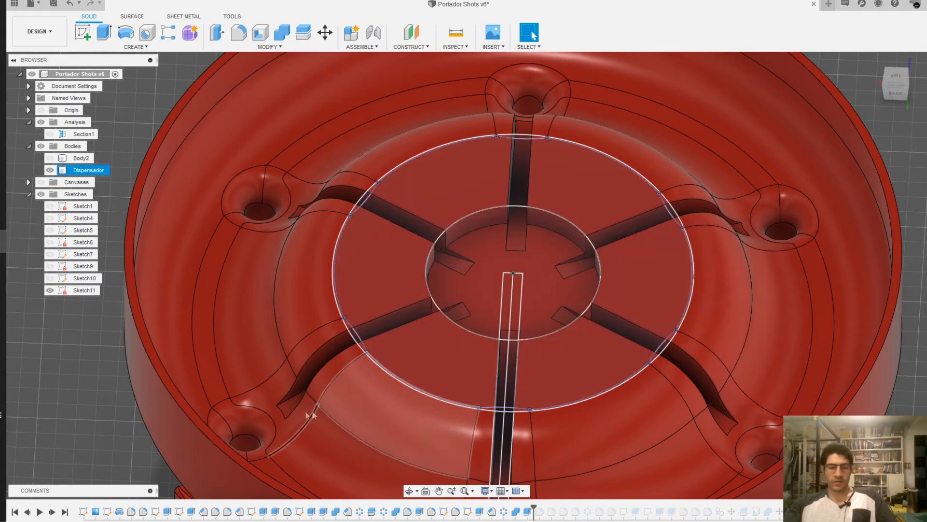
Advance the design history through the fillets on the channels and central recess, viewing them from above
left_click(63, 513)
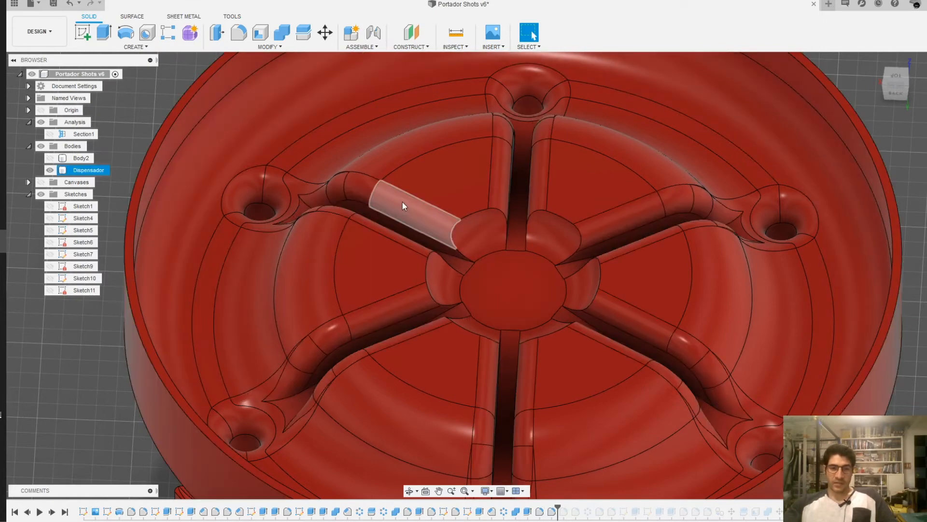
scroll(479, 231, "up", 2)
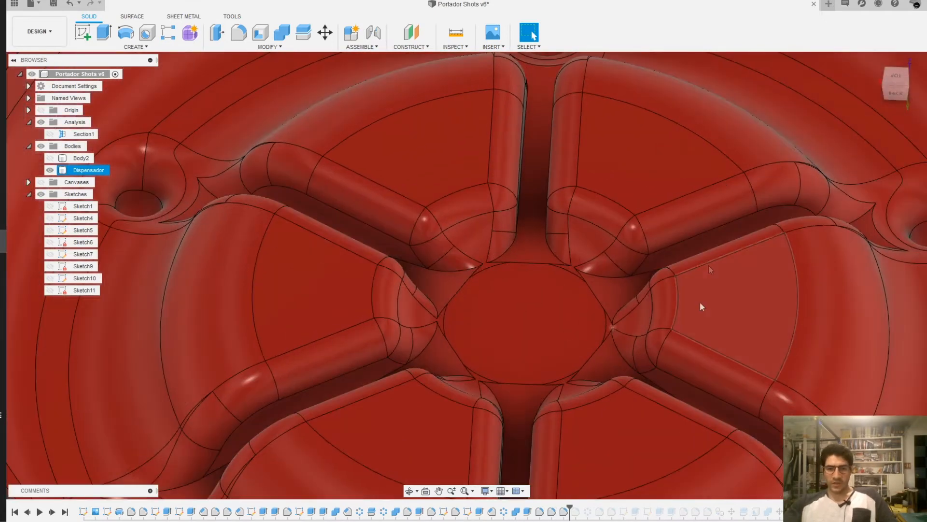
scroll(561, 264, "down", 3)
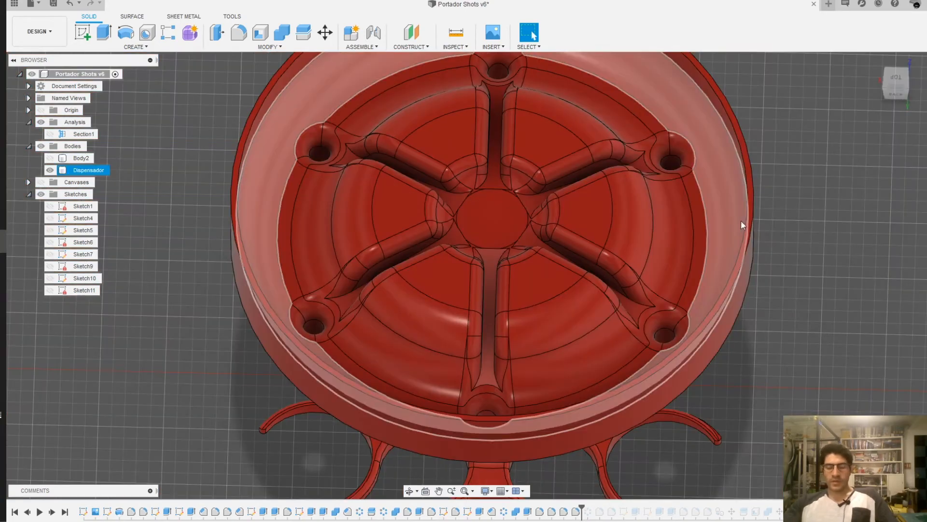
Examine from below the fillet joining one outlet tube to the disc's underside
middle_click_drag(743, 225, 766, 254)
middle_click_drag(697, 333, 670, 316, "shift")
middle_click_drag(787, 369, 664, 167, "shift")
scroll(731, 379, "up", 3)
middle_click_drag(795, 455, 764, 412)
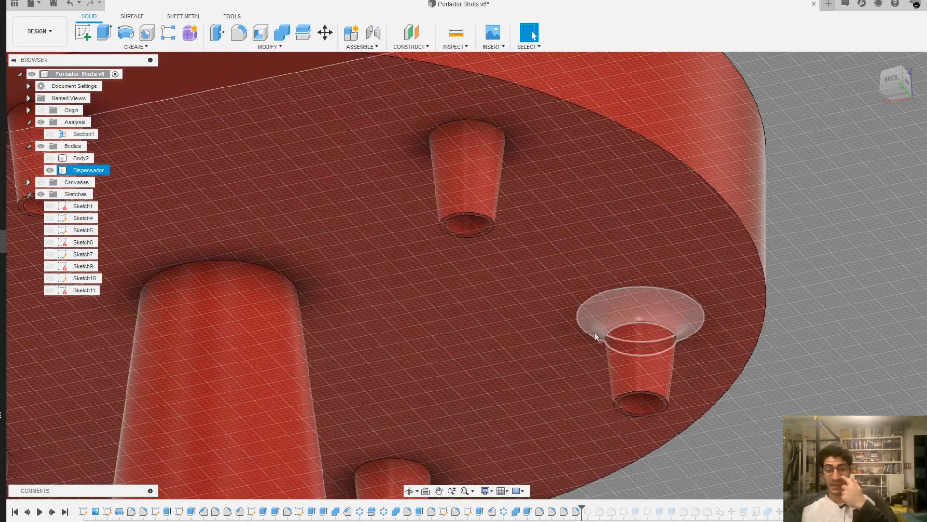
left_click(861, 351)
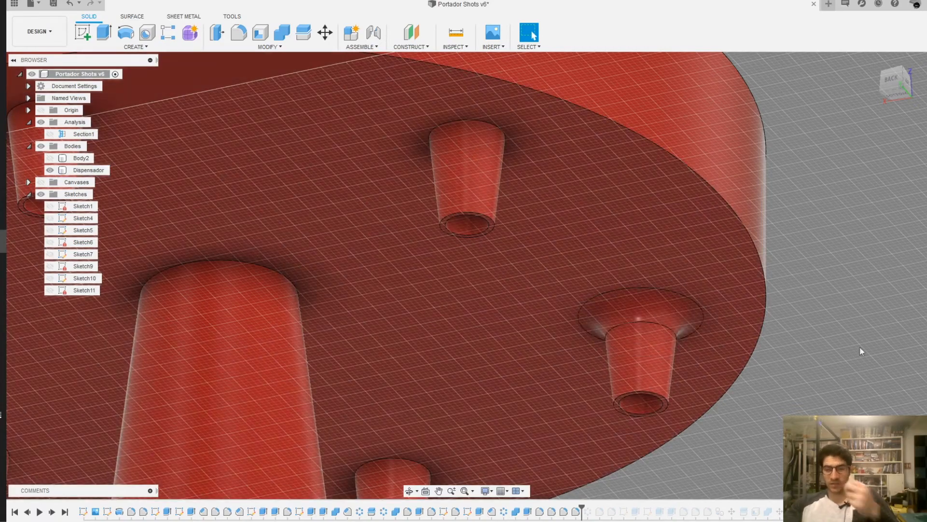
left_click(623, 392)
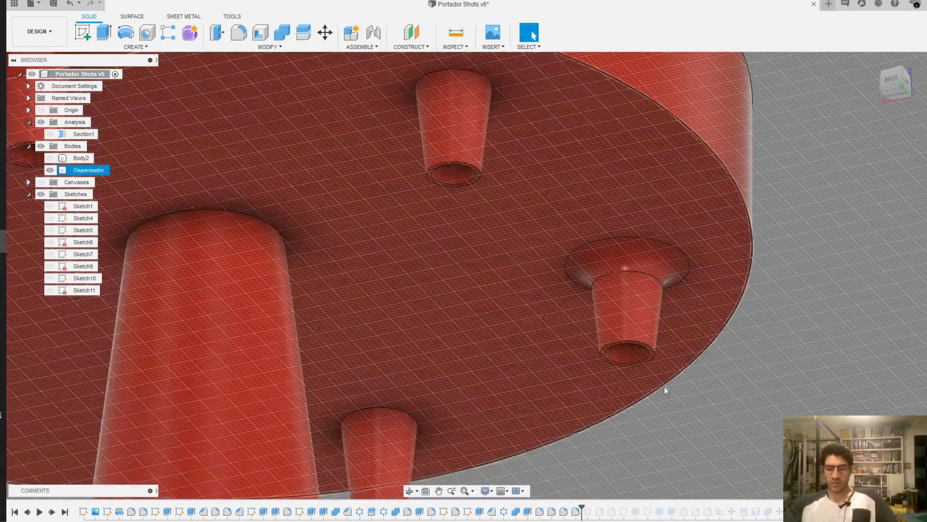
scroll(619, 354, "up", 3)
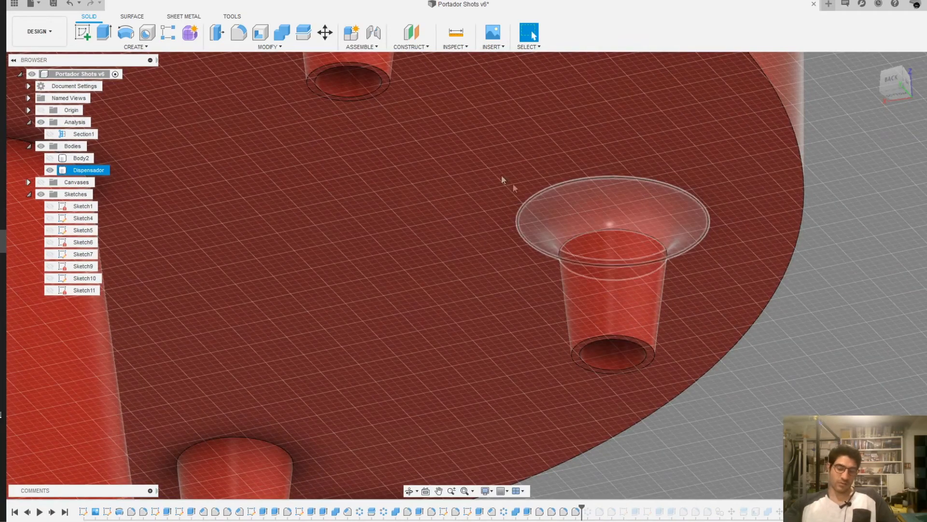
Advance the design history through the tube fillet's circular pattern and the column's top fillet to Sketch12, viewing it from above
scroll(692, 291, "down", 5)
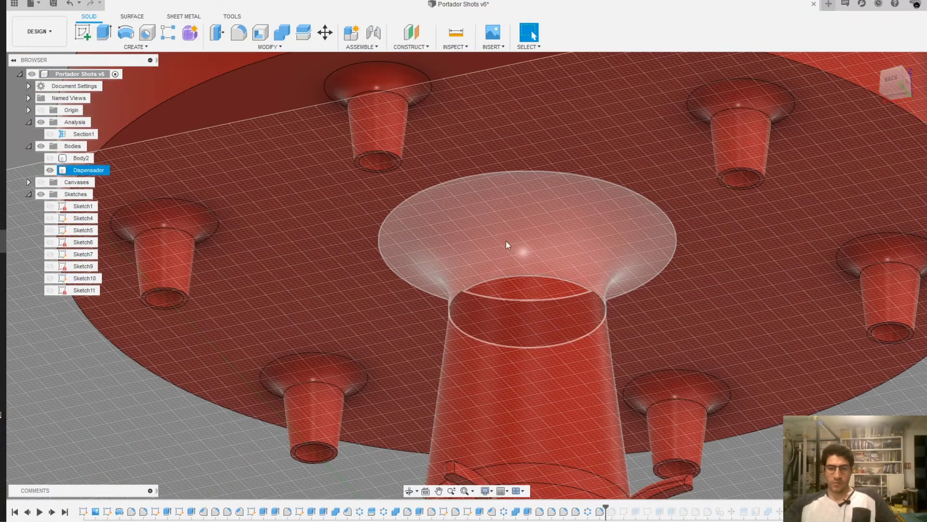
scroll(510, 234, "down", 2)
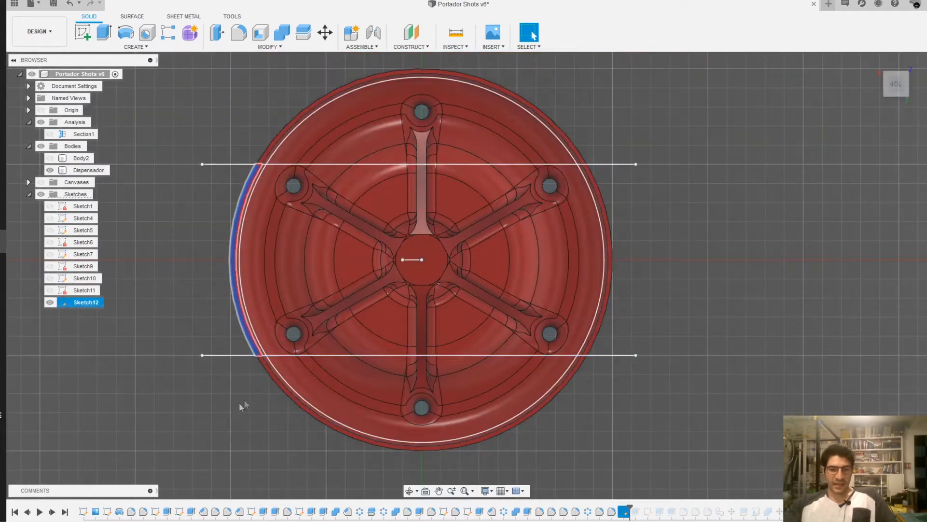
left_click(240, 407)
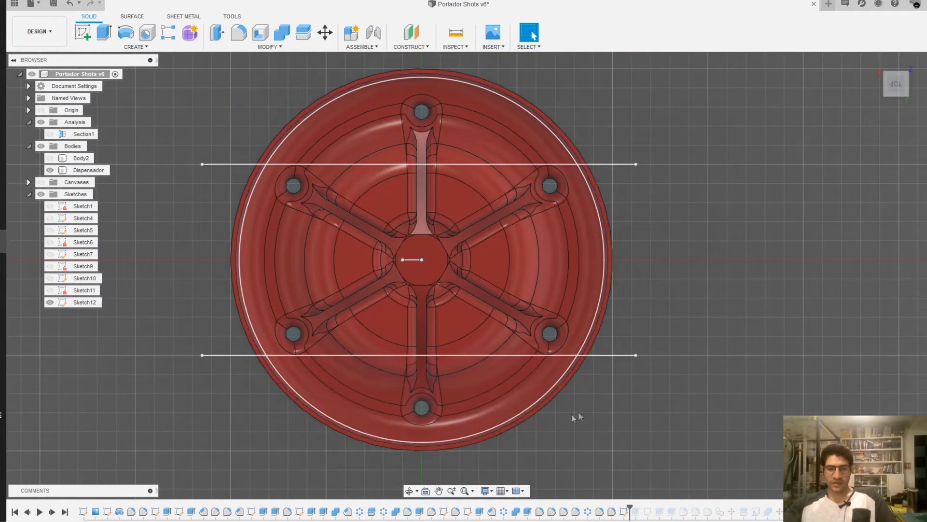
Examine Sketch12's narrow rim profile between the two horizontal lines, selecting it on one side of the disc and clearing the selection
scroll(605, 289, "up", 6)
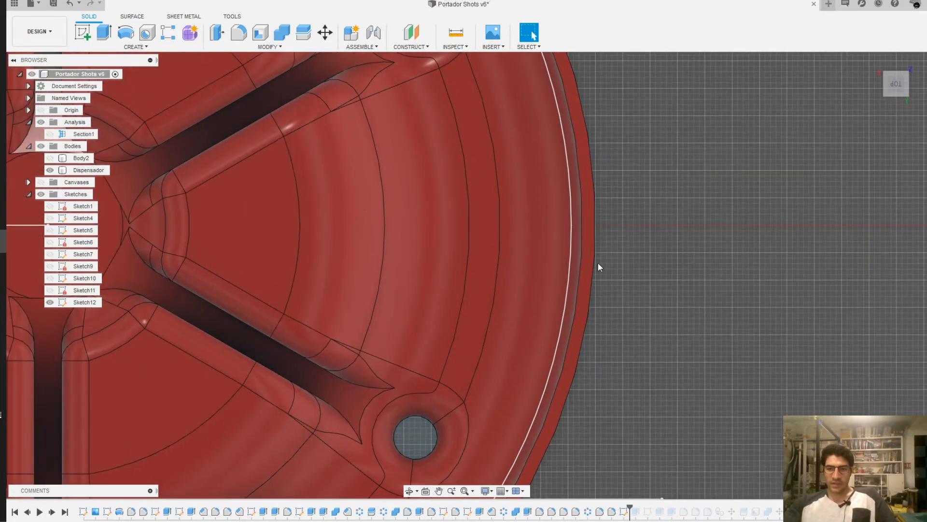
left_click(592, 266)
scroll(606, 273, "down", 5)
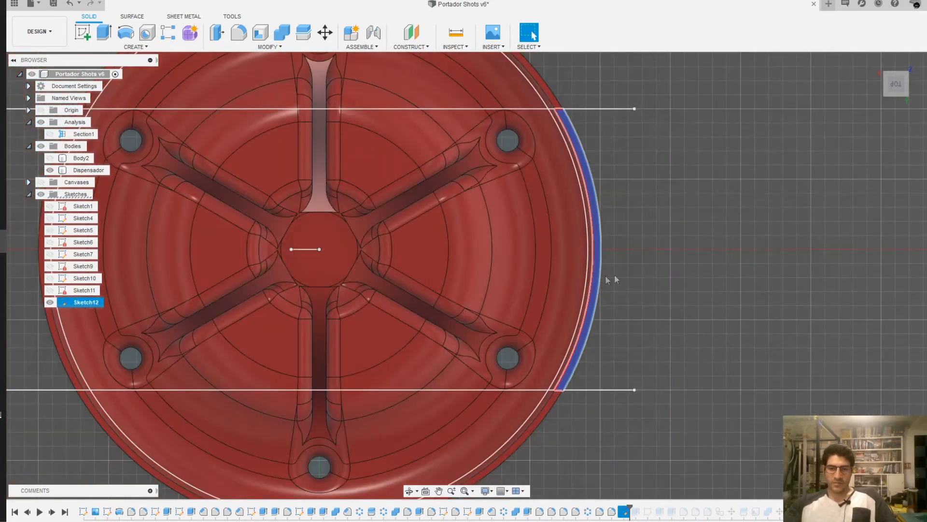
middle_click_drag(346, 262, 439, 270)
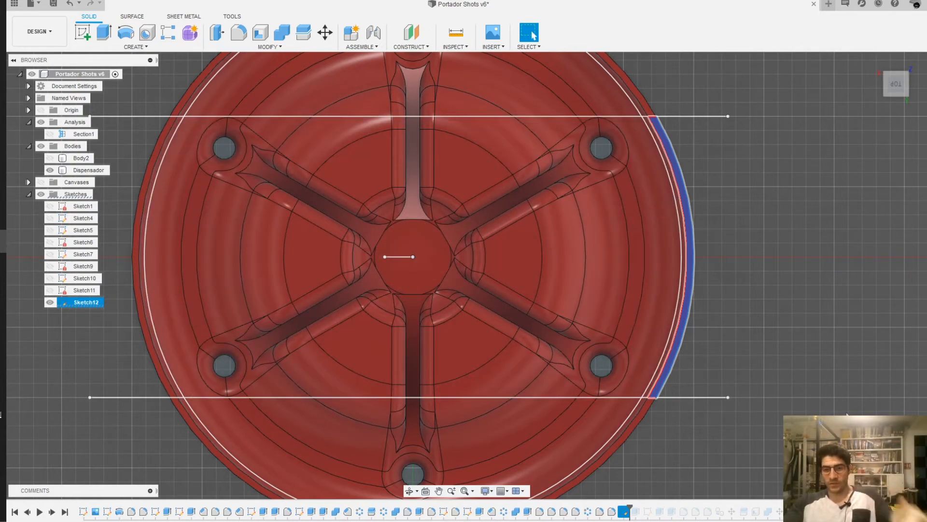
left_click(713, 181)
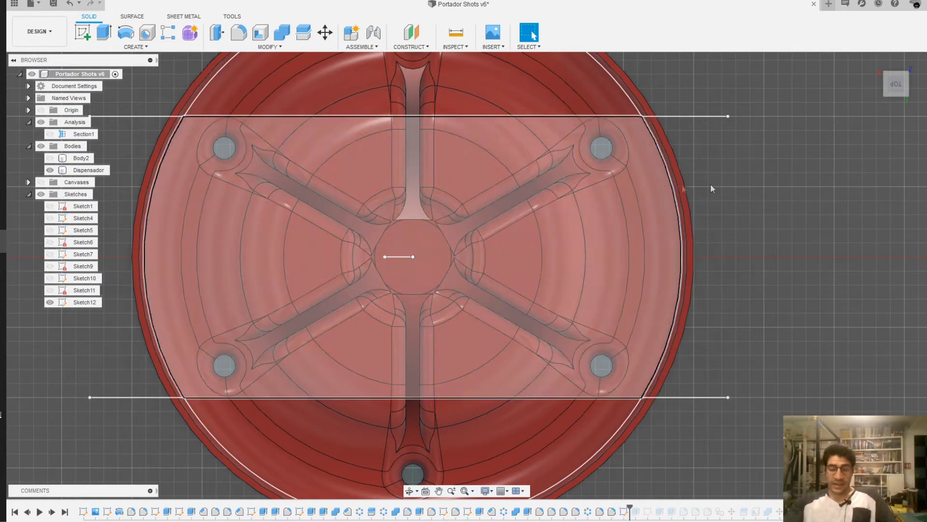
scroll(722, 169, "up", 3)
scroll(657, 165, "up", 2)
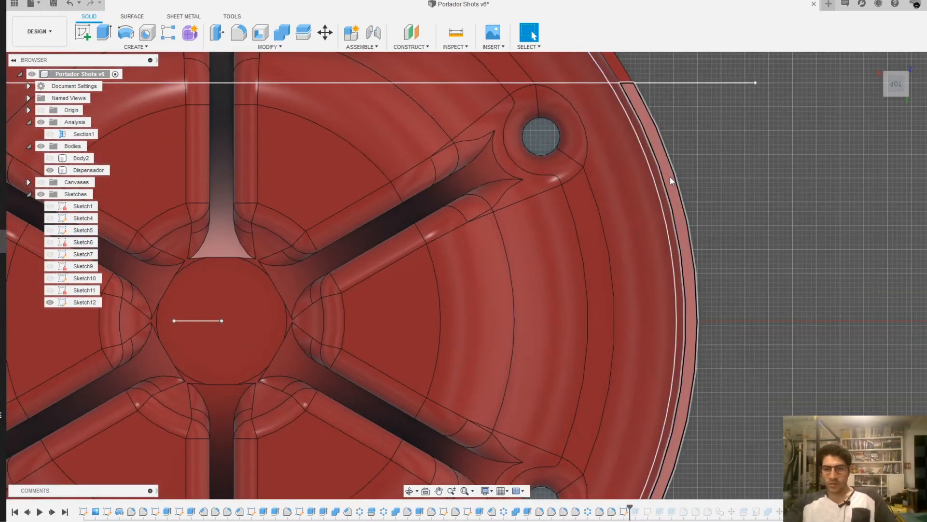
scroll(753, 201, "down", 2)
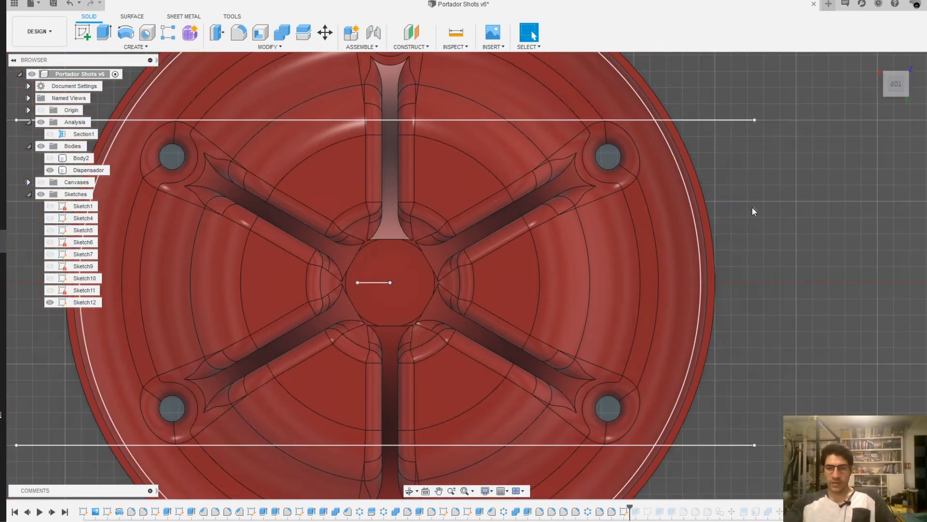
Advance the design history from Sketch12 to the extrusion of the two raised side walls and review its feature settings
scroll(732, 268, "down", 2)
scroll(755, 265, "up", 3)
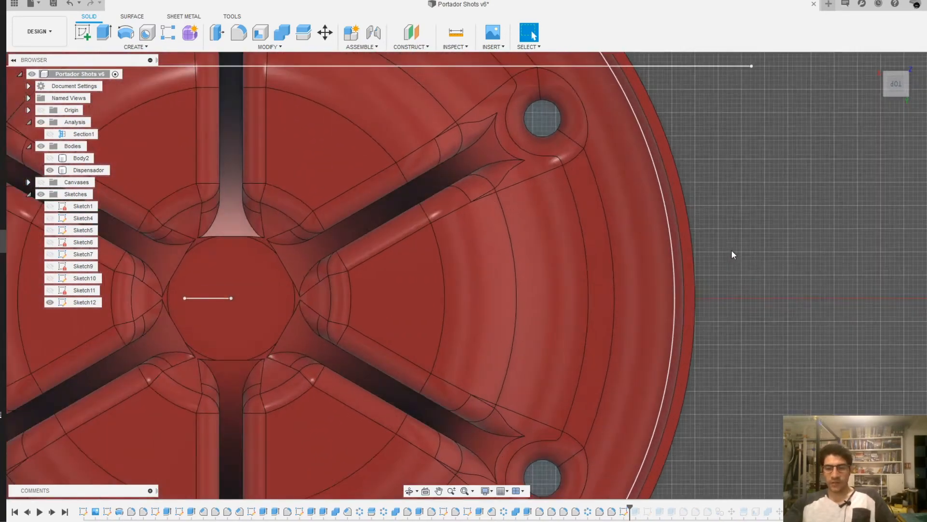
scroll(731, 250, "down", 2)
scroll(725, 251, "up", 2)
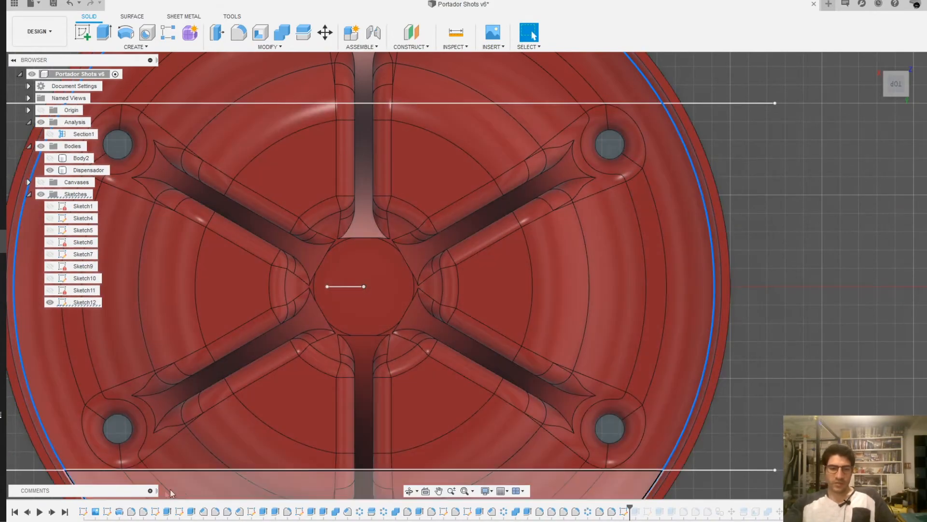
left_click(52, 512)
scroll(561, 306, "down", 3)
middle_click_drag(603, 361, 756, 262, "shift")
scroll(601, 233, "up", 4)
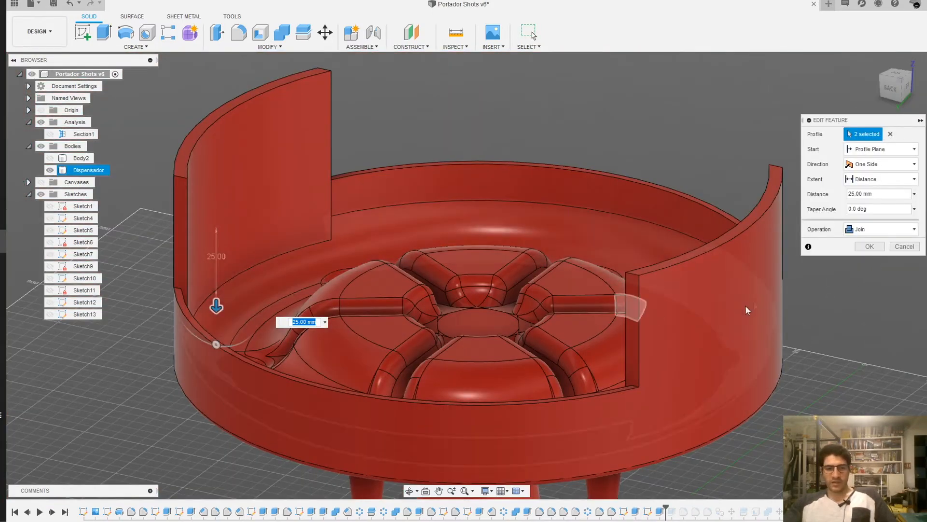
left_click(869, 247)
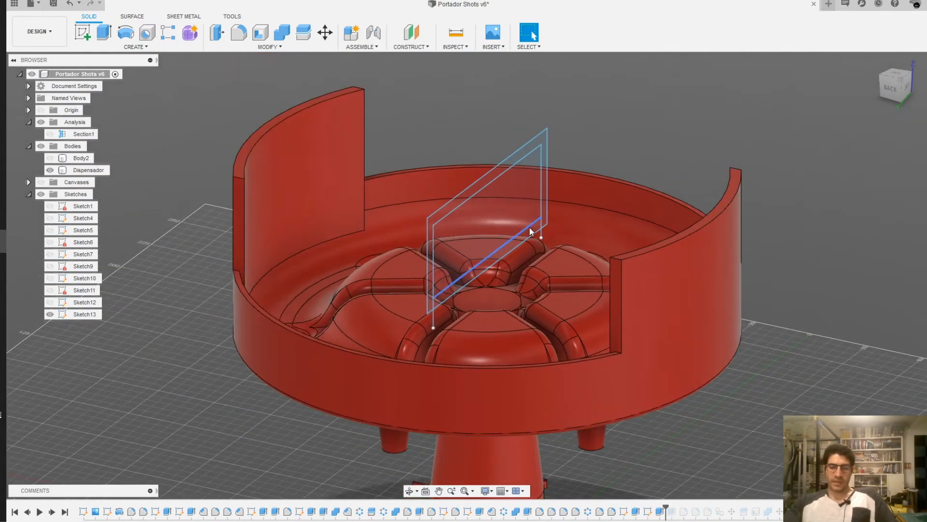
Review the settings of the symmetric cut from Sketch13 that opens the two side walls into handles, leaving without changes
right_click(672, 511)
left_click(699, 413)
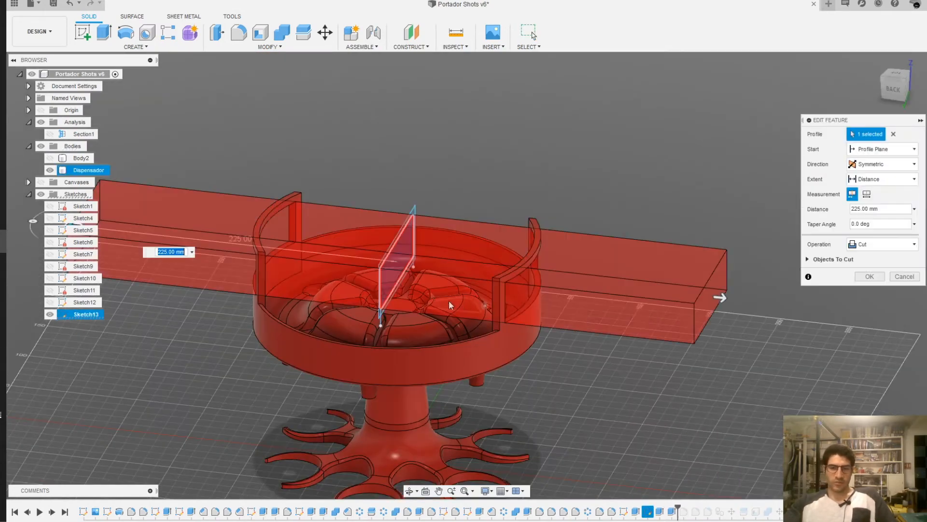
scroll(407, 282, "up", 5)
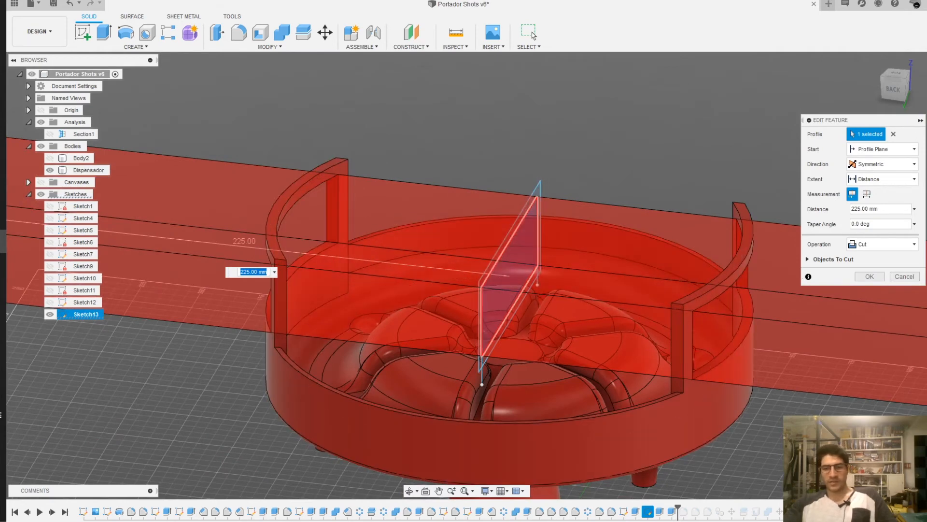
left_click(904, 276)
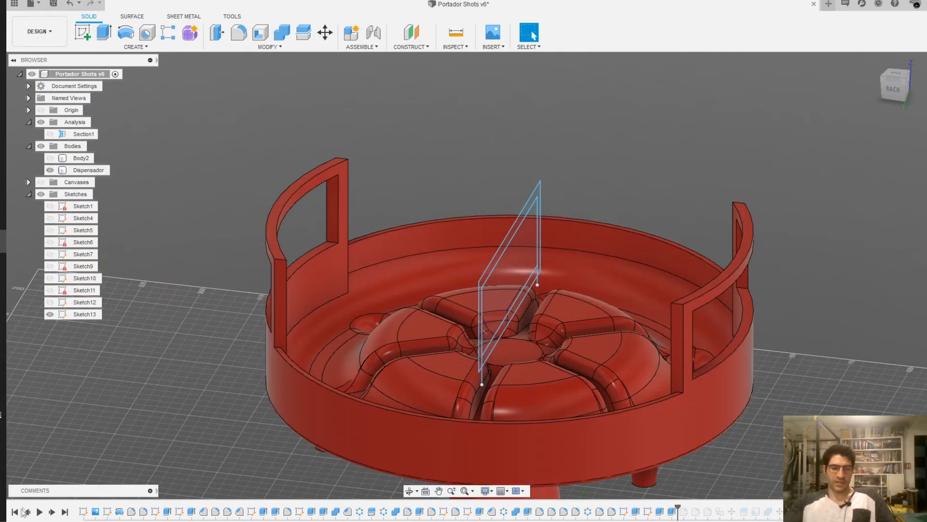
Advance the design history to the fillets in the handle openings and examine their rounded corners from several angles
left_click(50, 511)
scroll(580, 333, "up", 3)
middle_click_drag(759, 288, 585, 331)
mouse_move(586, 332)
middle_mouse_down("shift")
mouse_move(718, 250)
mouse_move(762, 297)
mouse_move(683, 233)
middle_mouse_up("shift")
scroll(595, 293, "up", 2)
scroll(661, 256, "down", 1)
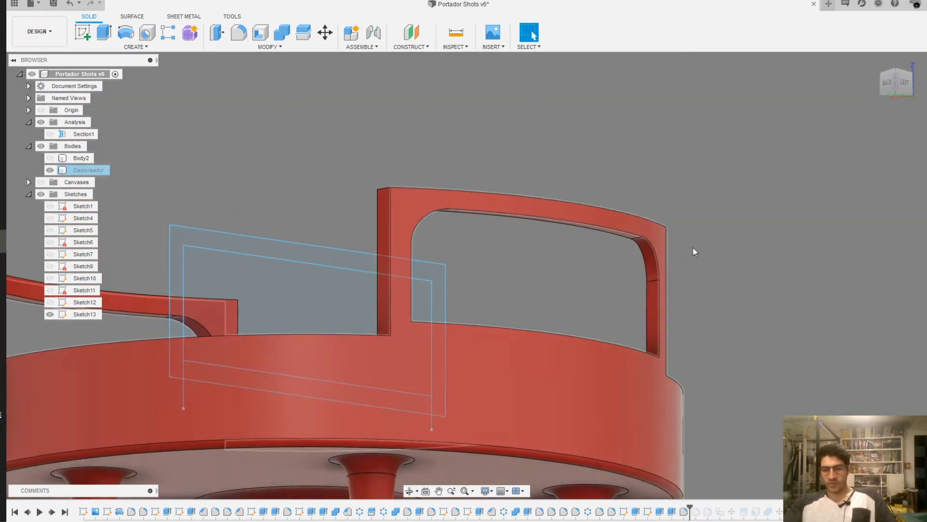
scroll(658, 279, "down", 2)
scroll(654, 268, "up", 1)
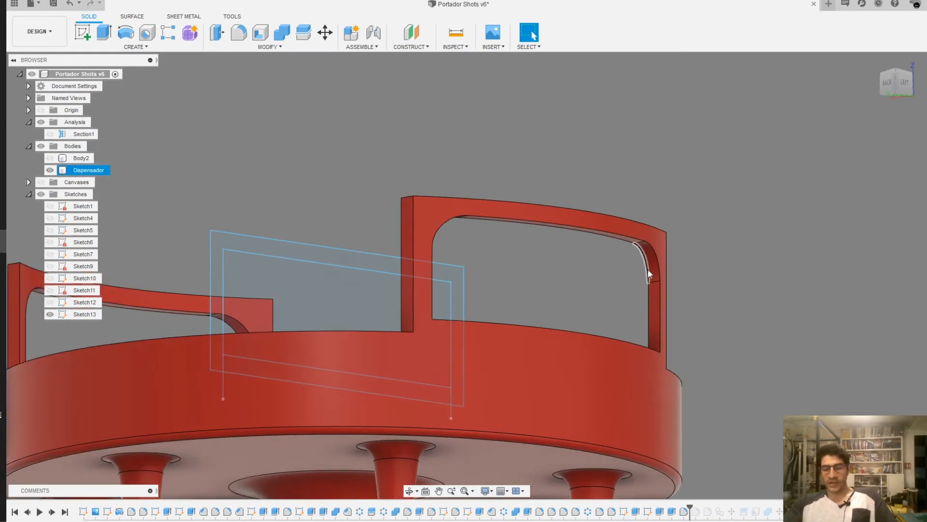
scroll(649, 268, "down", 2)
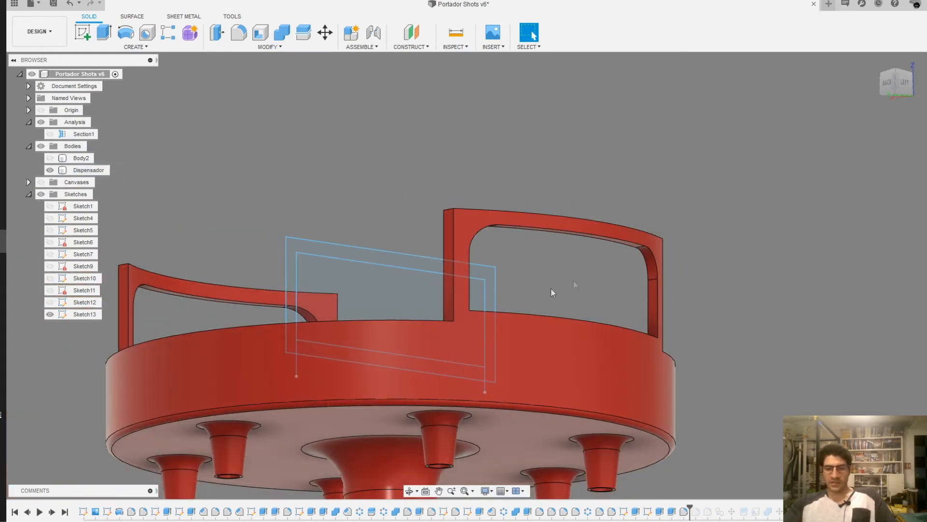
middle_click_drag(270, 251, 411, 317, "shift")
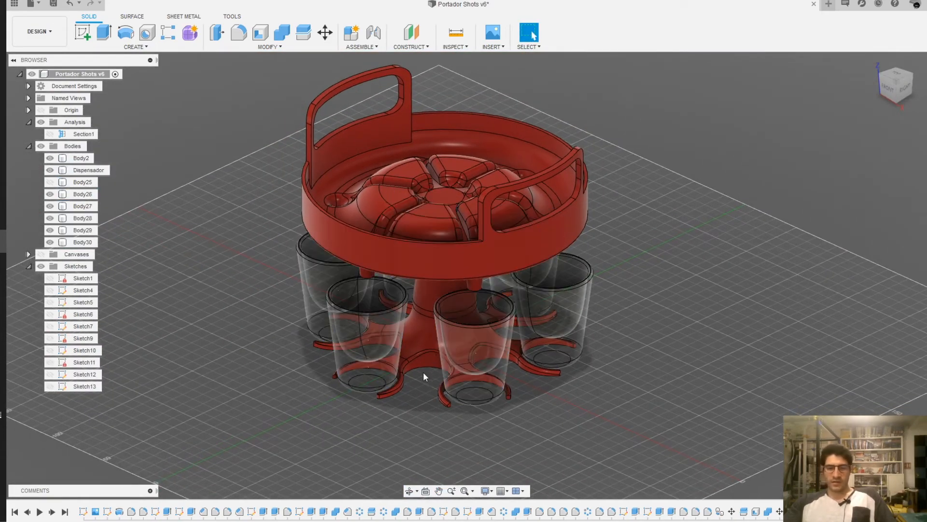
Examine the complete holder with the shot glasses in place, from below and from above
left_click(424, 374)
middle_click_drag(424, 375, 357, 285, "shift")
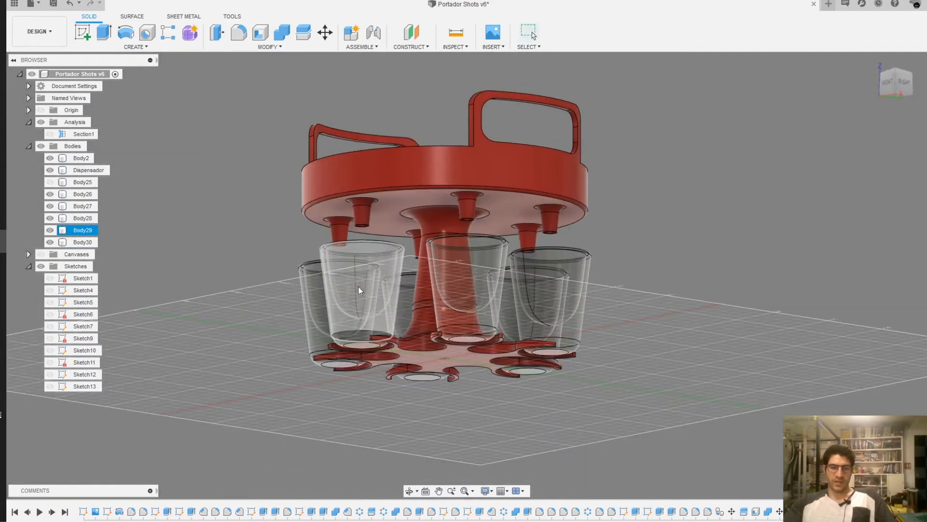
middle_click_drag(379, 209, 545, 341, "shift")
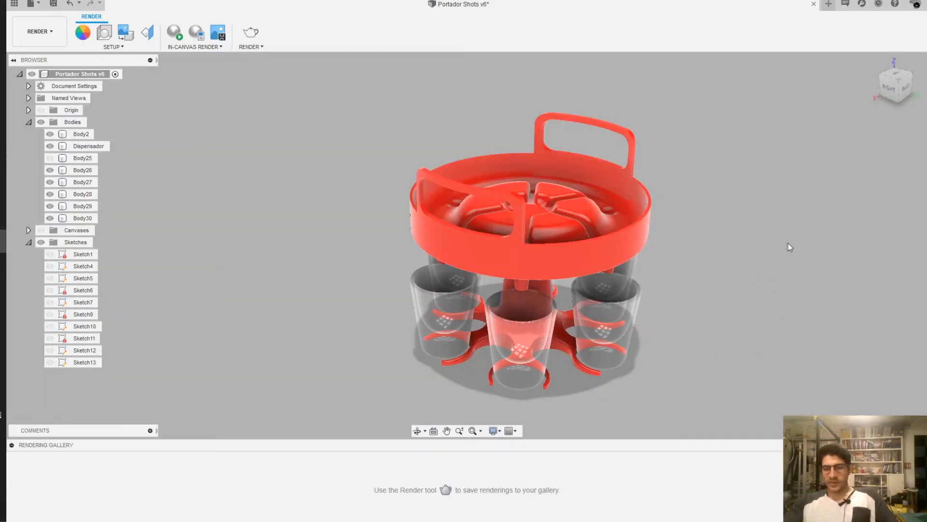
Apply a black appearance to the red holder body for rendering
key("a")
double_click(761, 207)
left_click(678, 162)
left_click_drag(644, 175, 647, 224)
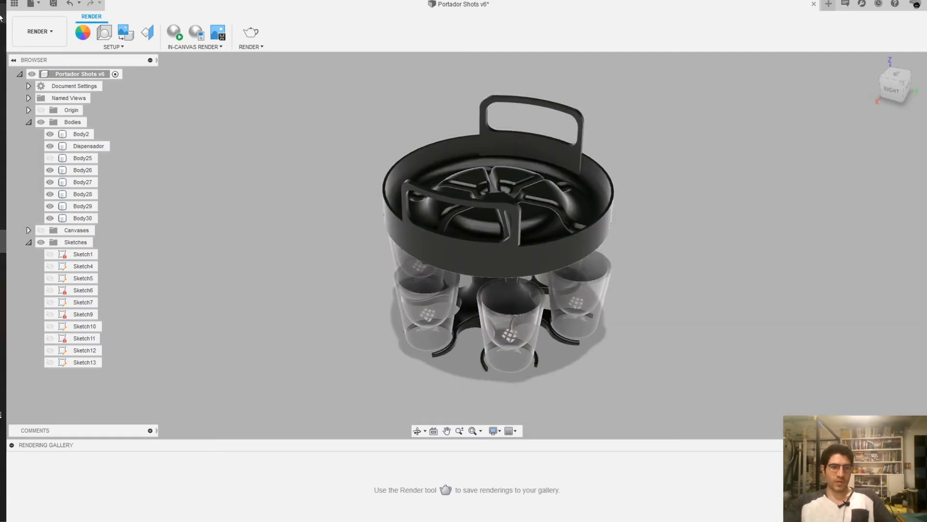
Switch to Cura and examine the holder model on the build plate from the front and above
key("super")
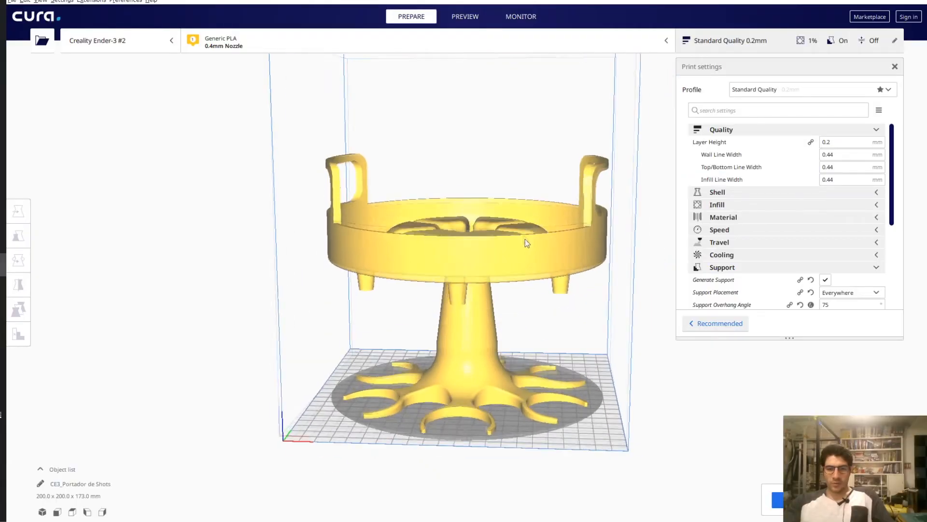
right_click_drag(525, 239, 621, 407)
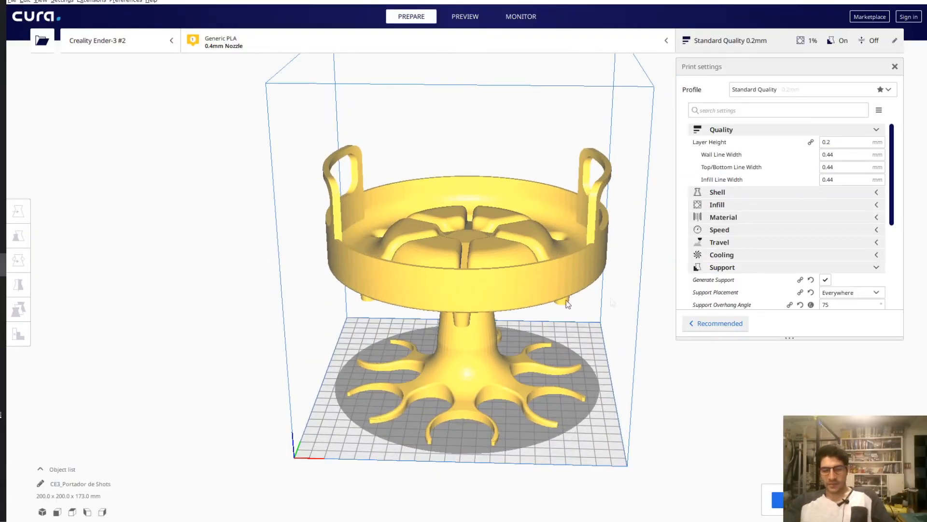
right_click_drag(403, 360, 483, 300)
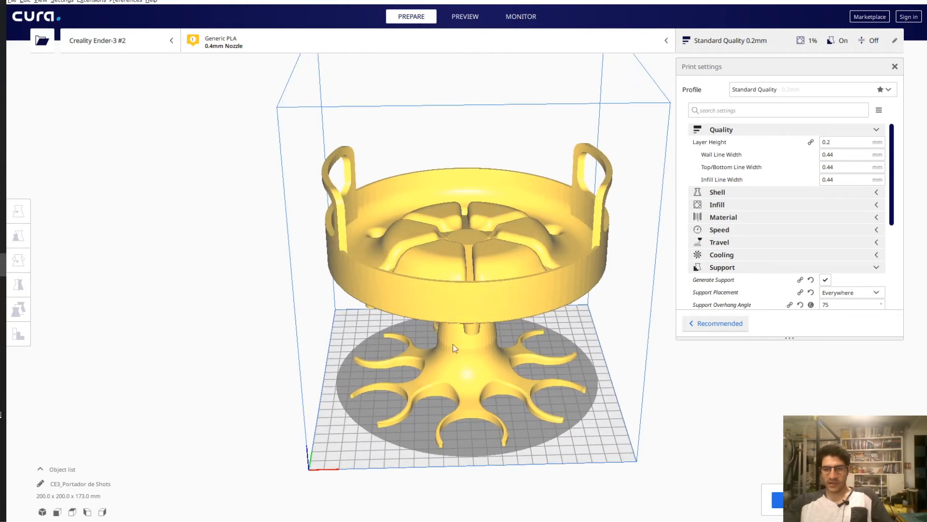
middle_click_drag(572, 230, 416, 224)
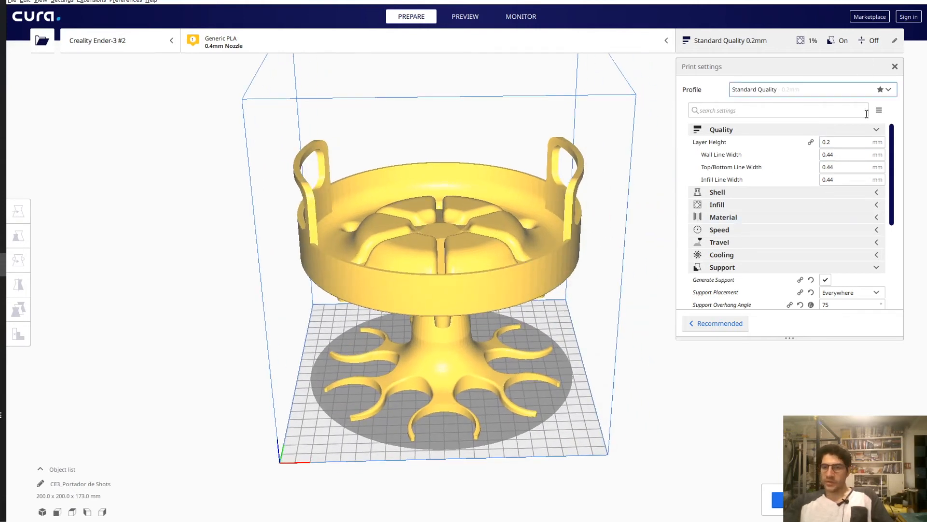
Review the print settings for wall thickness, top and bottom layers, material, speed, cooling and support
left_click(843, 156)
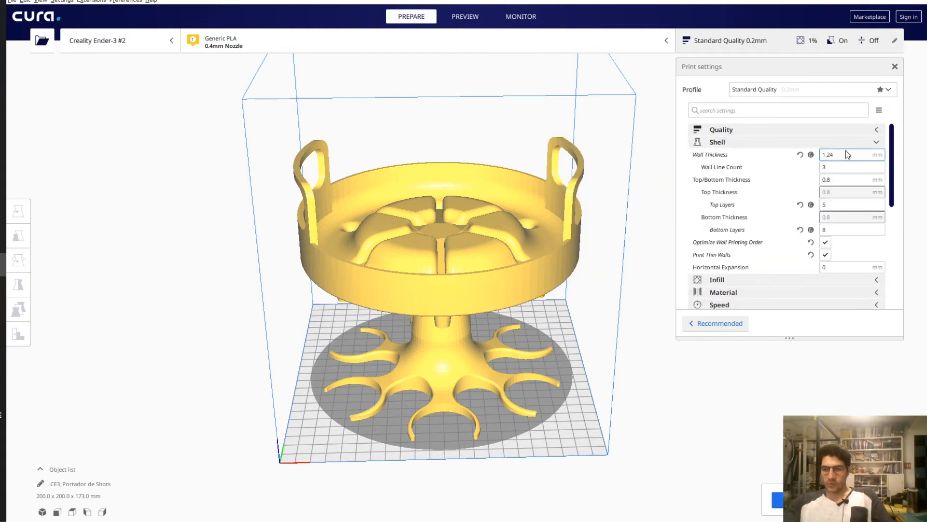
left_click(842, 206)
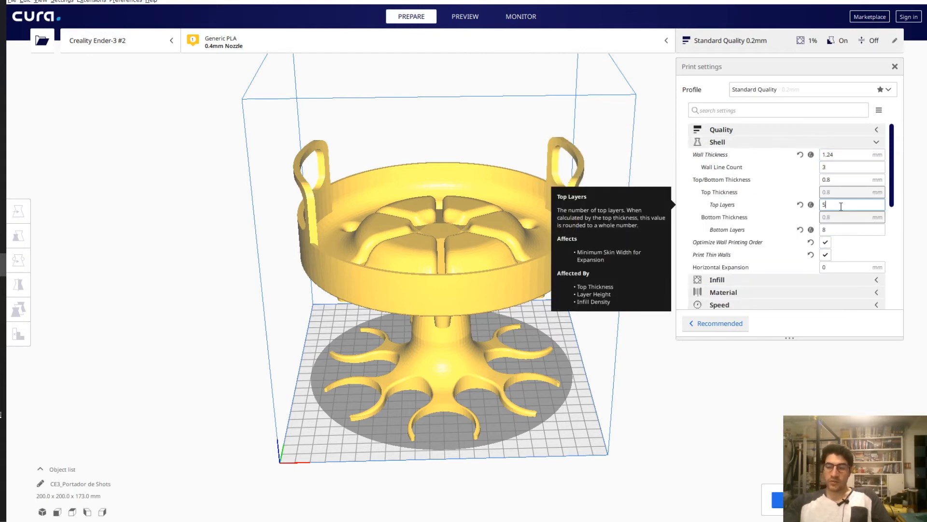
left_click(843, 229)
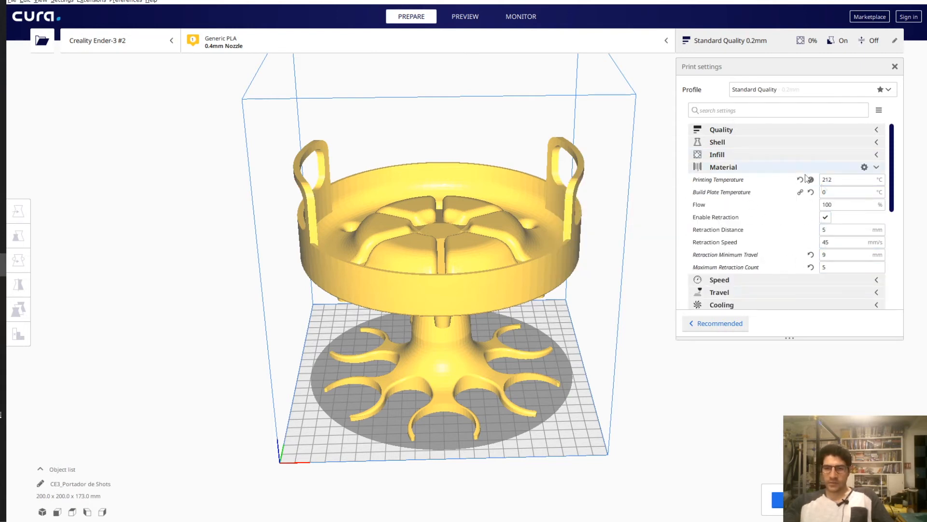
left_click(753, 279)
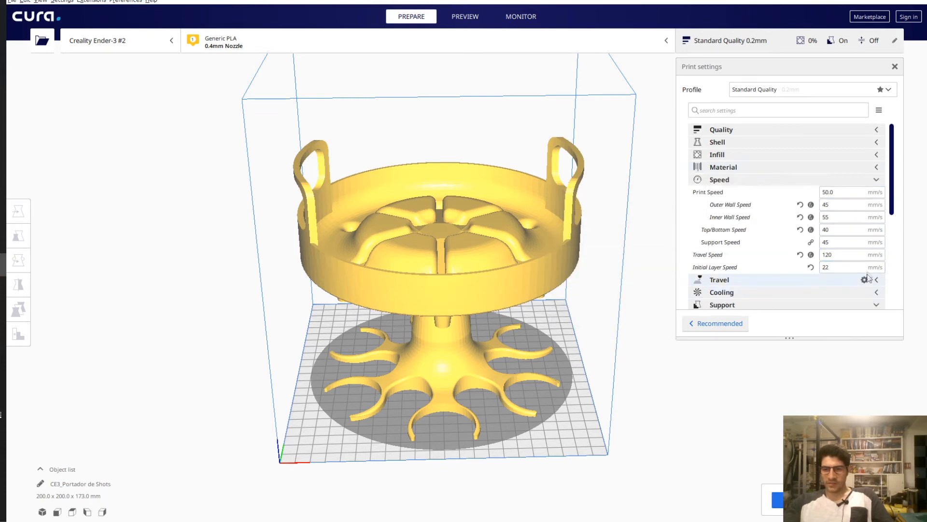
left_click(865, 292)
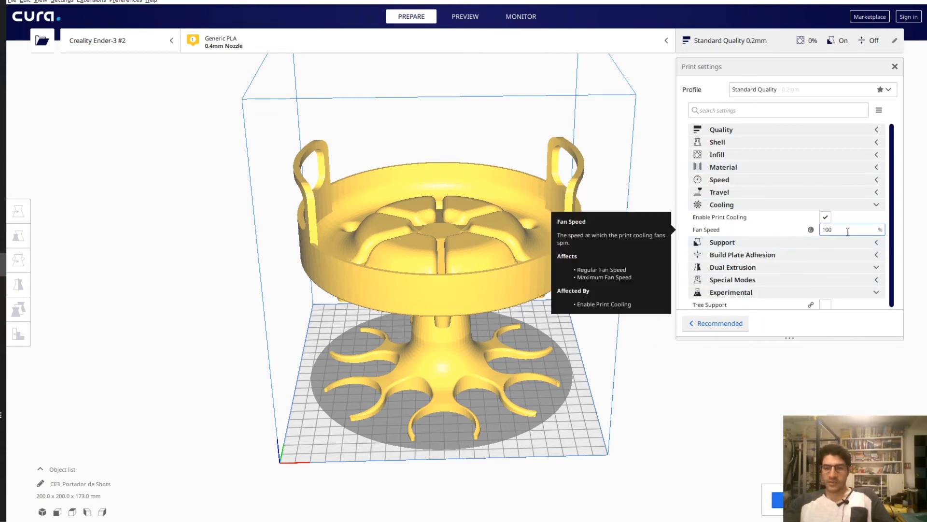
left_click(797, 242)
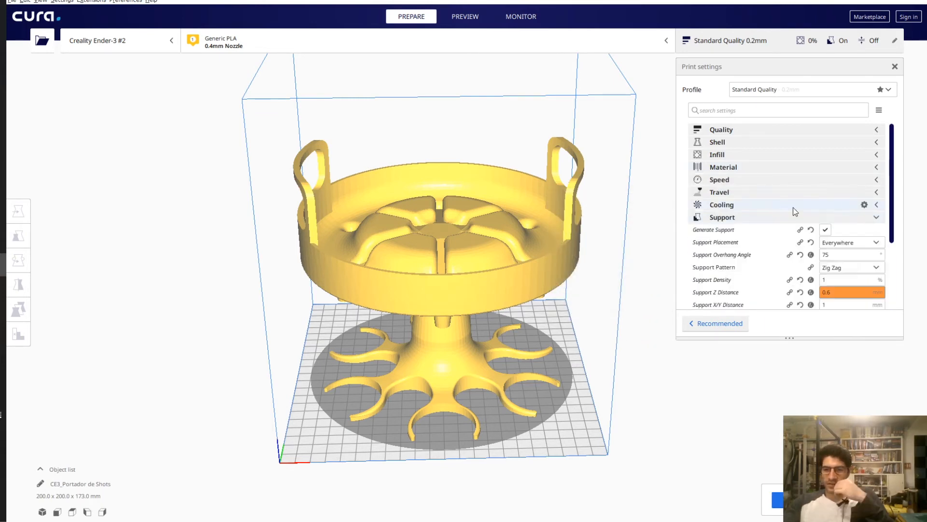
scroll(793, 209, "down", 2)
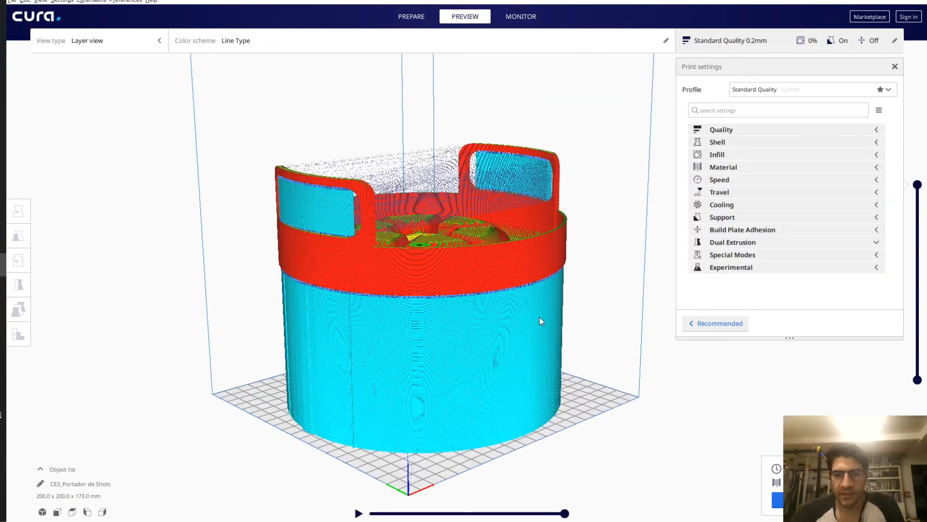
Inspect the sliced model and its supports in the layer preview, lowering the topmost displayed layer
right_click_drag(540, 317, 503, 333)
left_click_drag(917, 185, 896, 226)
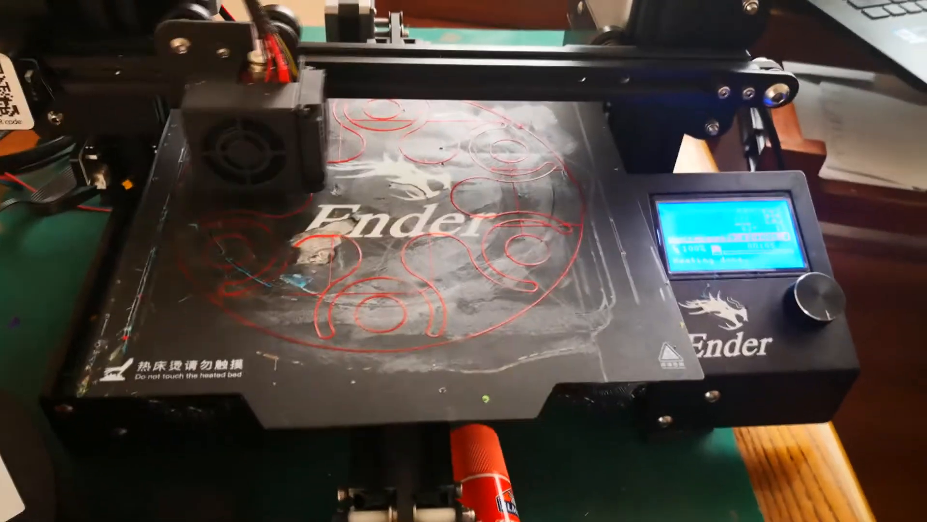